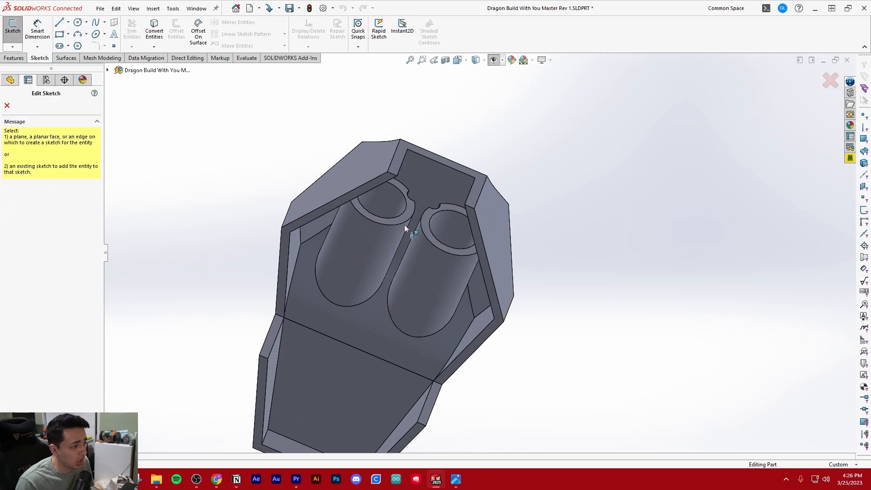
Start a sketch on the ring-shaped end face of one eye tube and convert both tubes' inner circular edges into it.
left_click(410, 209)
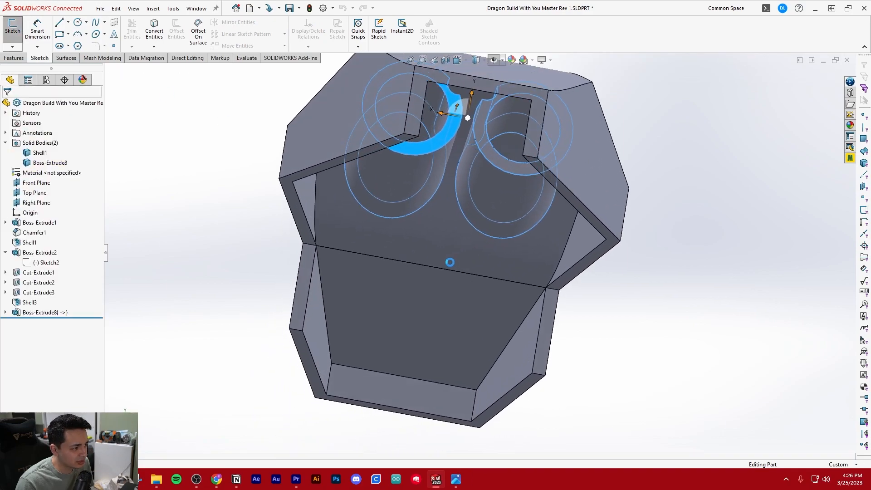
mouse_move(415, 263)
middle_mouse_down()
mouse_move(442, 229)
mouse_move(457, 136)
middle_mouse_up()
scroll(439, 215, "up", 5)
middle_click_drag(439, 215, 457, 232)
scroll(486, 225, "down", 5)
scroll(486, 225, "down", 1)
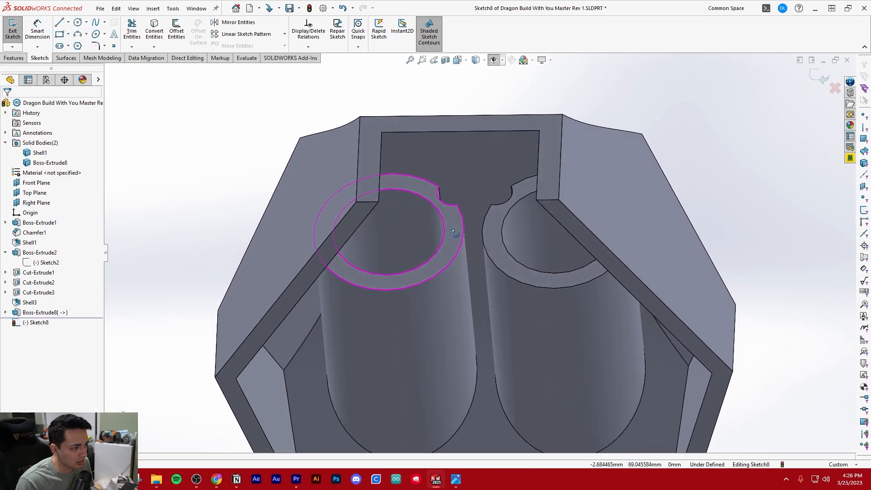
left_click(156, 29)
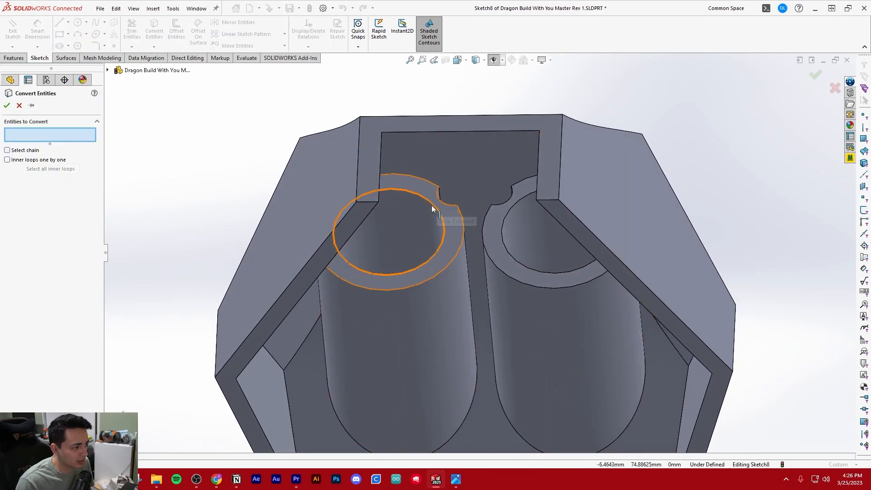
left_click(434, 205)
left_click(501, 225)
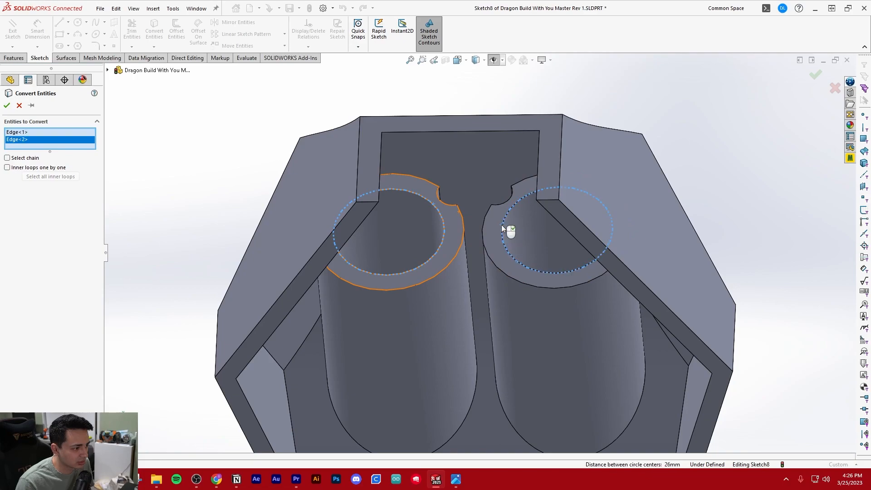
right_click(502, 224)
Cut-extrude the two converted circles with Through All so the eye openings pass through the front of the head.
scroll(543, 222, "up", 5)
middle_click_drag(452, 277, 360, 221)
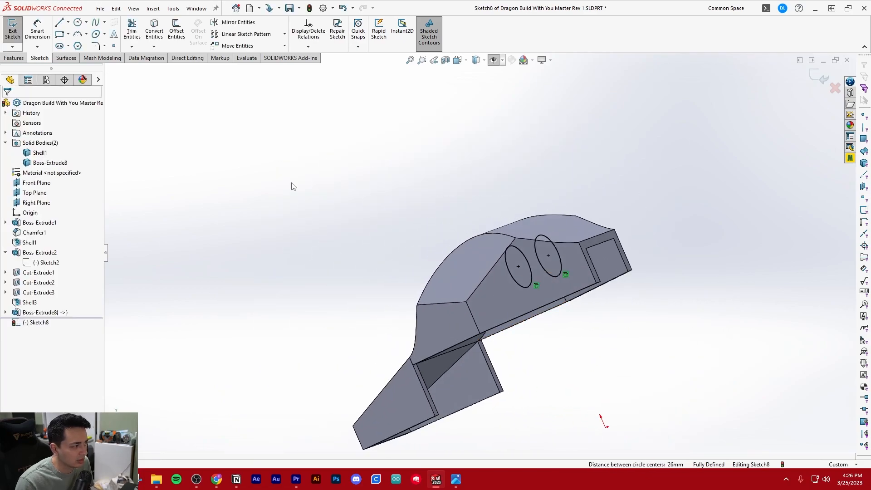
left_click(14, 58)
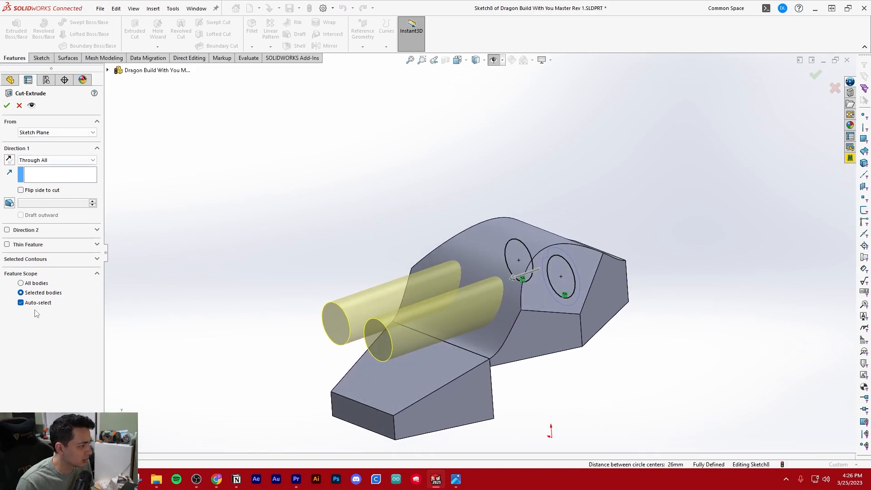
right_click(283, 242)
middle_click_drag(298, 251, 376, 186)
Switch to the Dragon Build With You Assy Rev 1 assembly and section the head parallel to the Front Plane at the sensor.
left_click(197, 8)
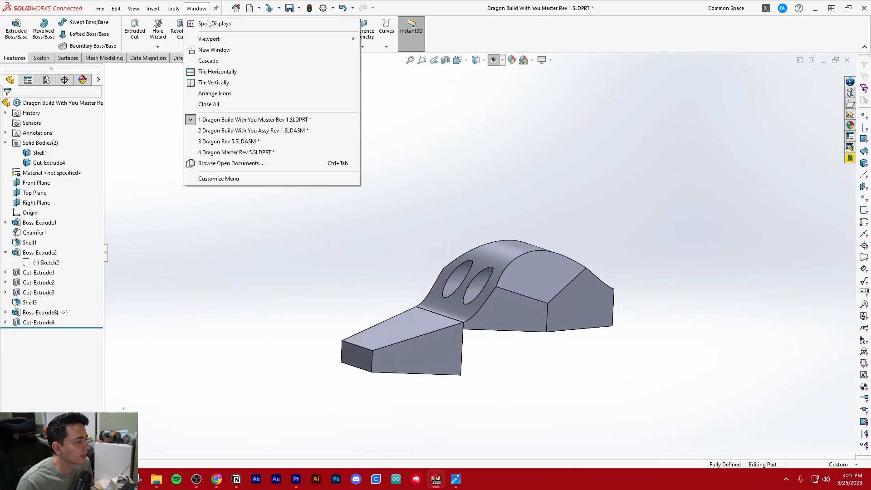
left_click(236, 131)
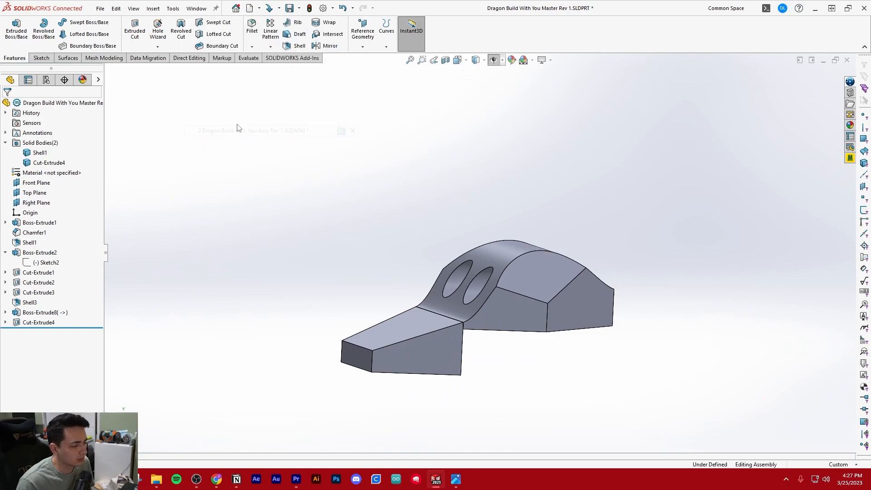
middle_click_drag(437, 282, 401, 273)
scroll(496, 278, "down", 5)
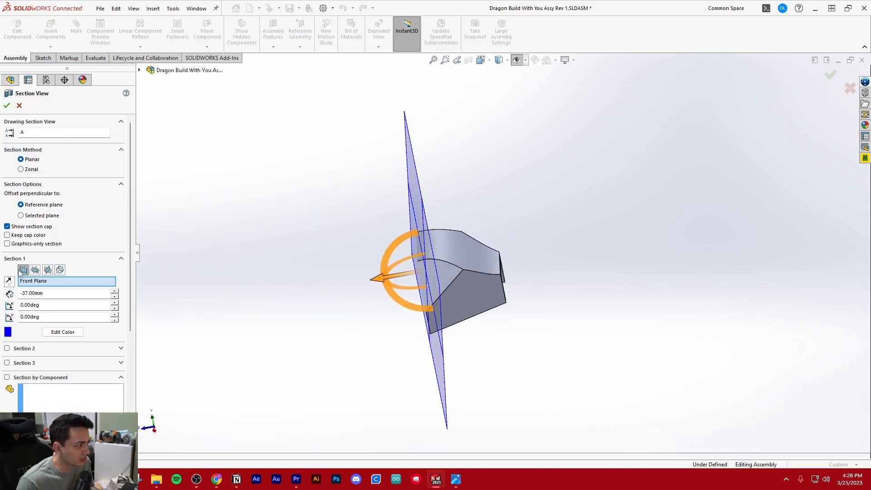
left_click_drag(383, 281, 254, 280)
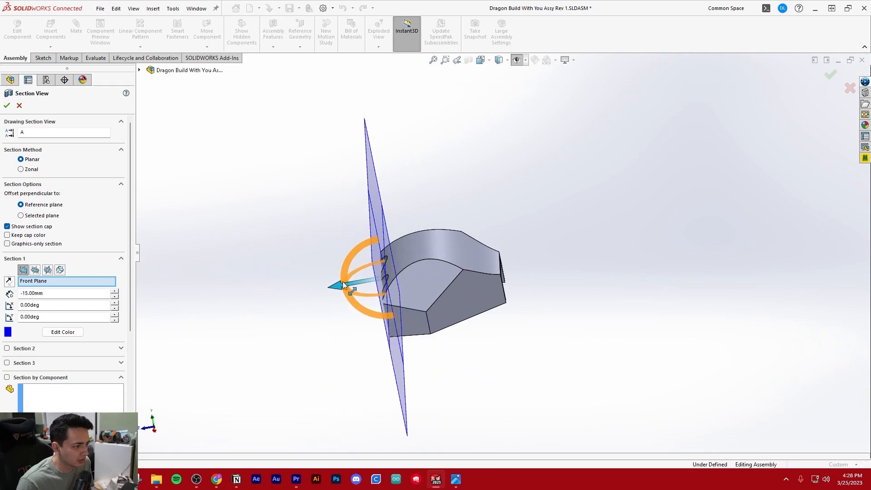
middle_click_drag(521, 290, 405, 304)
mouse_move(468, 295)
left_mouse_down()
mouse_move(481, 301)
mouse_move(466, 301)
left_mouse_up()
scroll(350, 284, "down", 5)
middle_click_drag(350, 283, 290, 247)
key("Return")
Examine the clearance between the ultrasonic sensor board's corners and the chamfered inner walls of the sectioned head.
scroll(336, 290, "down", 3)
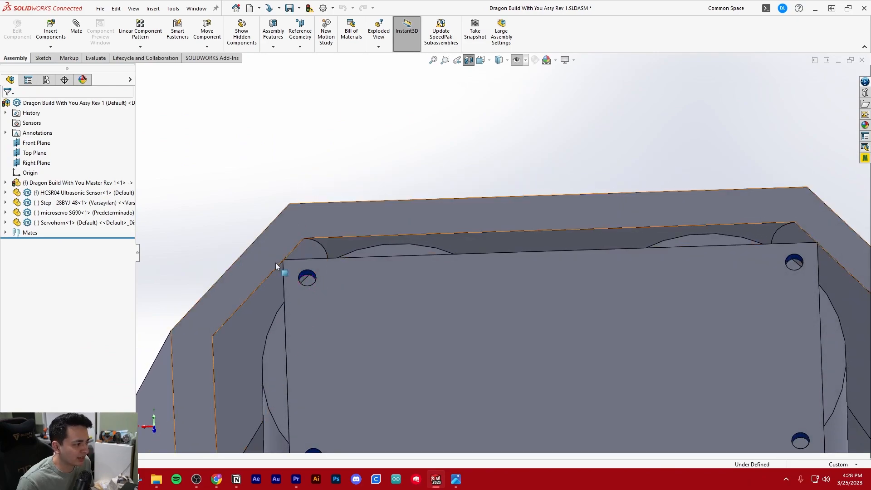
scroll(312, 280, "up", 5)
scroll(592, 252, "up", 3)
scroll(592, 252, "down", 2)
middle_click_drag(432, 277, 512, 305)
scroll(511, 305, "up", 3)
middle_click_drag(464, 257, 484, 298)
scroll(469, 278, "down", 5)
scroll(484, 298, "up", 3)
Open the Dragon Build With You Master Rev 1 part from the assembly and open the sketch of Cut-Extrude3 for editing.
left_click(79, 183)
left_click(92, 141)
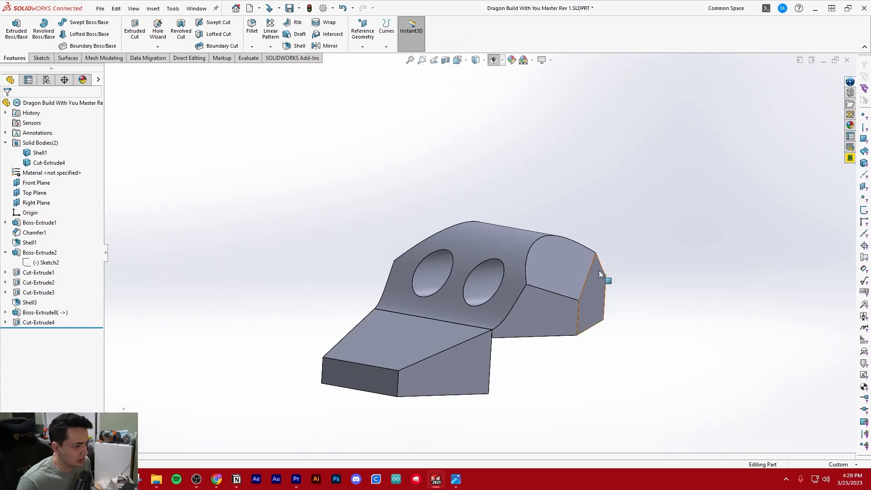
left_click(558, 265)
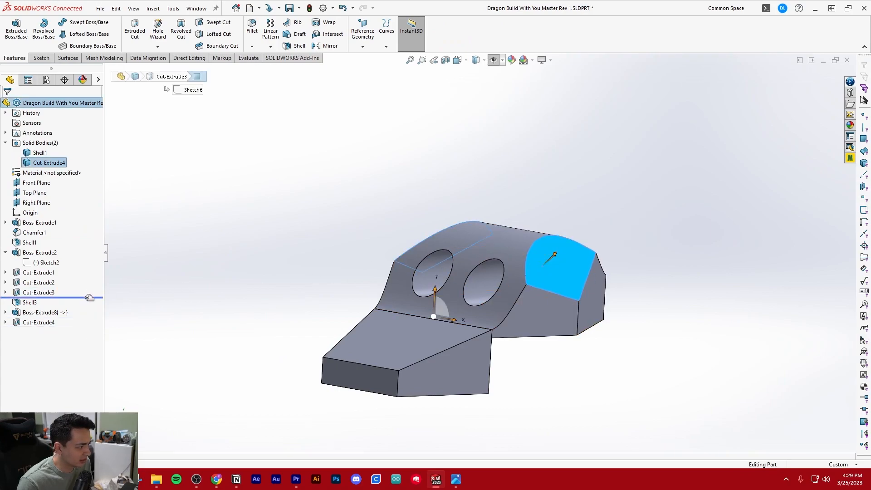
left_click_drag(53, 327, 52, 297)
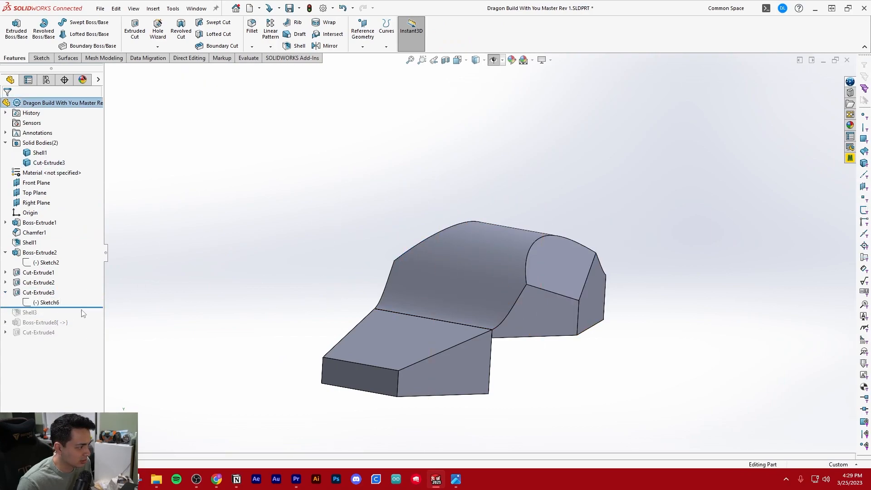
left_click_drag(78, 334, 78, 338)
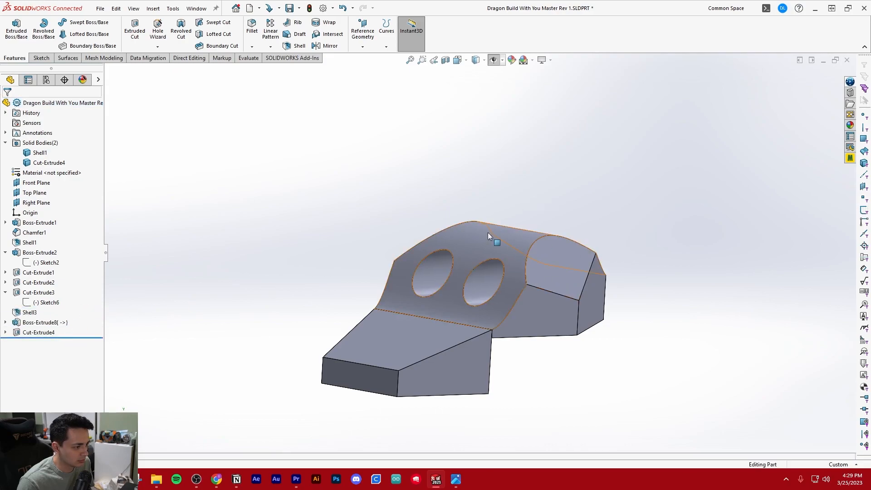
left_click(567, 271)
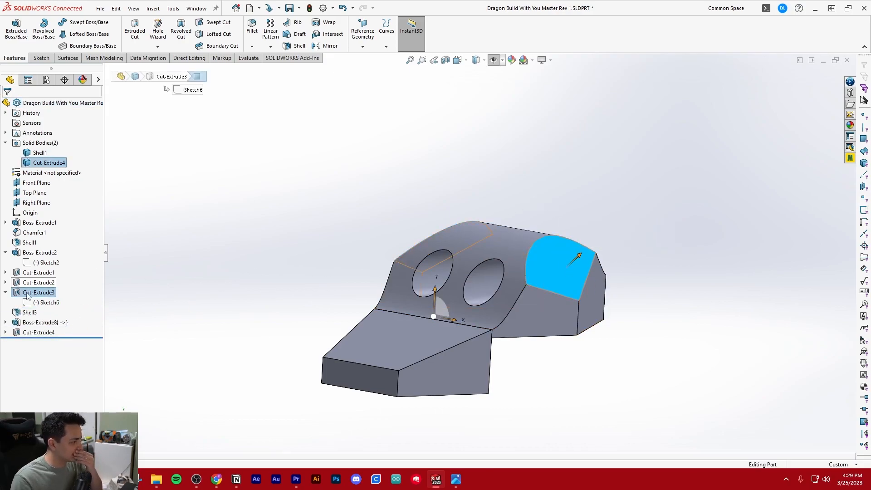
left_click(48, 302)
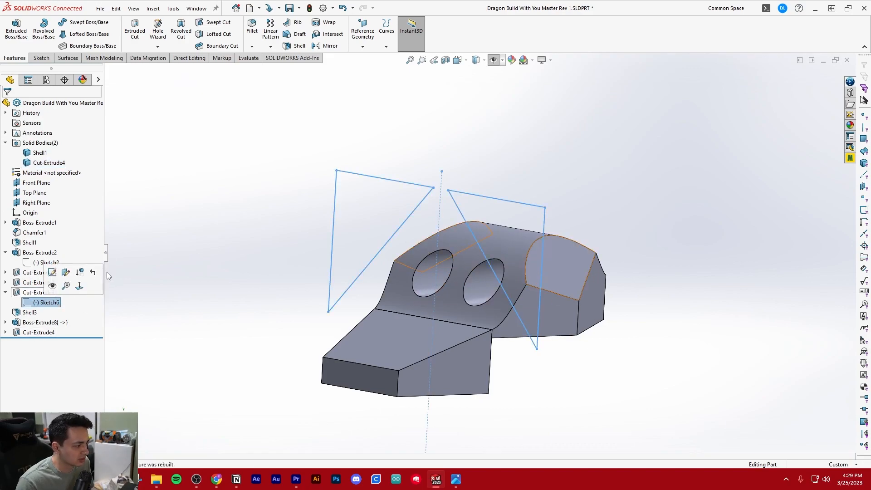
left_click(52, 273)
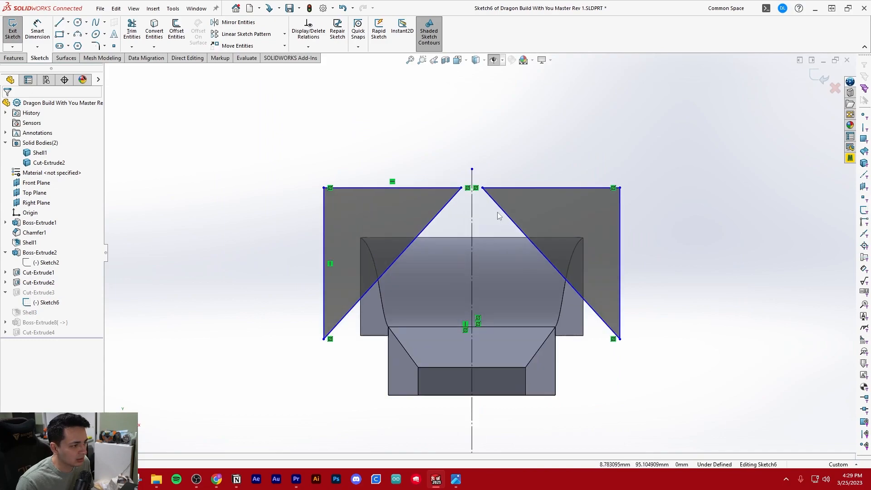
Move the triangular cut profiles' inner upper corners away from the centreline, raise their lower corners, and rebuild the part.
scroll(499, 216, "down", 2)
left_click_drag(454, 186, 423, 186)
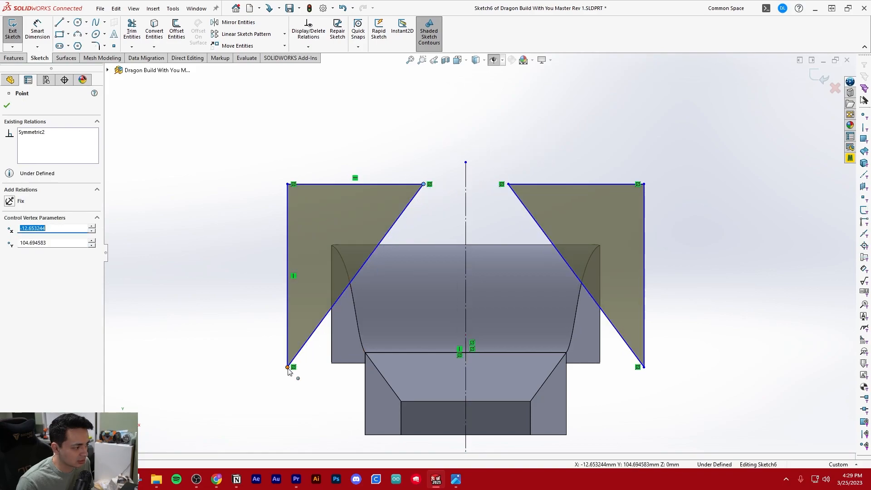
left_click_drag(288, 367, 288, 351)
left_click_drag(426, 184, 429, 186)
key("Escape")
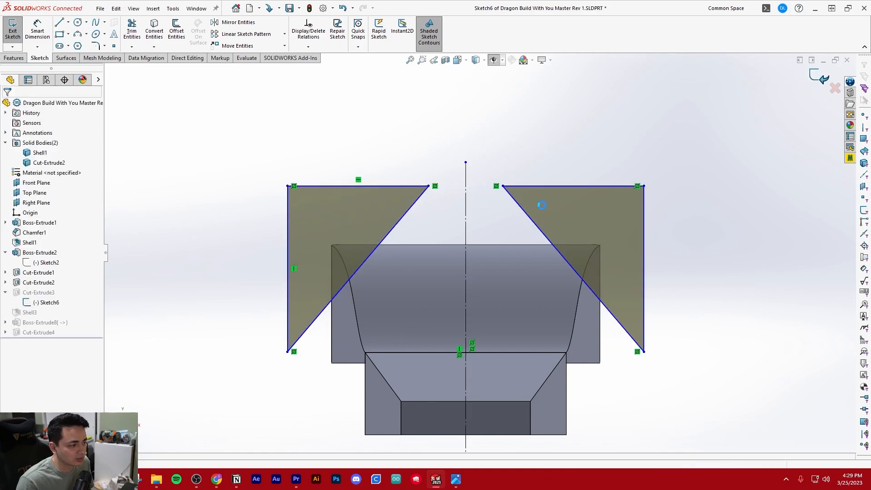
key("ctrl+b")
mouse_move(494, 230)
middle_mouse_down()
mouse_move(445, 219)
mouse_move(385, 235)
mouse_move(371, 130)
mouse_move(369, 159)
mouse_move(356, 131)
mouse_move(408, 298)
middle_mouse_up()
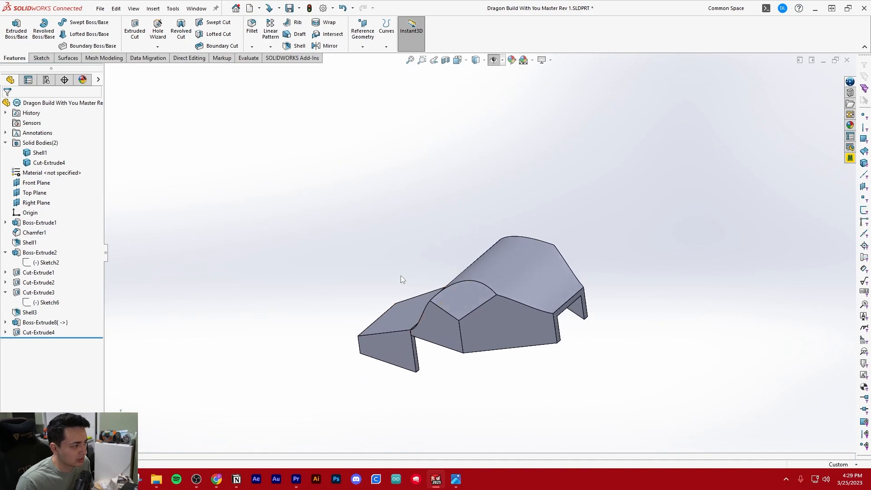
Switch back to the Dragon Build With You Assy Rev 1 assembly and section it to check the sensor board's fit.
left_click(197, 8)
left_click(245, 132)
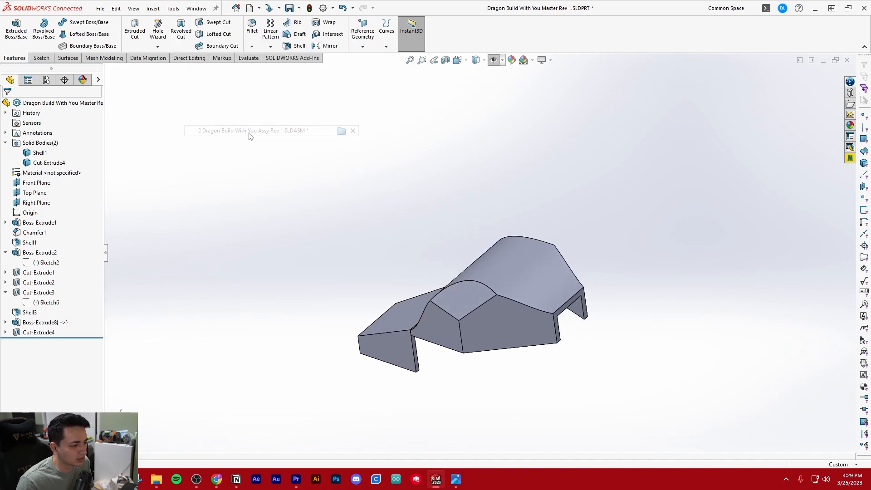
middle_click_drag(436, 213, 490, 245)
scroll(426, 266, "down", 5)
mouse_move(426, 266)
middle_mouse_down()
mouse_move(385, 219)
mouse_move(374, 246)
mouse_move(334, 214)
mouse_move(361, 252)
mouse_move(399, 245)
mouse_move(429, 260)
middle_mouse_up()
key("Return")
scroll(369, 248, "up", 3)
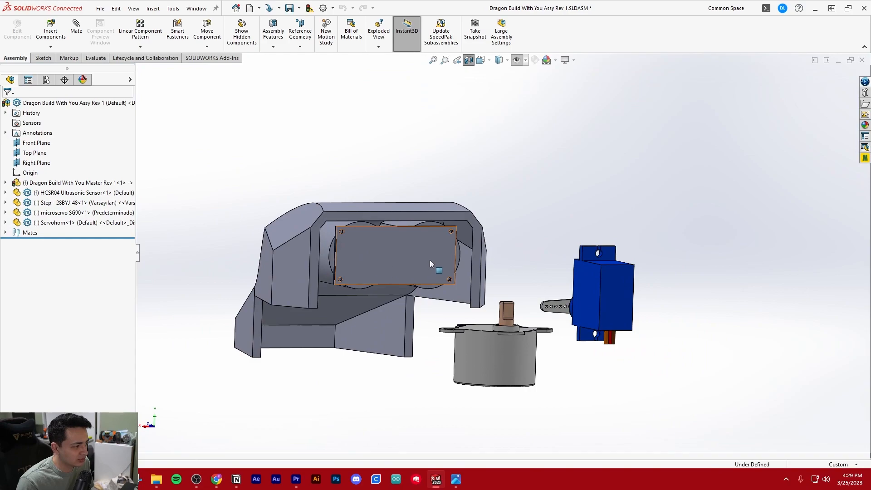
scroll(429, 261, "down", 4)
Reopen the assembly's section view and adjust the Front Plane section's offset to inspect the head around the sensor.
left_click(469, 60)
left_click(469, 60)
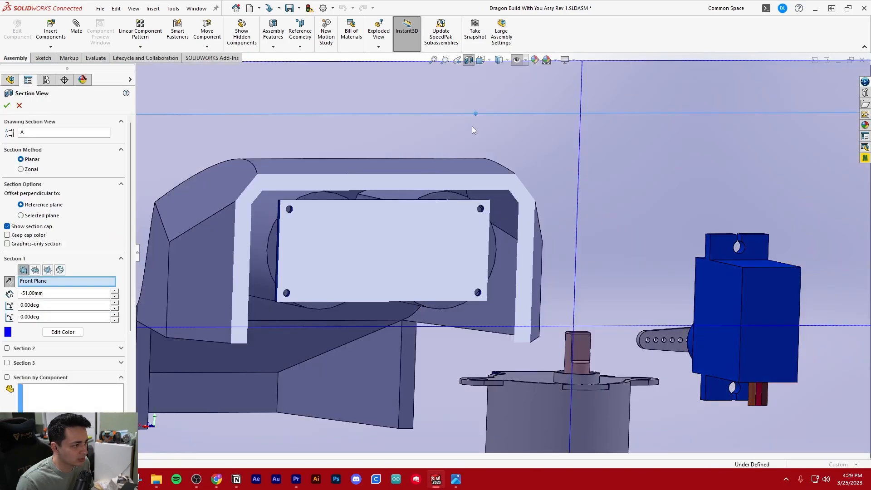
mouse_move(594, 336)
left_mouse_down()
mouse_move(558, 323)
mouse_move(605, 324)
mouse_move(563, 317)
mouse_move(601, 334)
left_mouse_up()
middle_click_drag(601, 334, 393, 111)
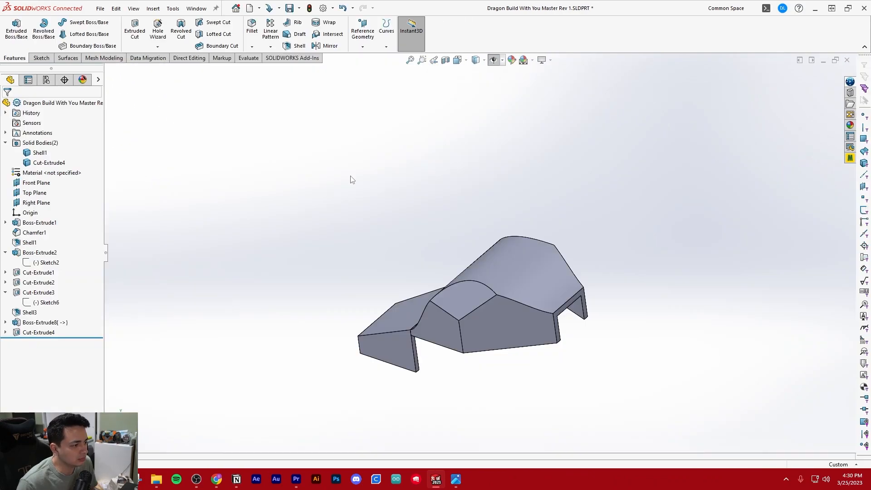
Start a new sketch on the flat rim face on the underside of the master part's snout.
middle_click_drag(351, 180, 487, 262)
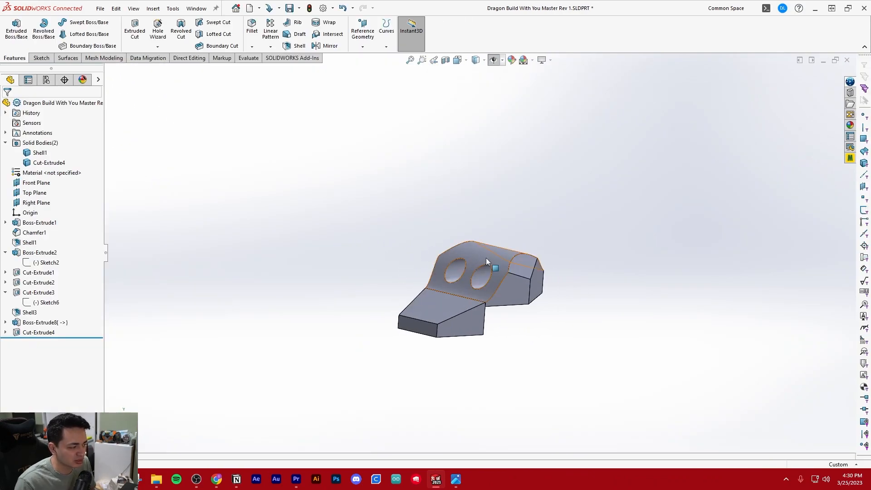
middle_click_drag(499, 211, 407, 387)
scroll(427, 339, "down", 3)
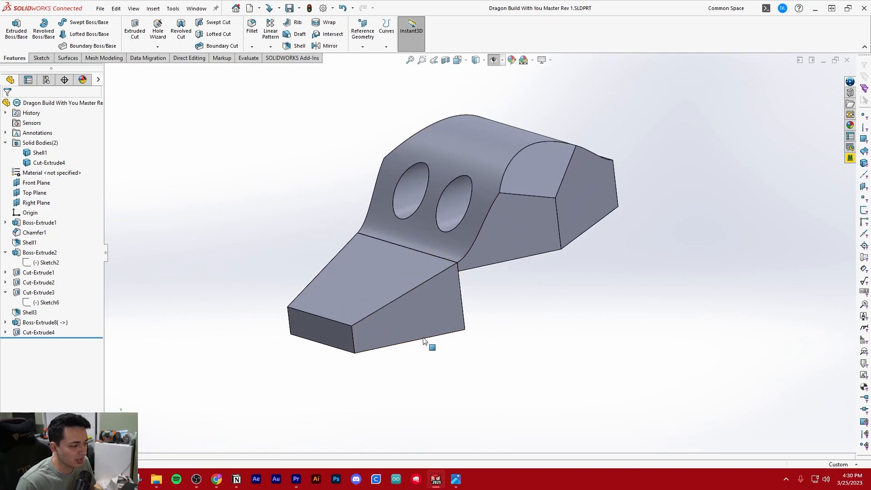
middle_click_drag(361, 349, 315, 179)
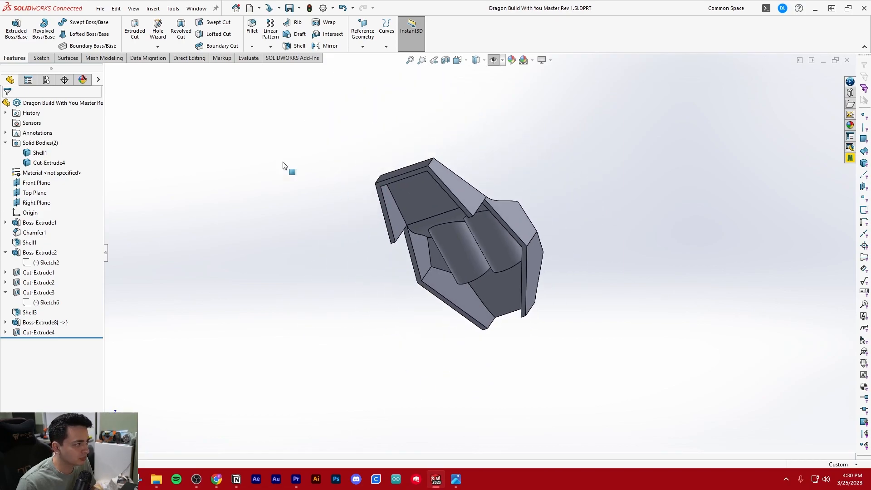
left_click(41, 58)
left_click(12, 27)
scroll(426, 189, "down", 3)
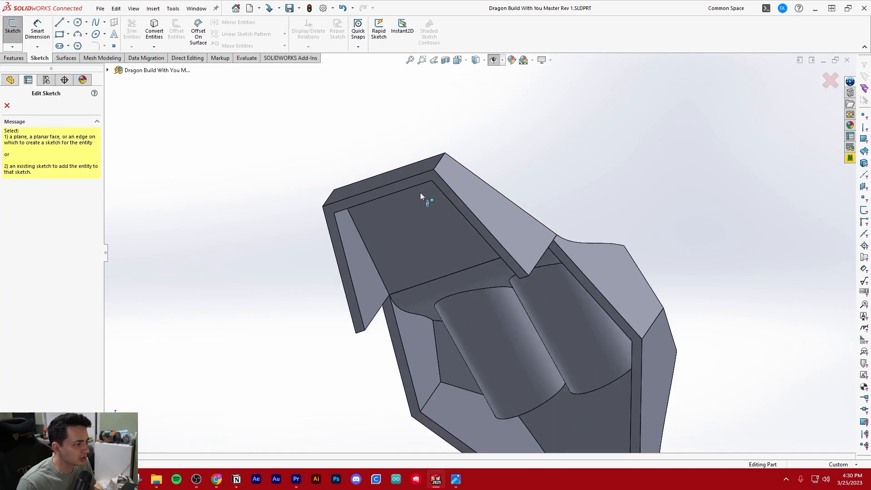
left_click(333, 211)
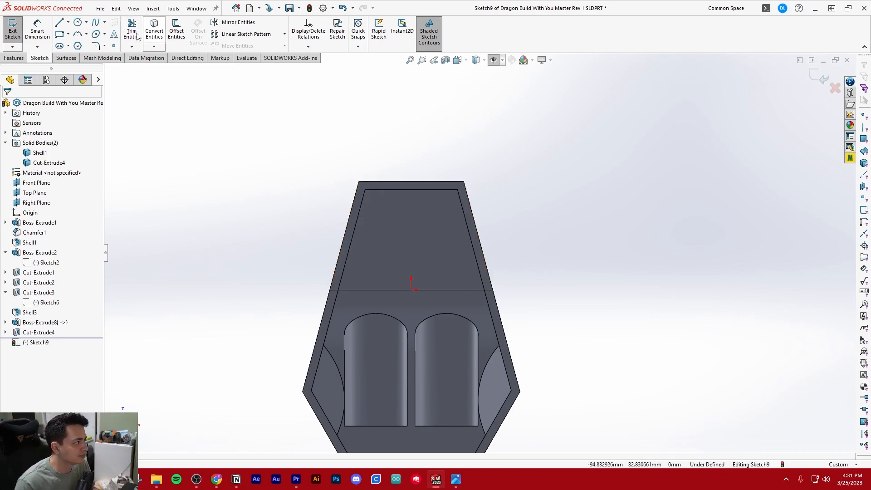
Convert the outline of the snout's rim face into sketch entities and view the sketch face-on.
left_click(155, 31)
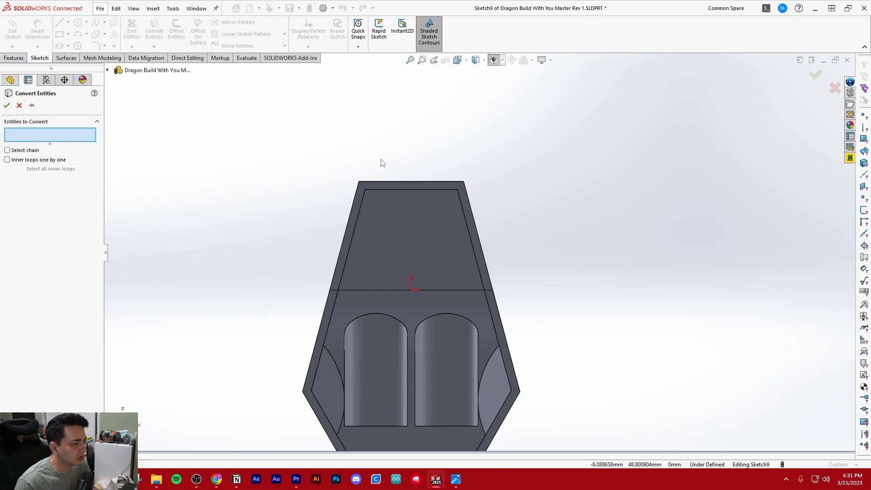
middle_click_drag(354, 193, 383, 140)
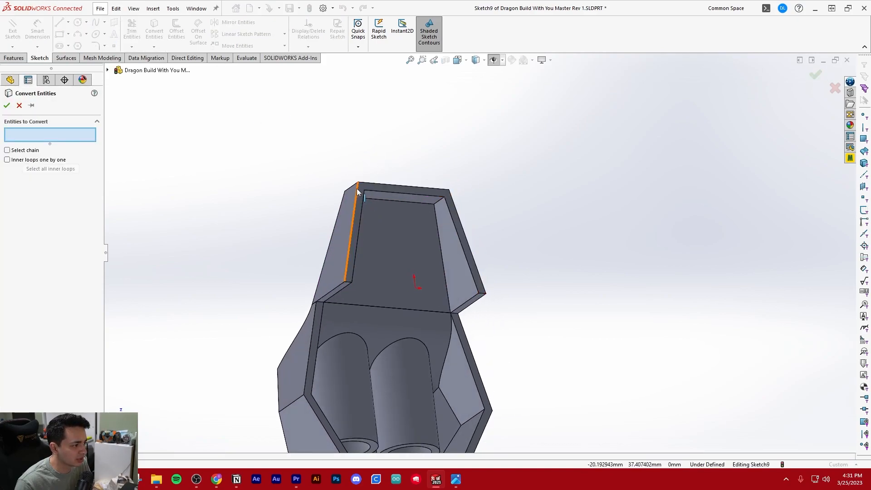
left_click(370, 188)
key("Return")
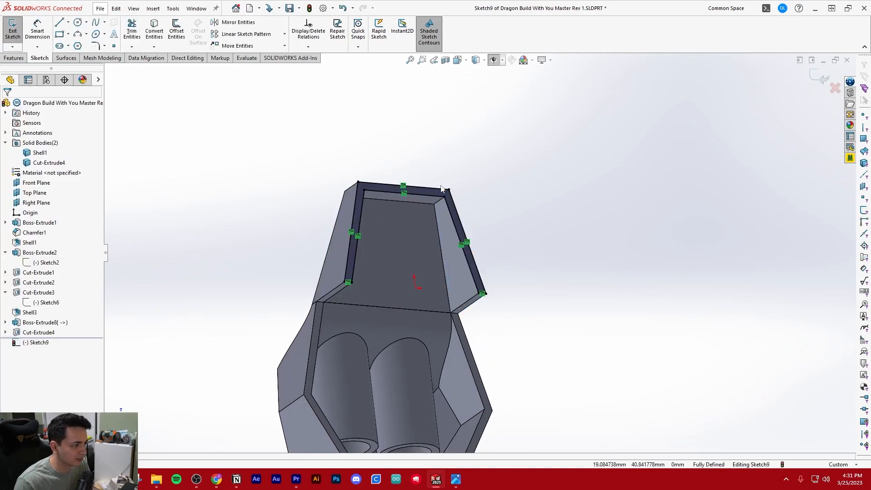
middle_click_drag(429, 184, 429, 183)
key("ctrl+8")
scroll(431, 190, "down", 3)
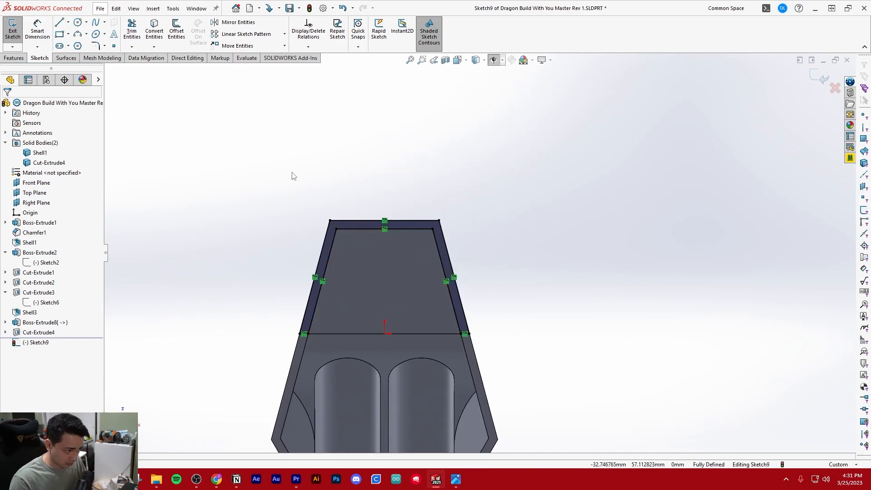
scroll(377, 262, "down", 4)
scroll(333, 212, "up", 2)
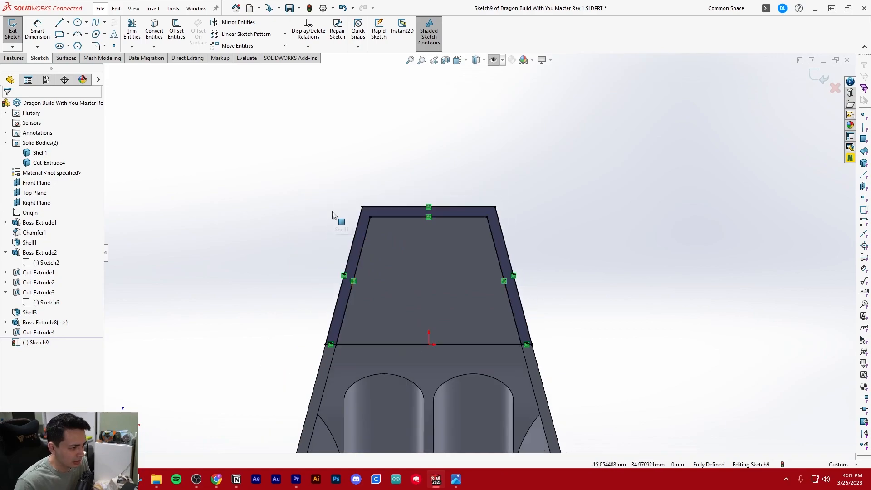
Trim away the converted rim outline except for the inner and outer lines along the snout's left wall.
scroll(334, 211, "down", 2)
scroll(423, 214, "up", 2)
scroll(369, 245, "down", 2)
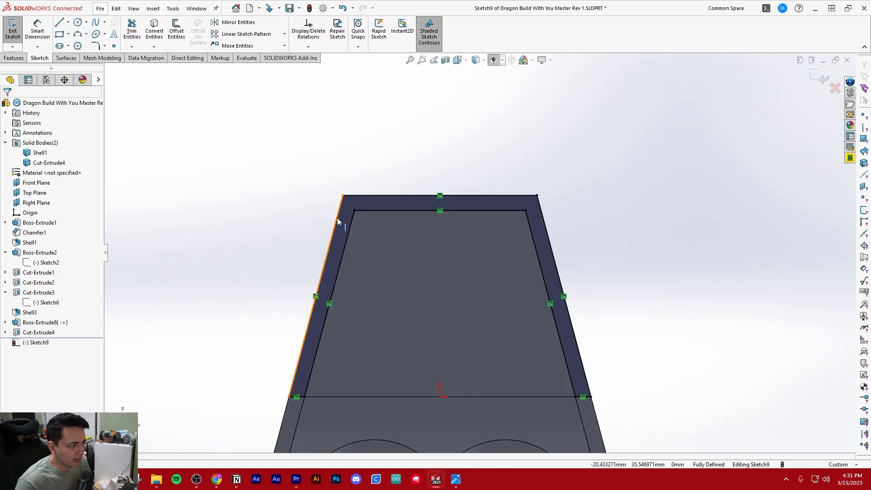
key("t")
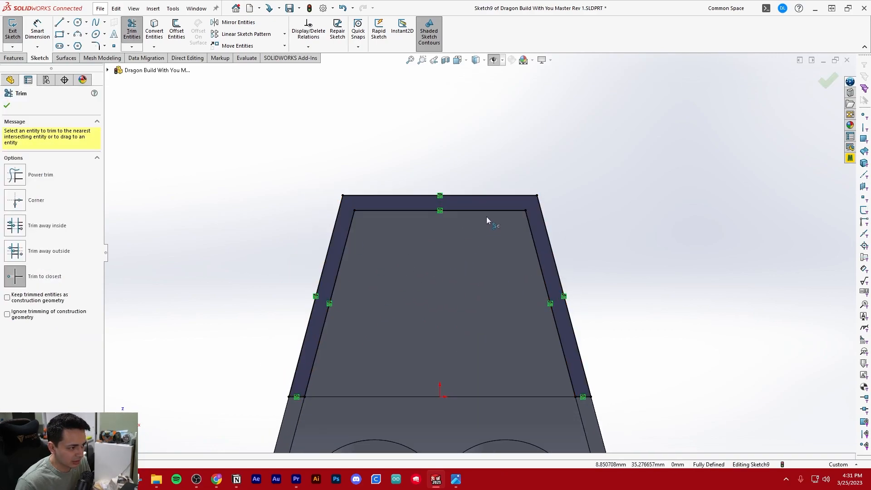
left_click(489, 211)
left_click(494, 196)
left_click(544, 223)
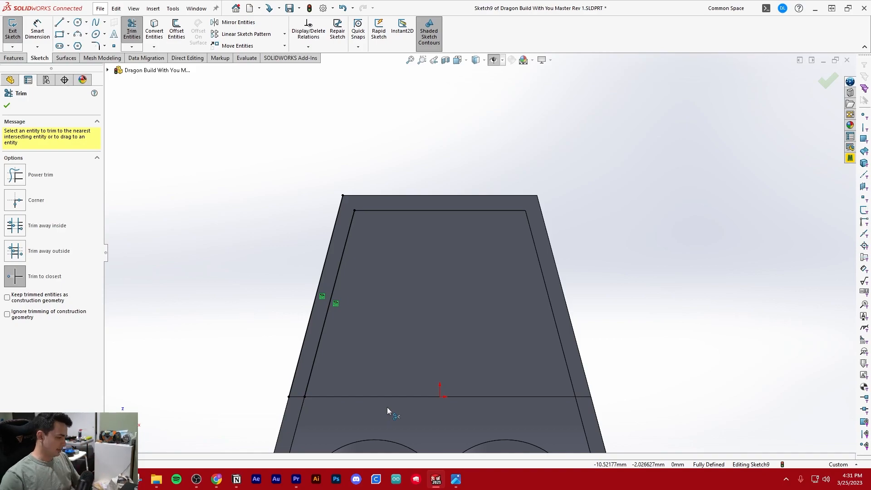
key("Escape")
scroll(381, 376, "up", 3)
scroll(395, 340, "down", 1)
left_click_drag(279, 144, 293, 230)
left_click_drag(259, 121, 365, 243)
scroll(505, 289, "down", 1)
left_click_drag(204, 107, 432, 398)
left_click(466, 325)
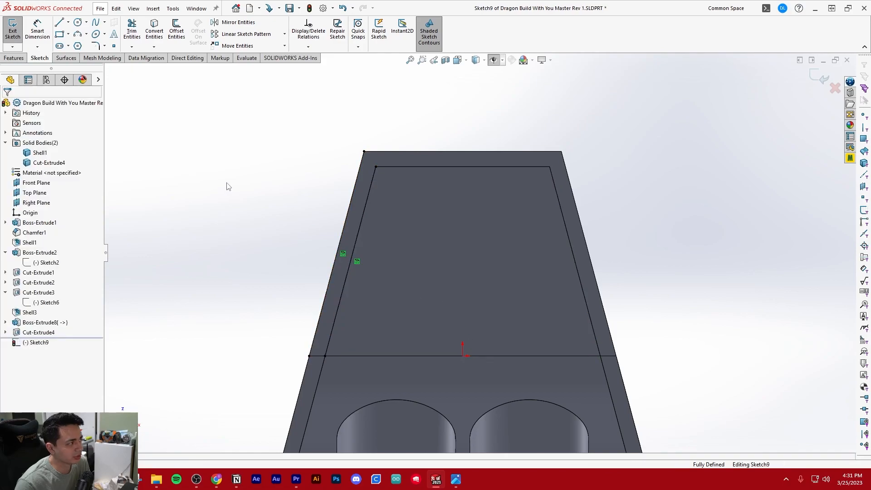
Sketch lines closing a parallelogram about 9 mm tall between the two left wall lines, starting at the rim end level with the origin.
key("l")
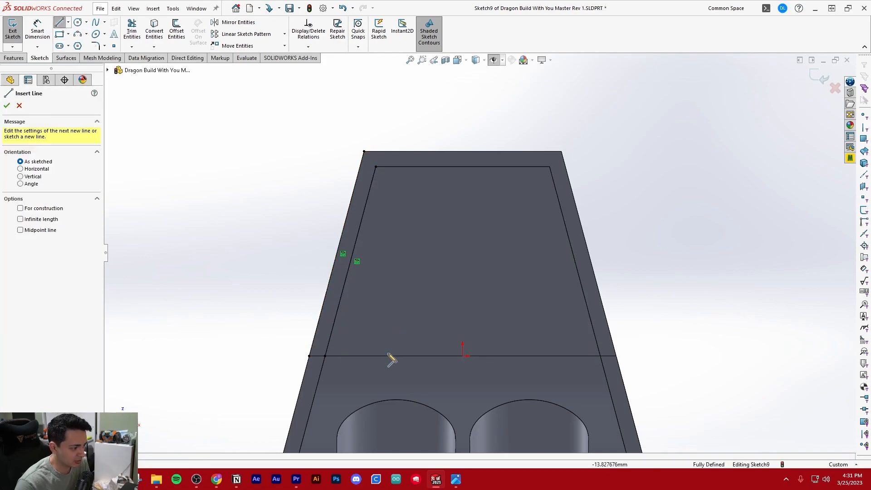
left_click(309, 356)
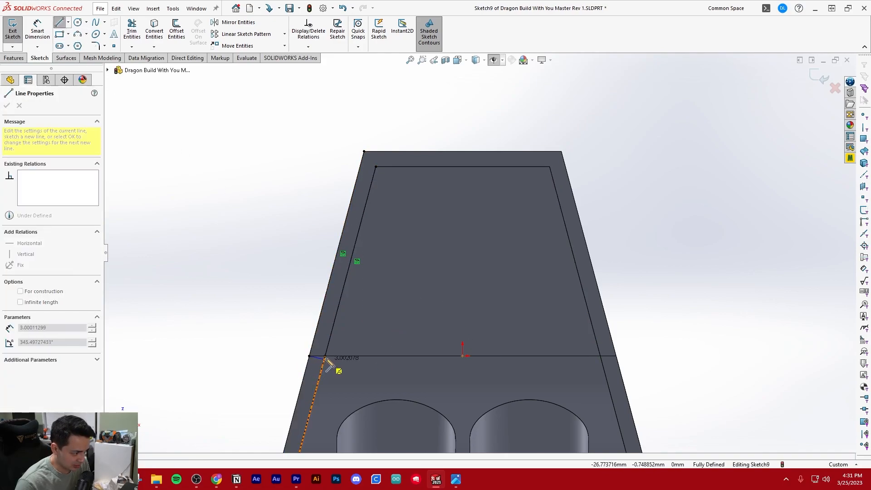
left_click(325, 357)
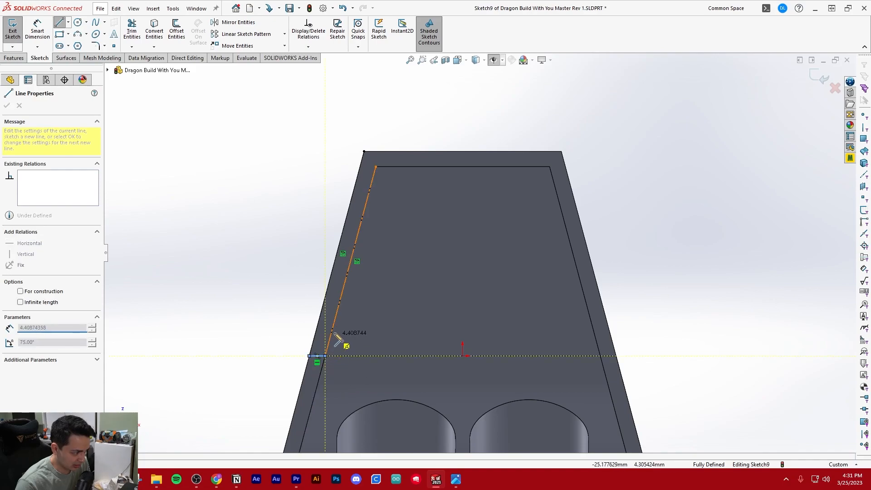
scroll(347, 343, "down", 2)
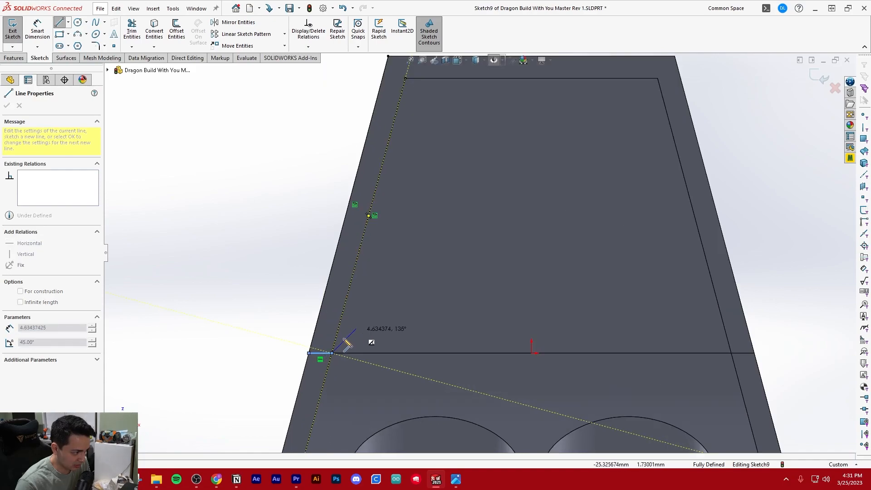
left_click(348, 287)
left_click(326, 287)
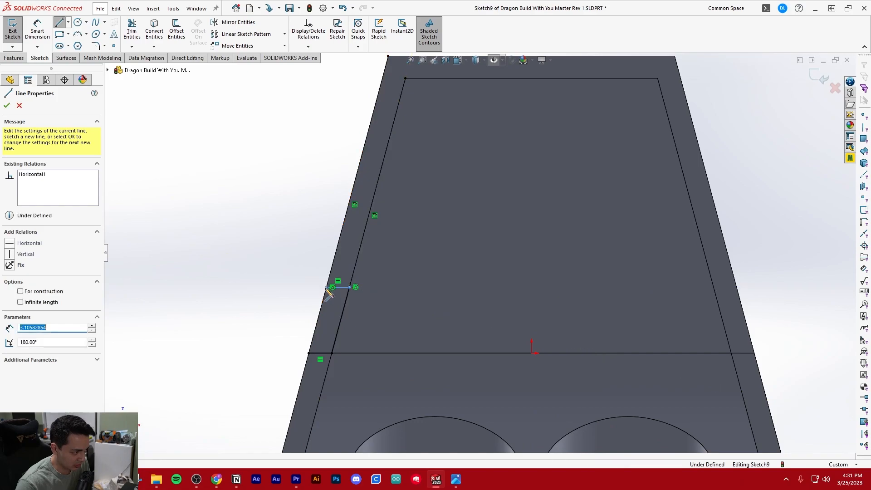
left_click(309, 354)
key("Escape")
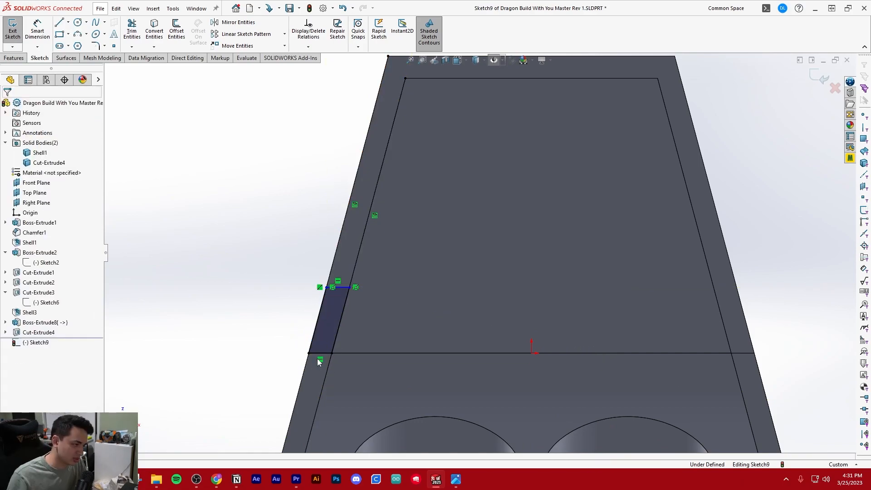
Dimension the height of the parallelogram on the left rim wall as 8 mm.
scroll(317, 359, "up", 5)
scroll(510, 253, "down", 3)
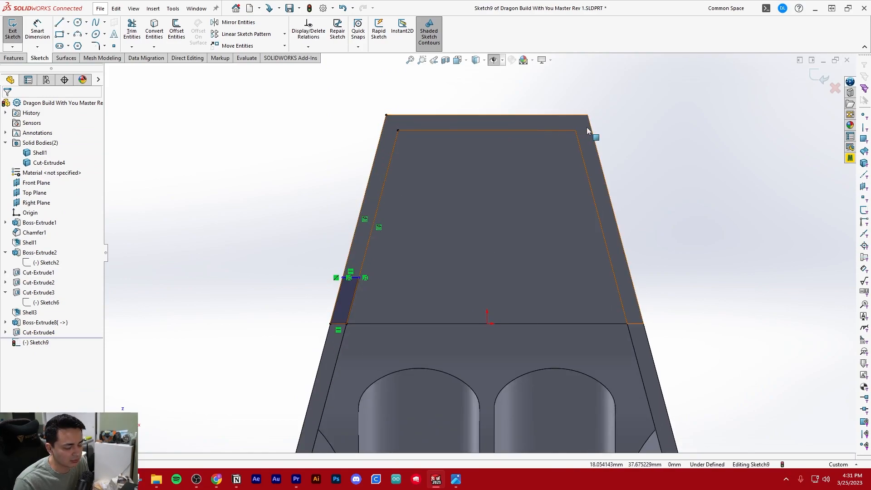
scroll(580, 119, "down", 2)
scroll(562, 142, "up", 3)
scroll(408, 272, "down", 1)
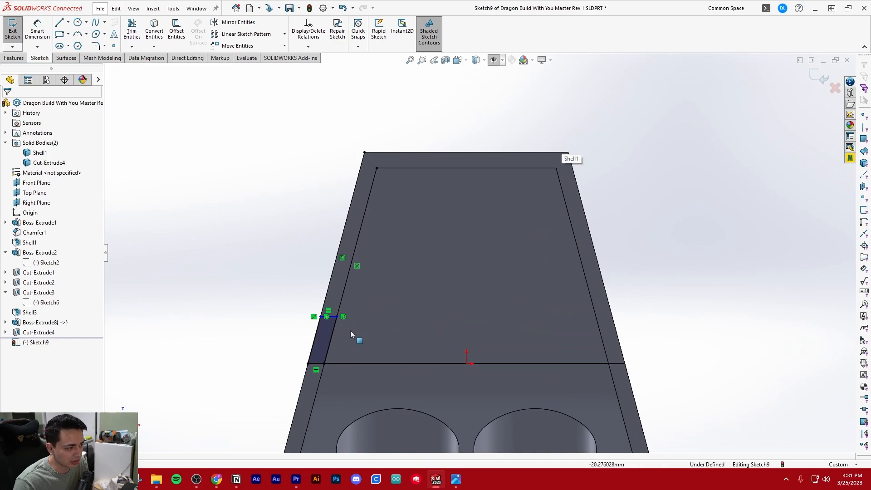
key("d")
left_click(316, 364)
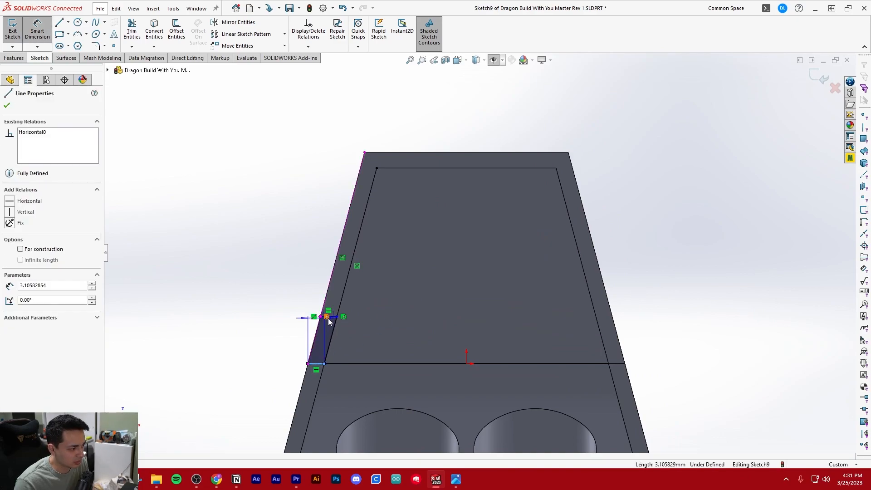
left_click(279, 341)
key("Return")
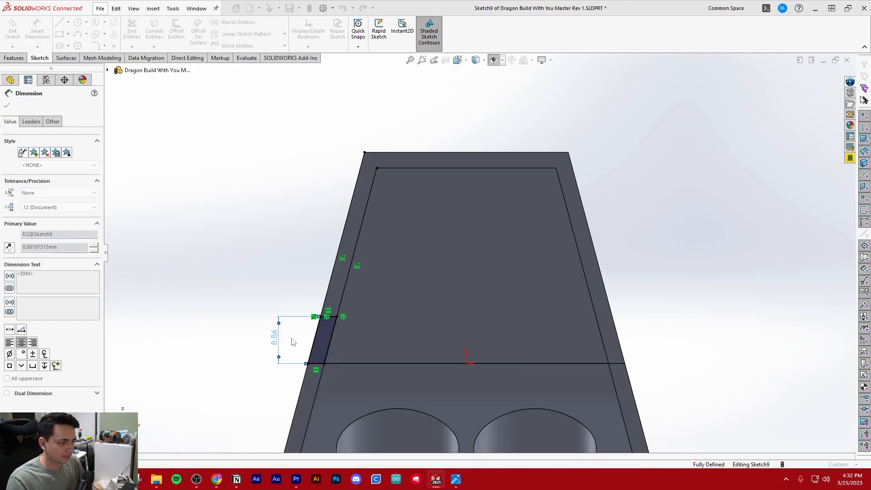
left_click(277, 228)
scroll(460, 246, "up", 2)
scroll(496, 242, "down", 1)
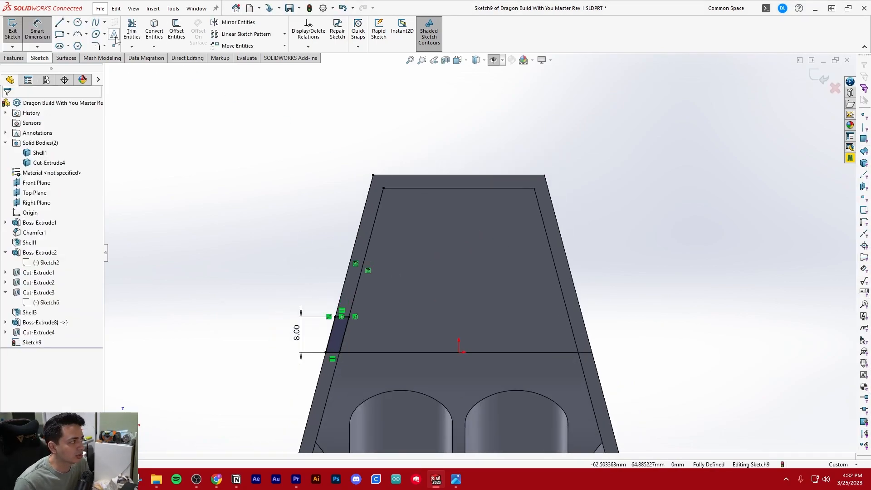
scroll(472, 204, "down", 1)
scroll(369, 175, "up", 1)
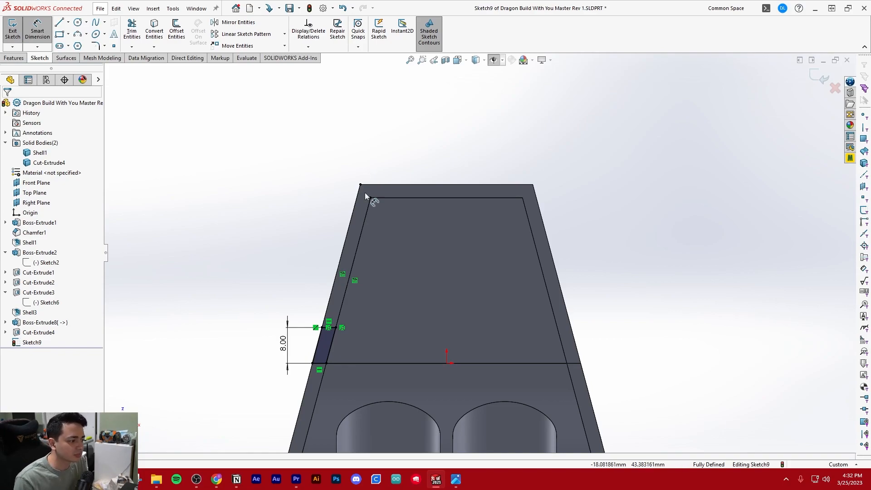
key("Escape")
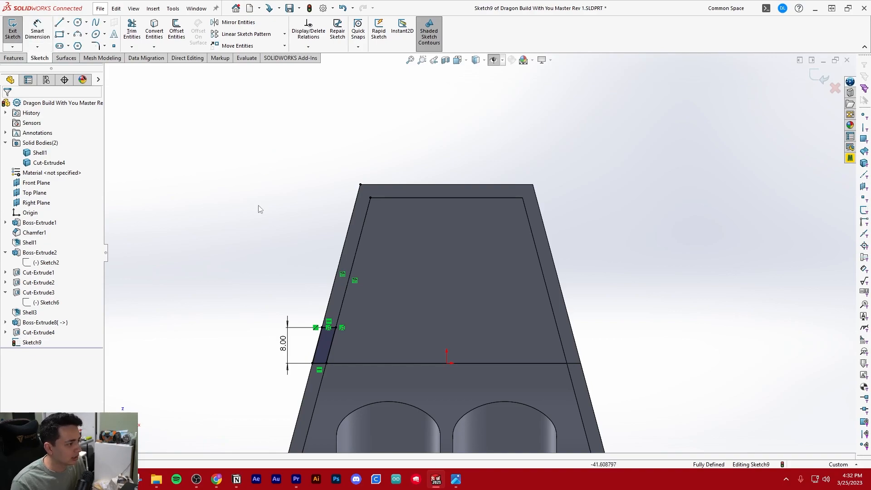
Start a linear sketch pattern of the parallelogram's four lines, replacing the X-axis direction with the inner line of the left wall.
left_click_drag(224, 266, 355, 389)
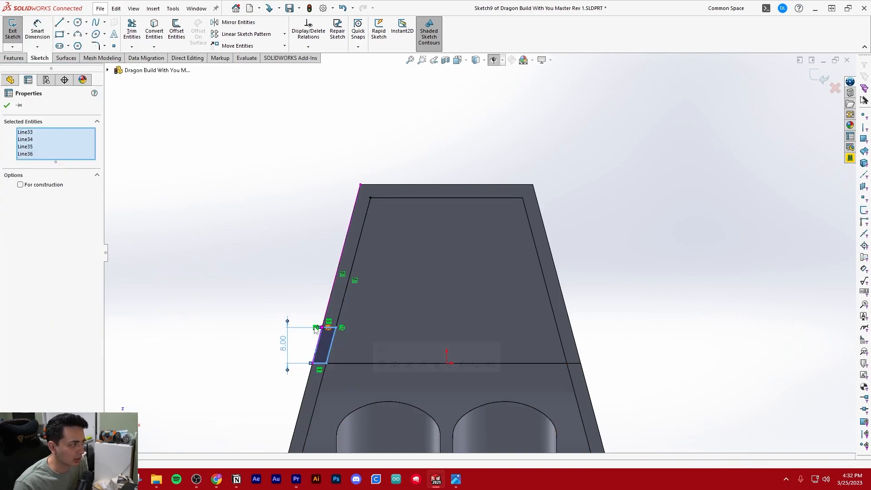
left_click(248, 35)
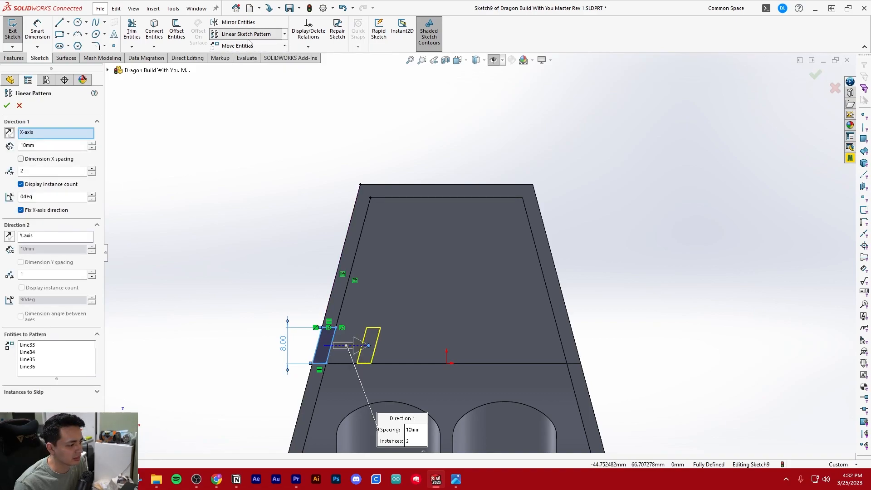
left_click(44, 132)
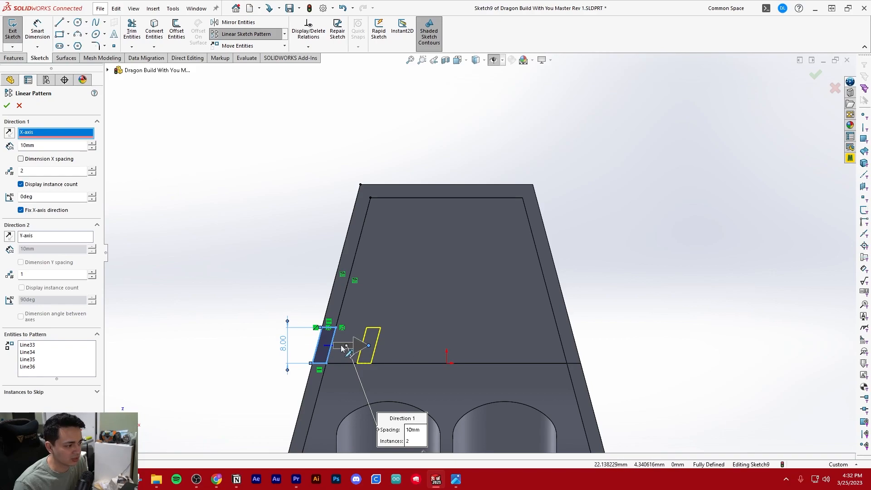
right_click(35, 134)
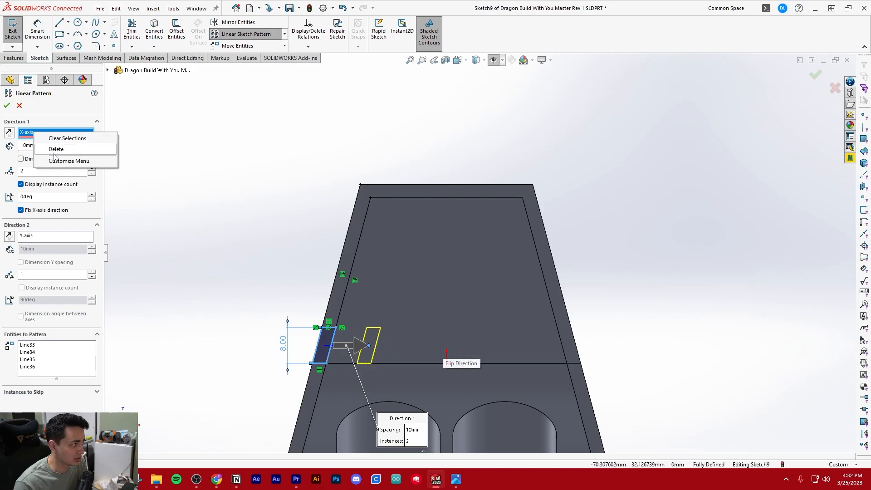
left_click(49, 146)
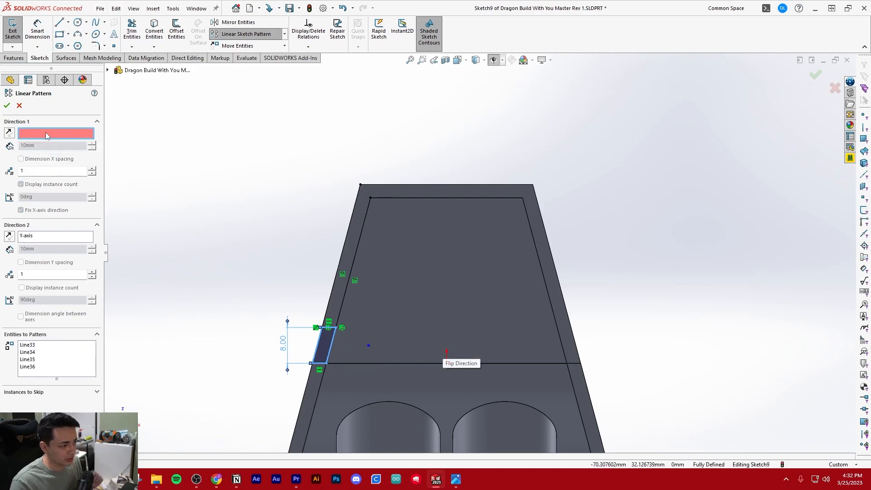
scroll(363, 248, "down", 1)
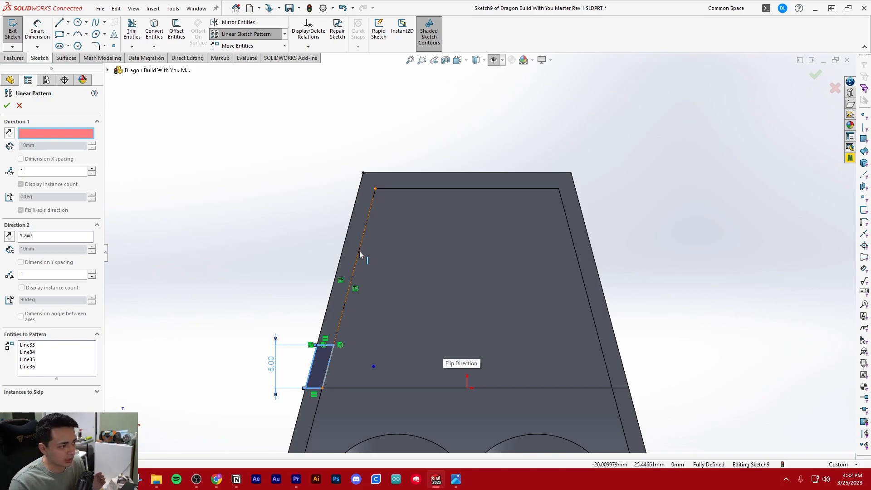
left_click(360, 252)
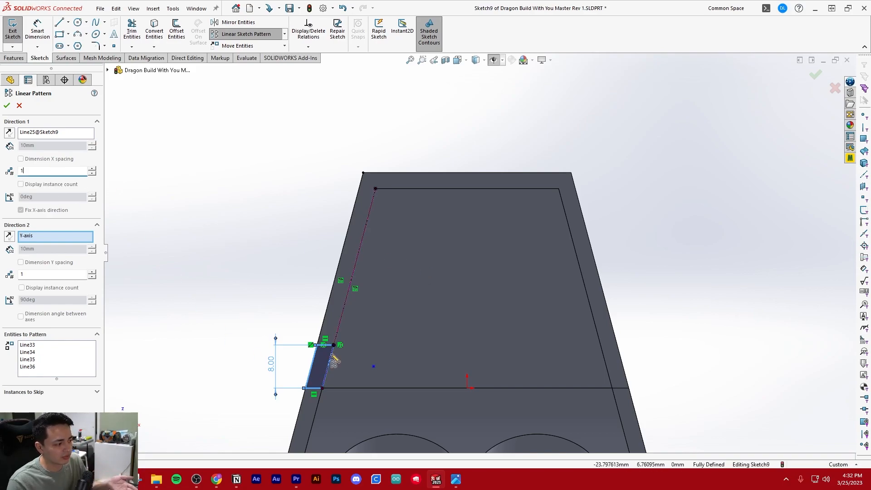
Set the sketch pattern to 3 instances spaced 15 mm apart and create it along the left wall.
left_click(92, 169)
left_click(93, 168)
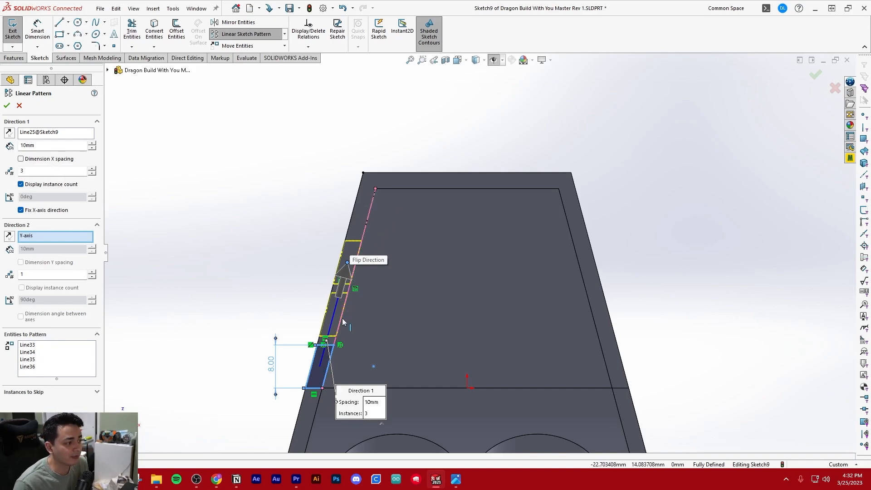
left_click(93, 145)
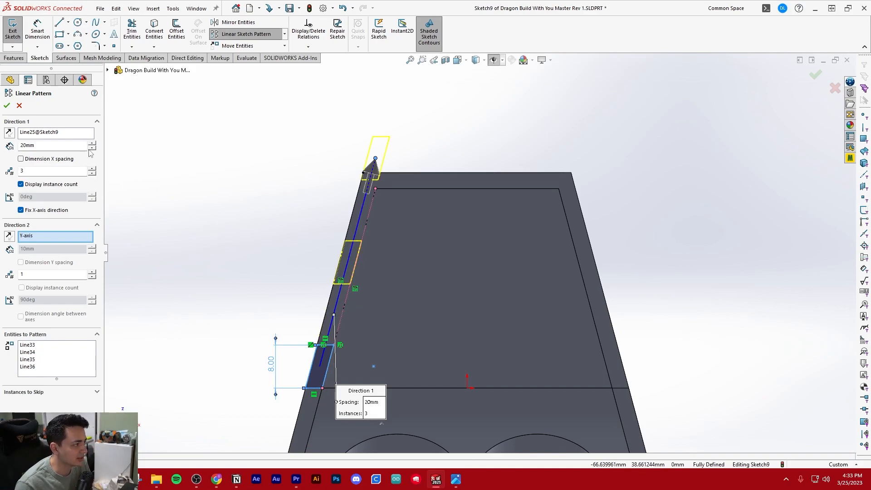
left_click(91, 149)
double_click(47, 145)
type("15")
key("Return")
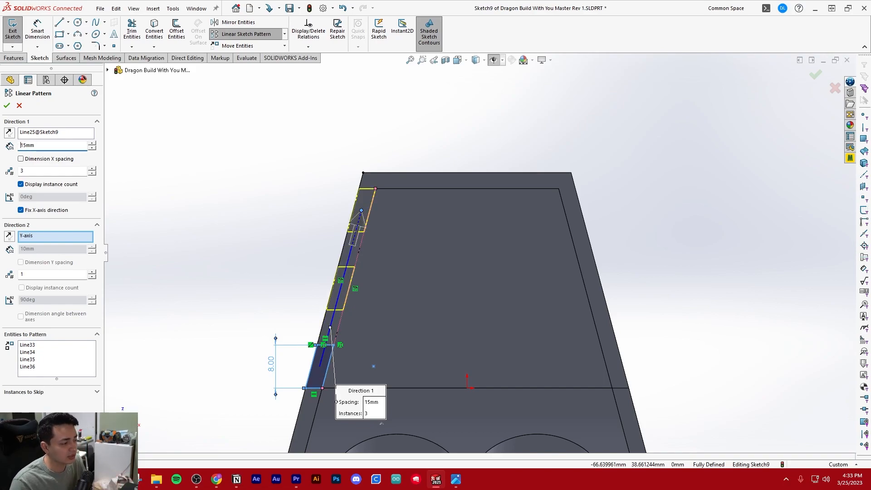
left_click(7, 105)
key("z")
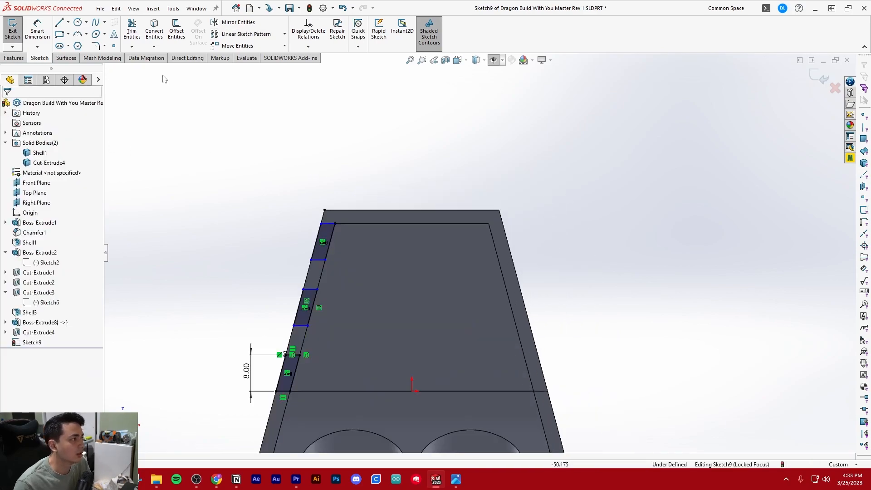
Draw a vertical line from the origin to the snout's front outer edge and convert it to construction geometry.
left_click(60, 22)
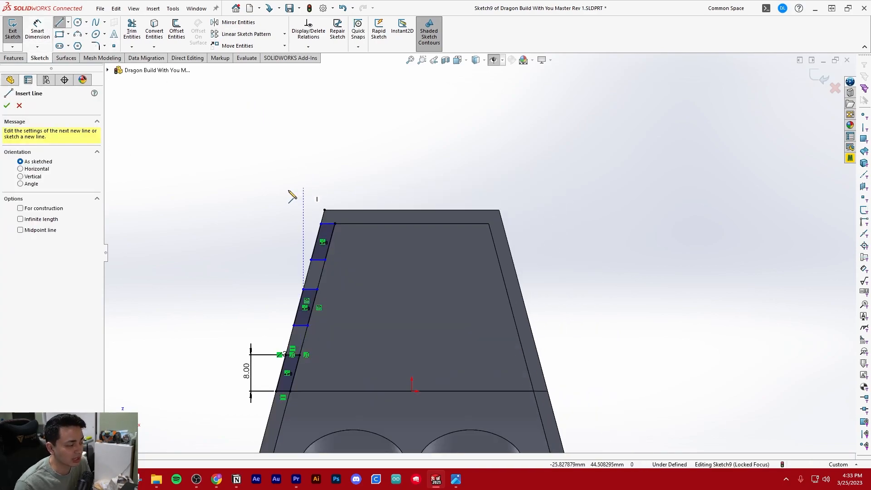
left_click(413, 390)
left_click(411, 210)
key("Escape")
left_click(412, 240)
left_click(445, 212)
key("Escape")
Mirror the three parallelograms about the vertical centerline onto the opposite rim wall, leaving the inner wall line out of the selection.
left_click(236, 23)
left_click_drag(215, 210, 234, 249)
mouse_move(230, 219)
left_mouse_down()
mouse_move(317, 343)
mouse_move(355, 432)
left_mouse_up()
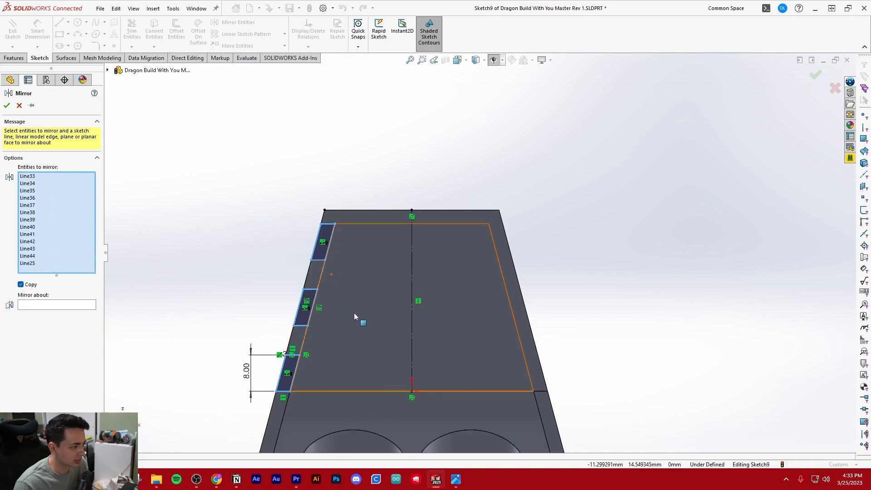
left_click(320, 269)
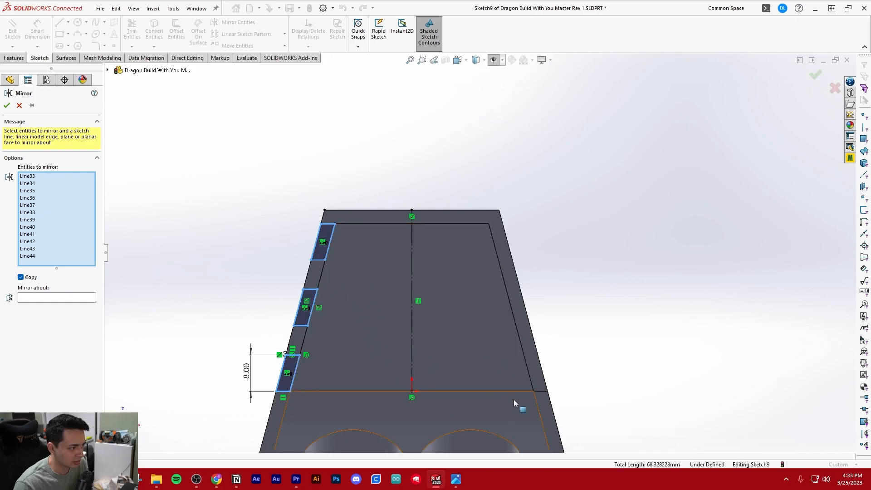
left_click(45, 299)
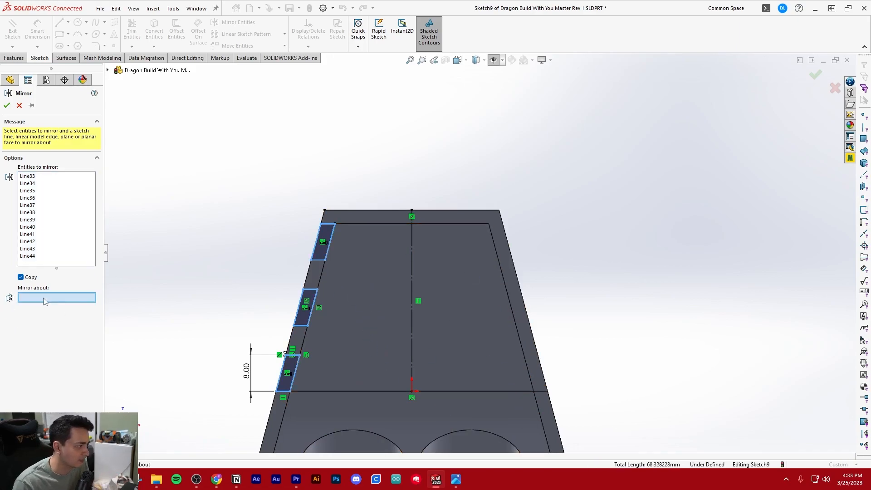
left_click(413, 244)
left_click(7, 106)
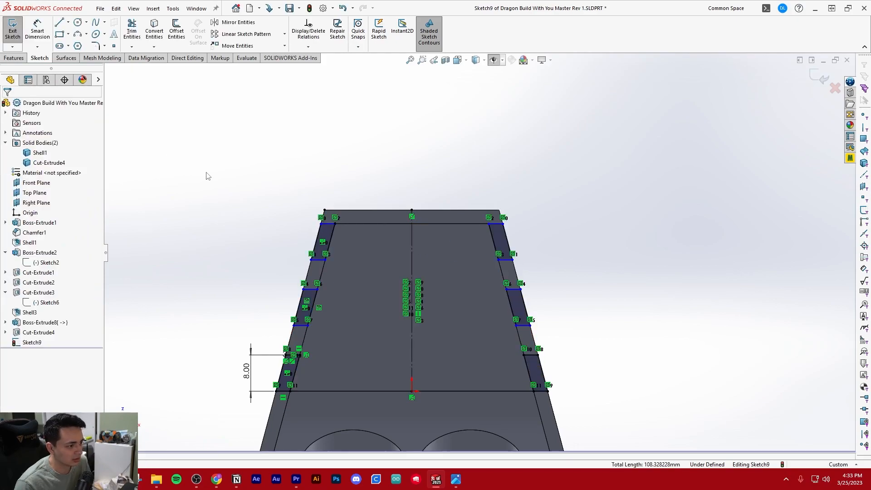
scroll(429, 331, "up", 3)
scroll(426, 324, "down", 2)
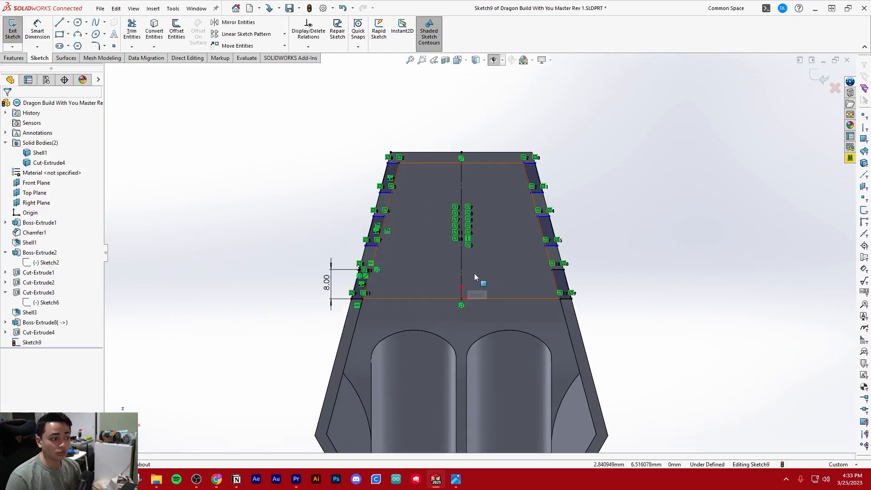
scroll(485, 264, "up", 1)
scroll(500, 239, "down", 1)
scroll(410, 273, "down", 1)
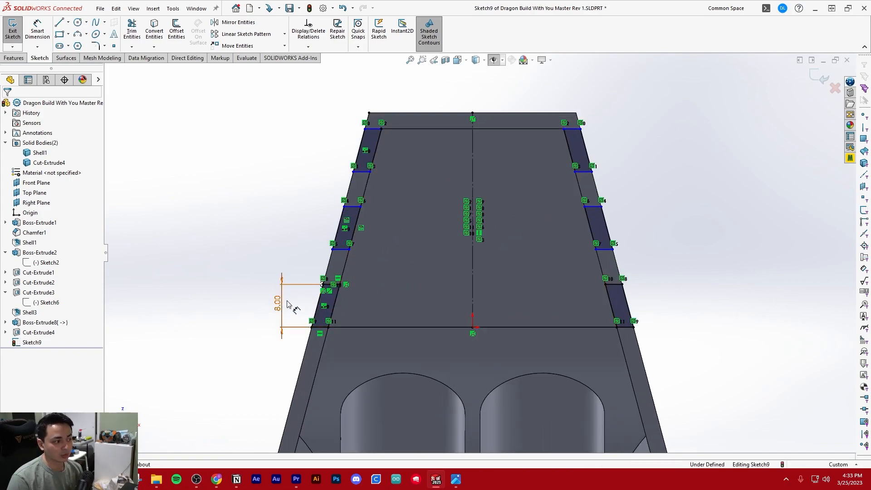
Close the sketch of mirrored tooth profiles on the snout's underside rim.
scroll(356, 285, "down", 1)
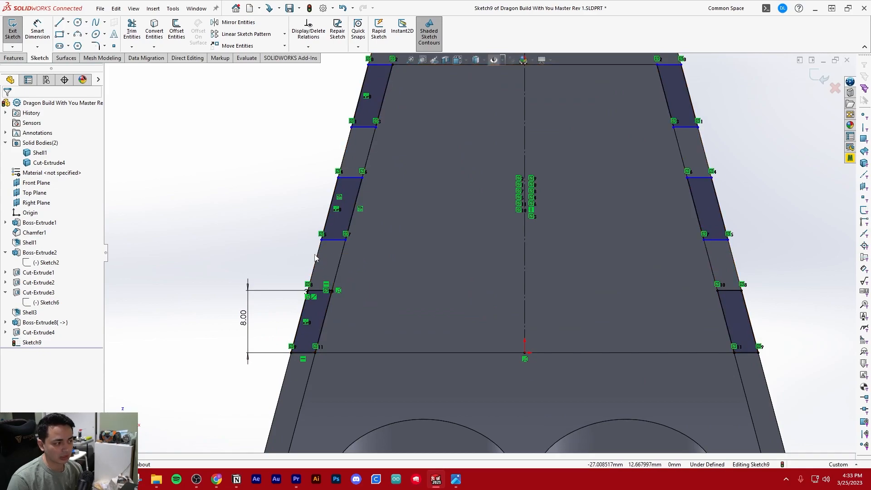
scroll(336, 260, "up", 3)
scroll(396, 293, "down", 3)
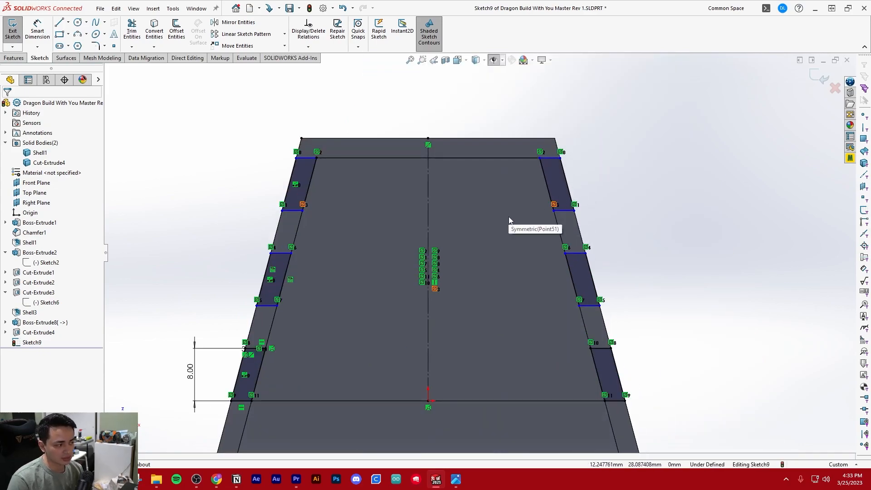
scroll(395, 292, "up", 2)
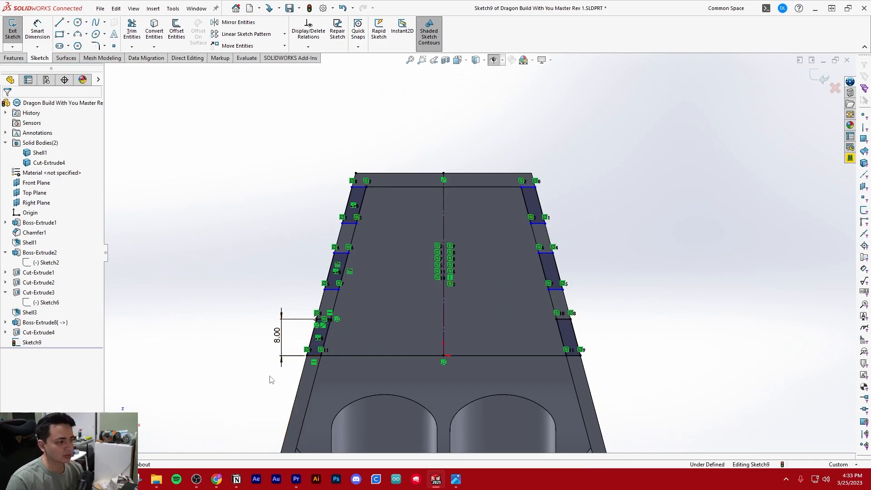
scroll(486, 178, "up", 2)
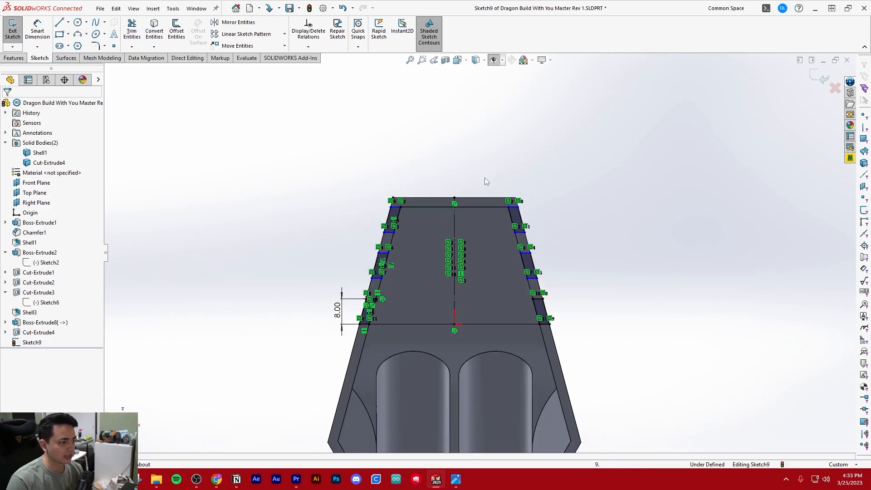
scroll(486, 179, "down", 2)
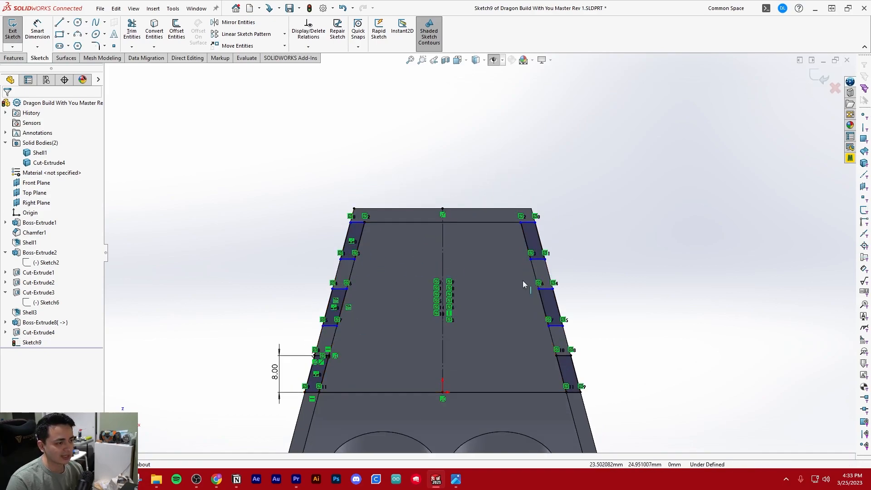
scroll(482, 256, "up", 3)
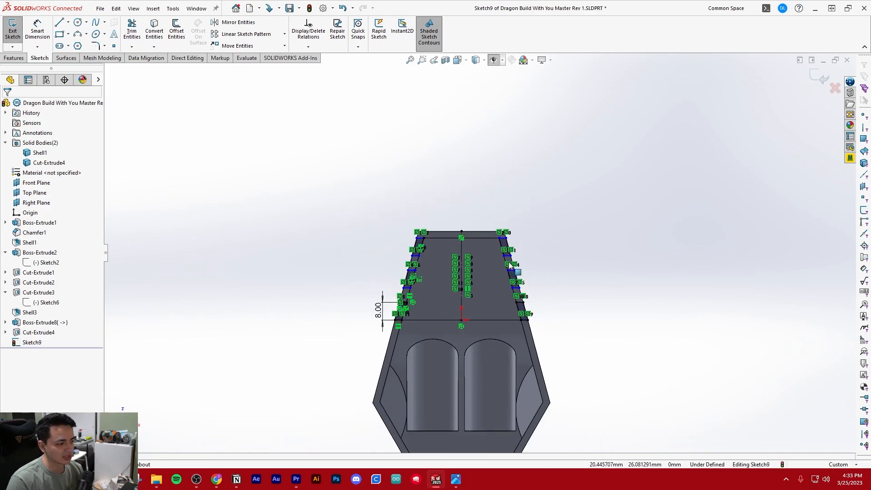
left_click(820, 78)
scroll(467, 247, "down", 2)
mouse_move(481, 231)
middle_mouse_down()
mouse_move(479, 252)
mouse_move(545, 372)
mouse_move(384, 392)
mouse_move(421, 304)
mouse_move(503, 261)
middle_mouse_up()
scroll(503, 241, "down", 3)
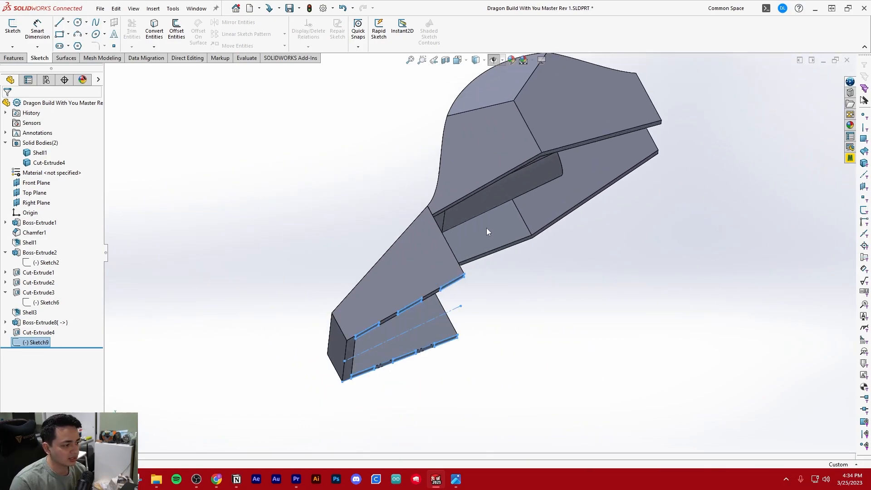
Start a boss extrude of the tooth profiles downward from the rim, with a Blind depth of 10 mm and merged result.
left_click(13, 57)
left_click(17, 28)
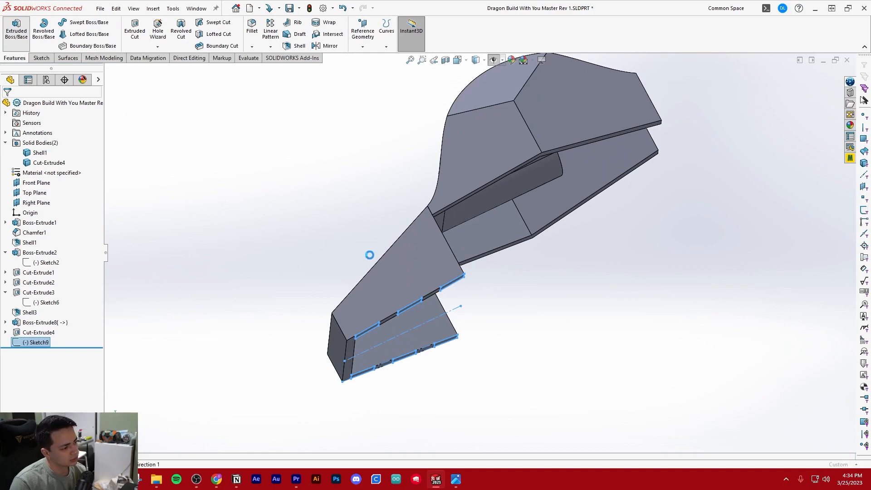
middle_click_drag(418, 246, 386, 273)
left_click(70, 160)
left_click(36, 167)
middle_click_drag(426, 343, 447, 336)
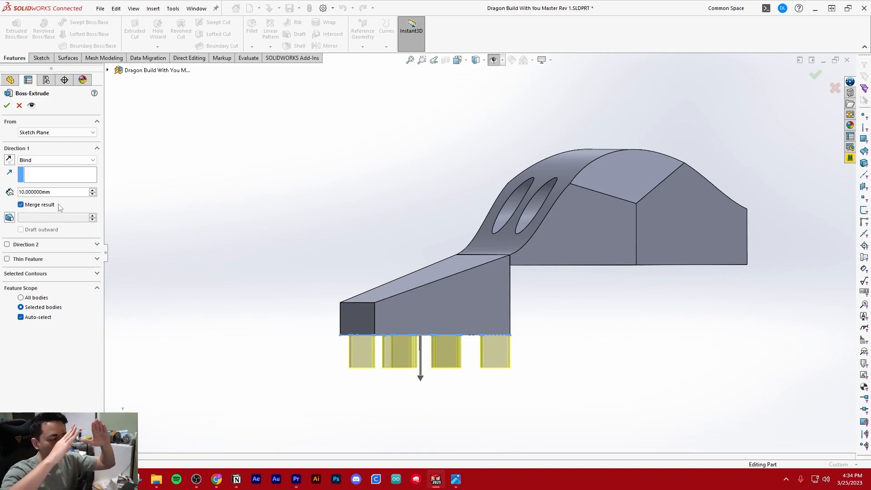
Add an inward draft of 20 degrees to the 10 mm tooth extrusion and create it.
left_click(9, 218)
scroll(467, 297, "down", 2)
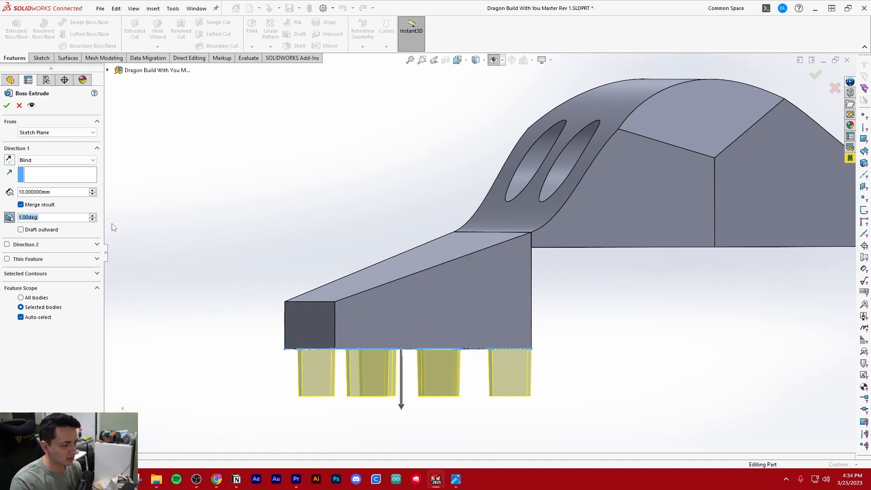
type("10")
key("Return")
type("20")
key("Return")
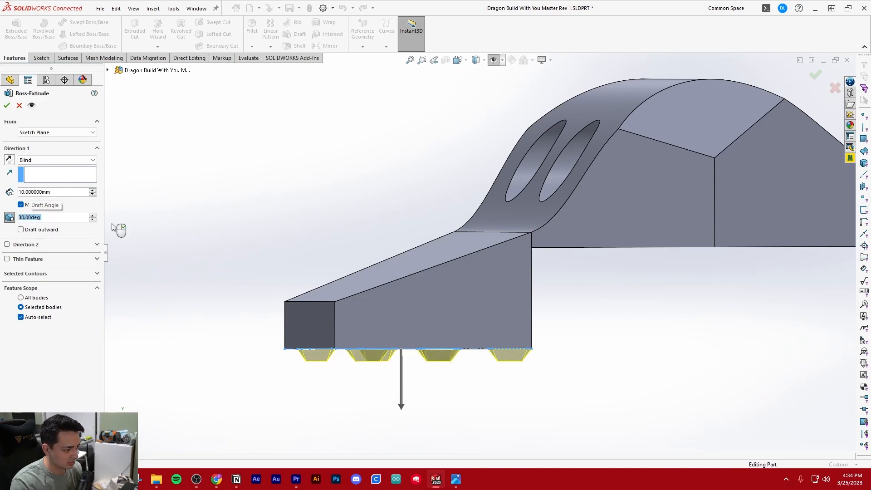
middle_click_drag(114, 227, 194, 225)
left_click_drag(65, 190, 17, 189)
key("Tab")
left_click(8, 107)
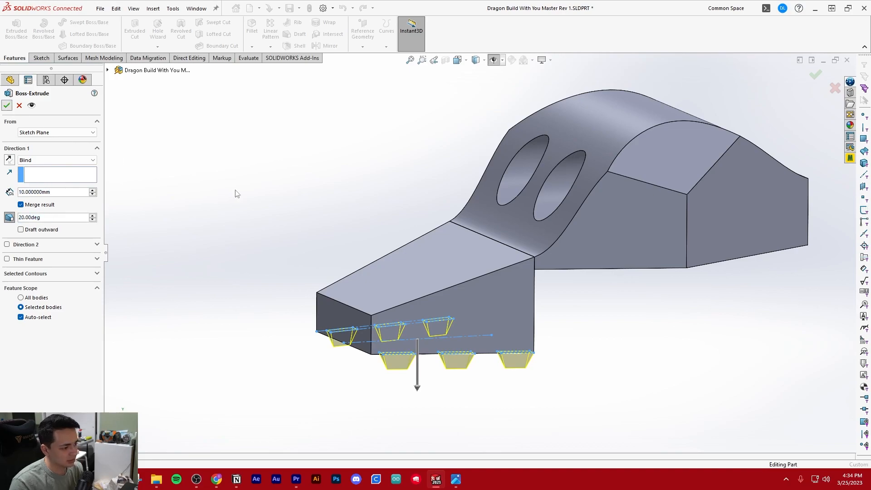
Inspect the extruded teeth and the overall head shape from both sides.
middle_click_drag(260, 200, 577, 197)
scroll(576, 197, "down", 3)
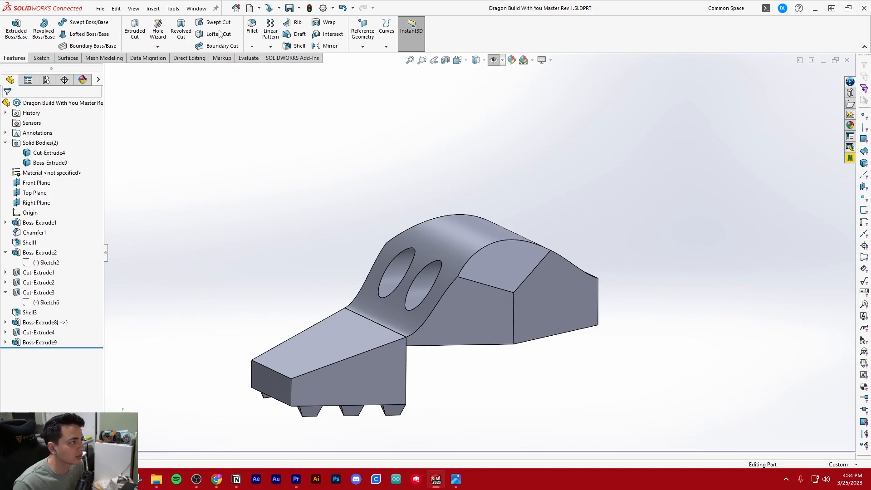
left_click(196, 8)
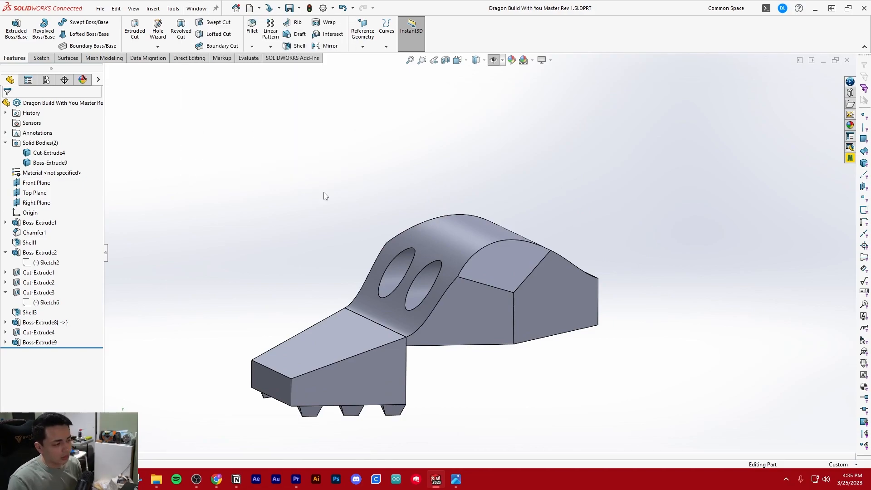
scroll(322, 189, "up", 4)
middle_click_drag(415, 255, 486, 212)
scroll(487, 213, "down", 2)
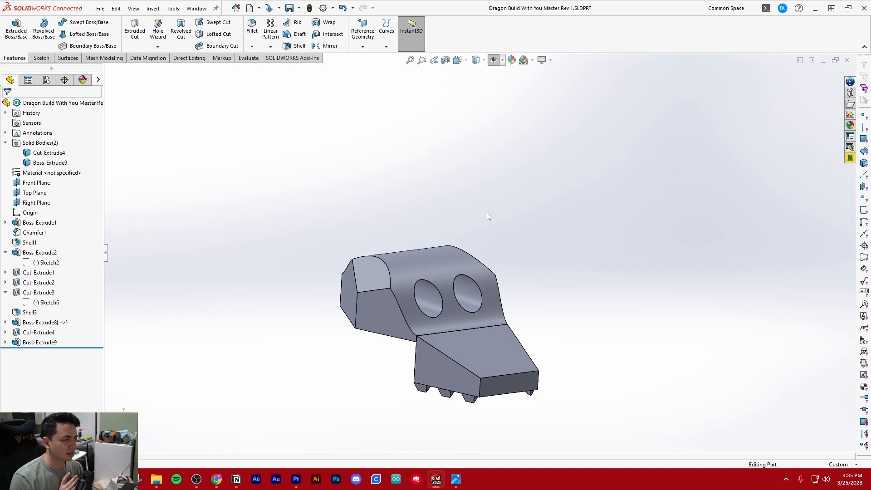
Start a 3D sketch and draw a three-point spline from the head's side corner beside the eye up and outward past the head.
left_click(46, 58)
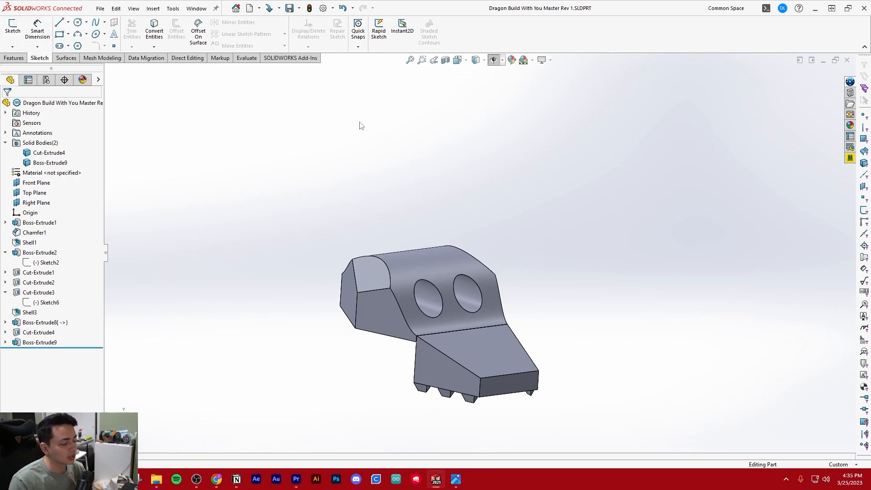
scroll(393, 86, "down", 2)
scroll(401, 188, "up", 4)
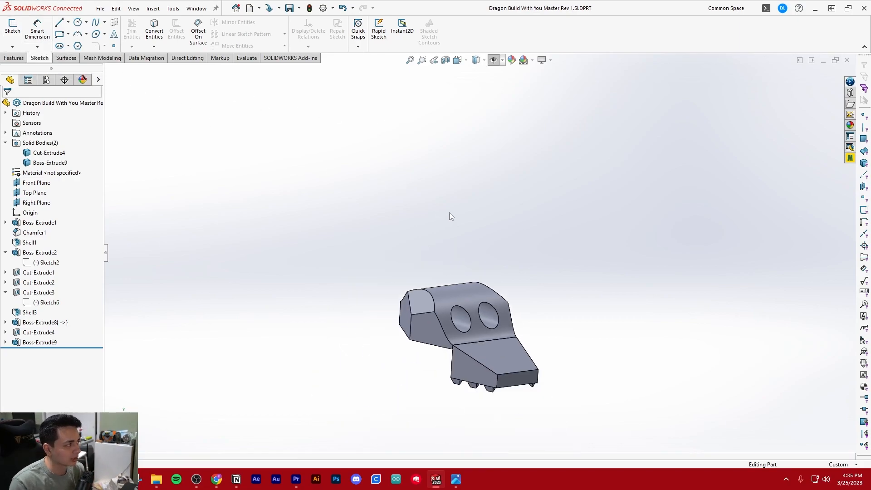
scroll(503, 281, "down", 2)
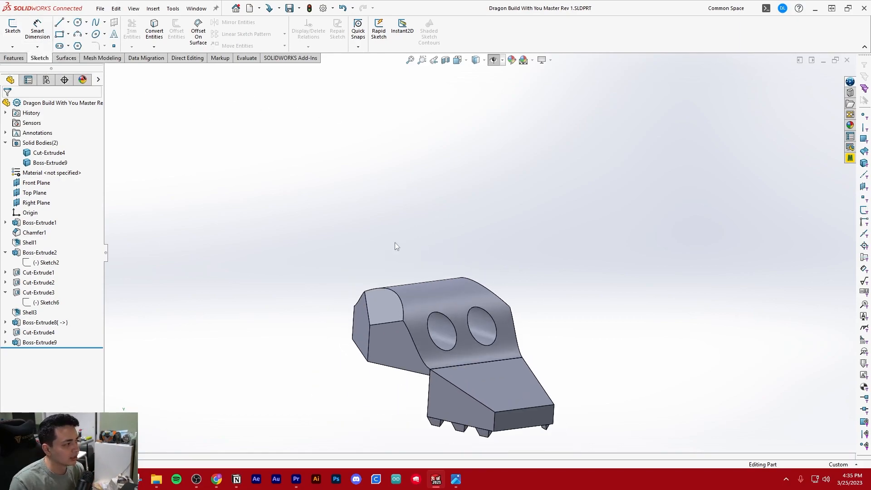
left_click(12, 47)
left_click(27, 68)
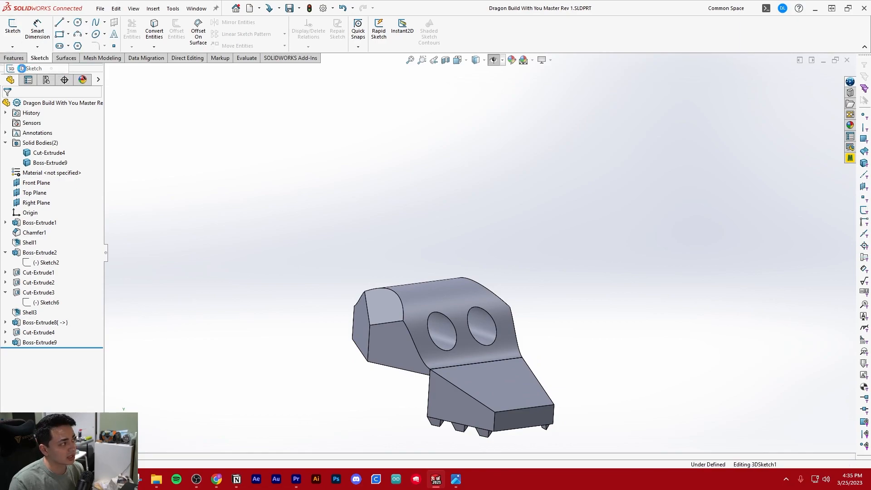
left_click(97, 24)
middle_click_drag(398, 338, 412, 322)
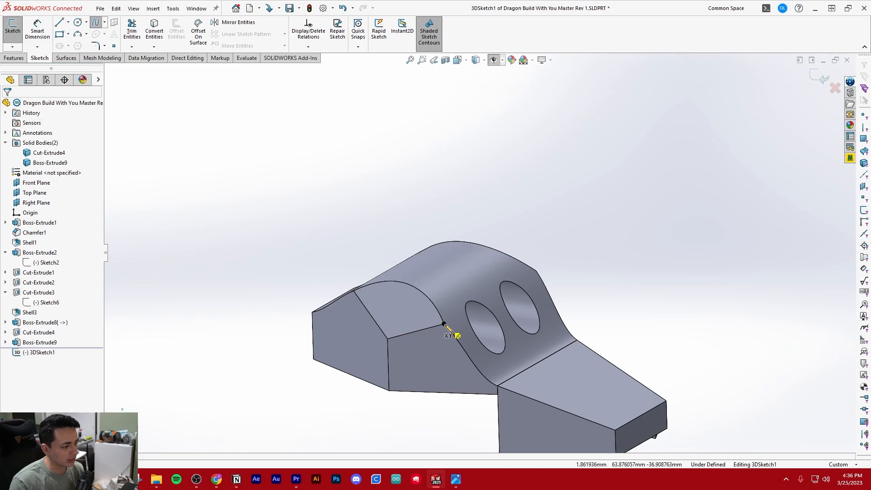
scroll(448, 328, "up", 2)
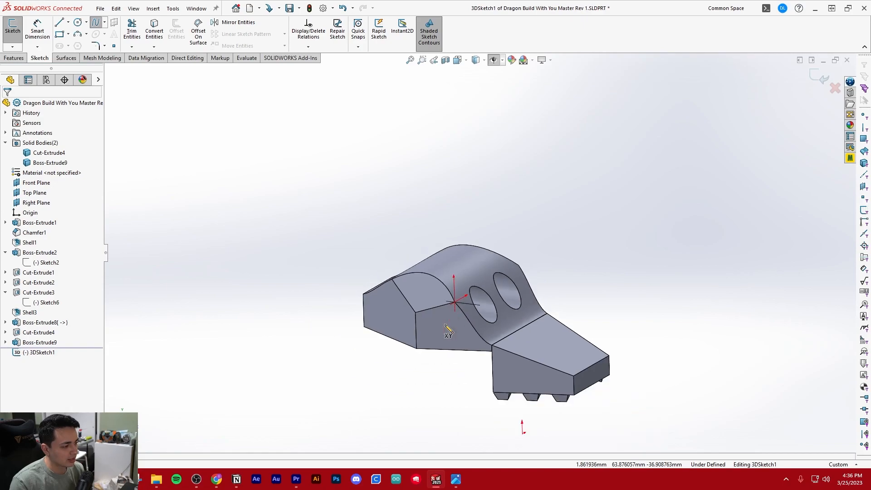
left_click(454, 302)
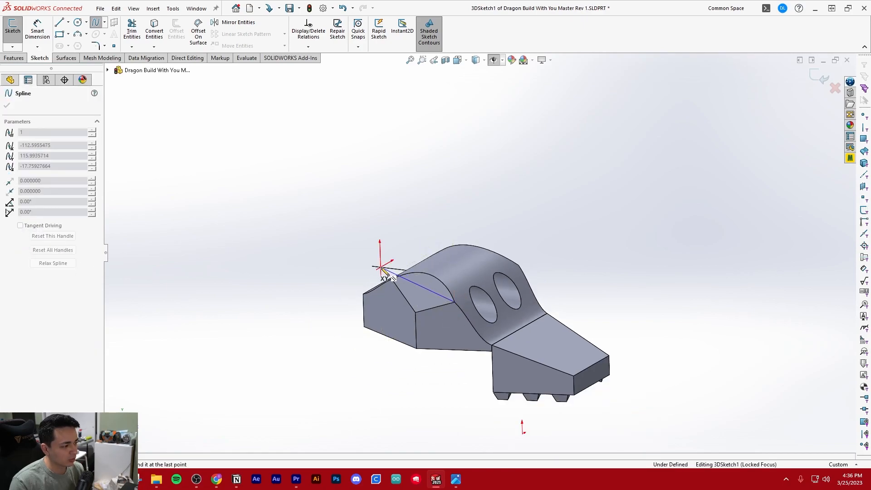
left_click(319, 246)
key("Escape")
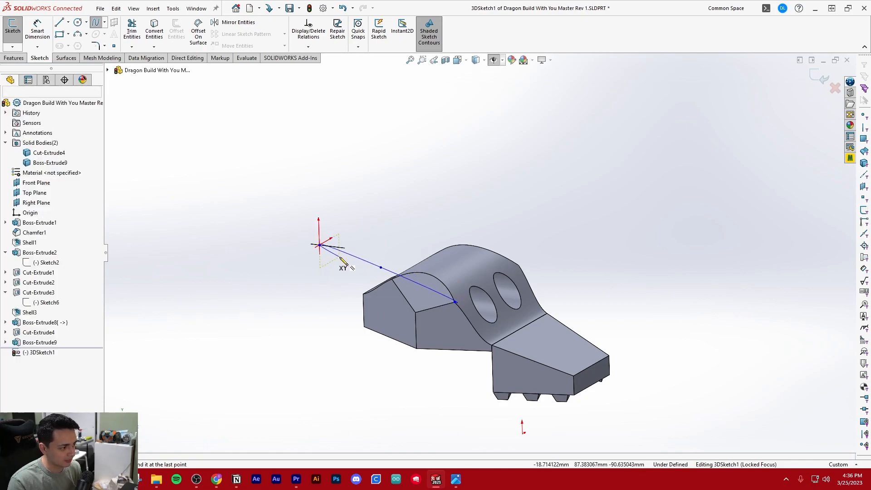
Show the sketcher triad on the spline's middle point and move it inward, down and back to about X -73.4, Y 82.3, Z -47.4 mm.
middle_click_drag(397, 312, 300, 266)
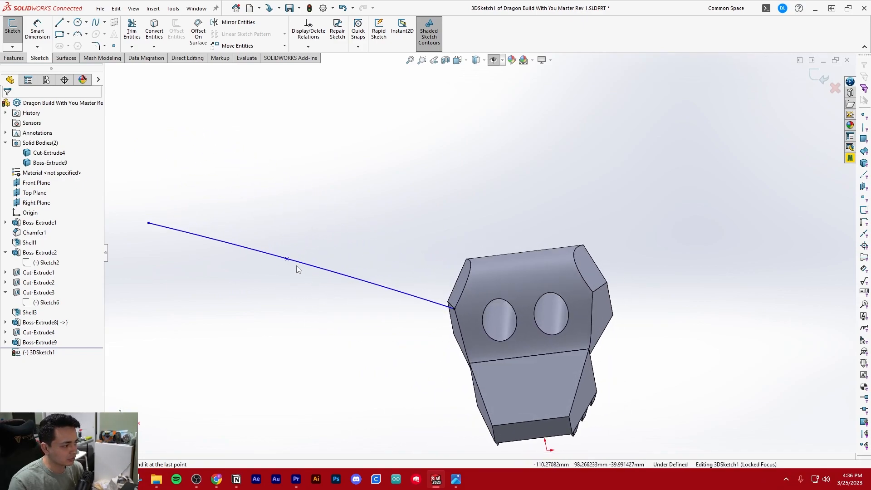
left_click(287, 260)
right_click(288, 260)
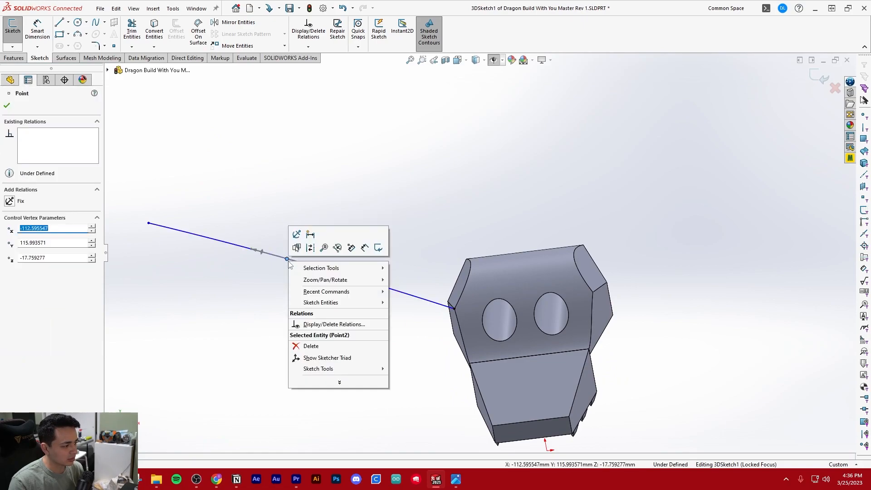
left_click(324, 358)
mouse_move(355, 284)
middle_mouse_down()
mouse_move(333, 216)
mouse_move(252, 295)
mouse_move(292, 268)
mouse_move(565, 239)
middle_mouse_up()
scroll(536, 240, "down", 5)
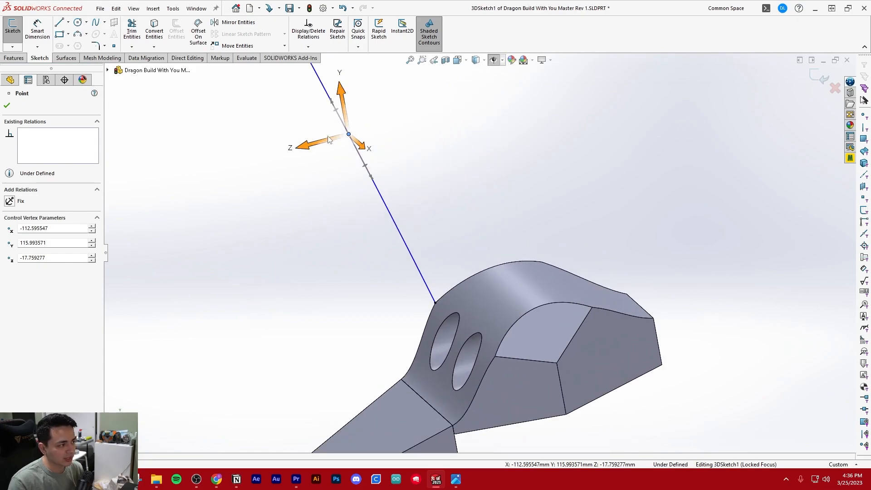
left_click_drag(300, 153, 390, 136)
mouse_move(466, 278)
middle_mouse_down()
mouse_move(518, 291)
mouse_move(317, 247)
middle_mouse_up()
left_click_drag(294, 199, 296, 248)
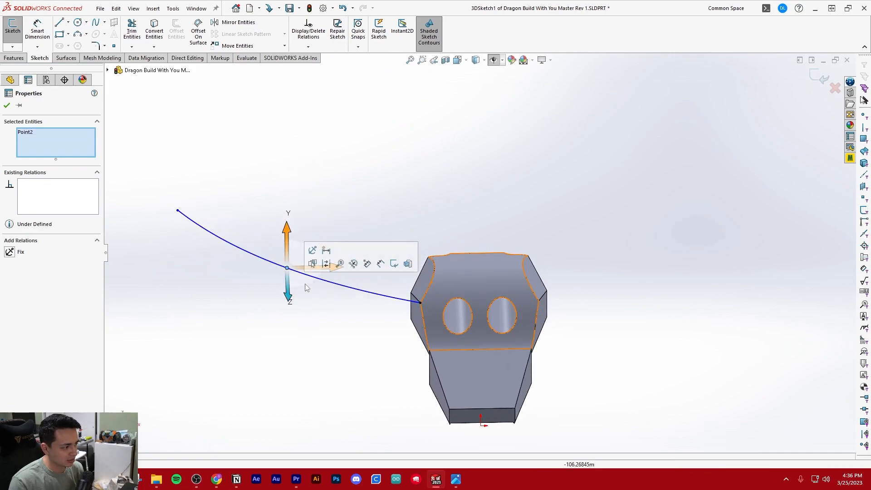
left_click_drag(333, 273, 400, 272)
mouse_move(401, 271)
middle_mouse_down()
mouse_move(435, 212)
mouse_move(475, 244)
mouse_move(466, 319)
mouse_move(389, 313)
mouse_move(179, 254)
middle_mouse_up()
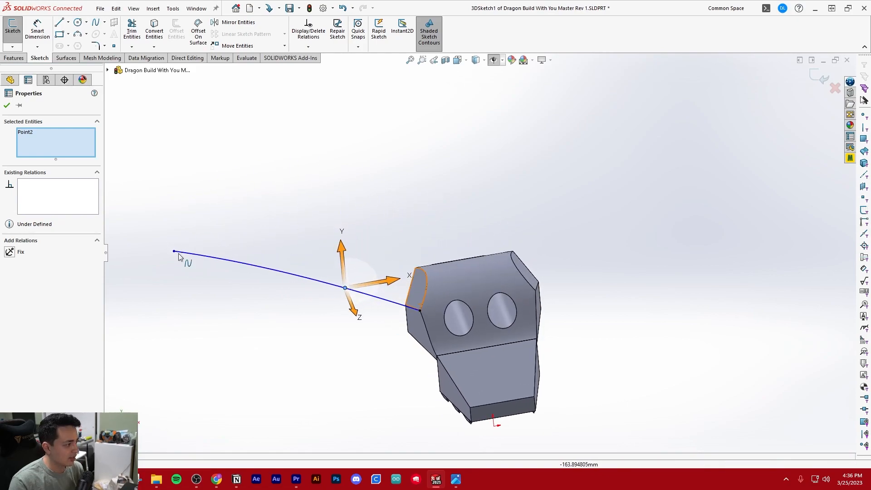
Show the sketcher triad on the spline's outer end point and move it backward and inward so the spline curves like a horn.
right_click(173, 255)
left_click(208, 332)
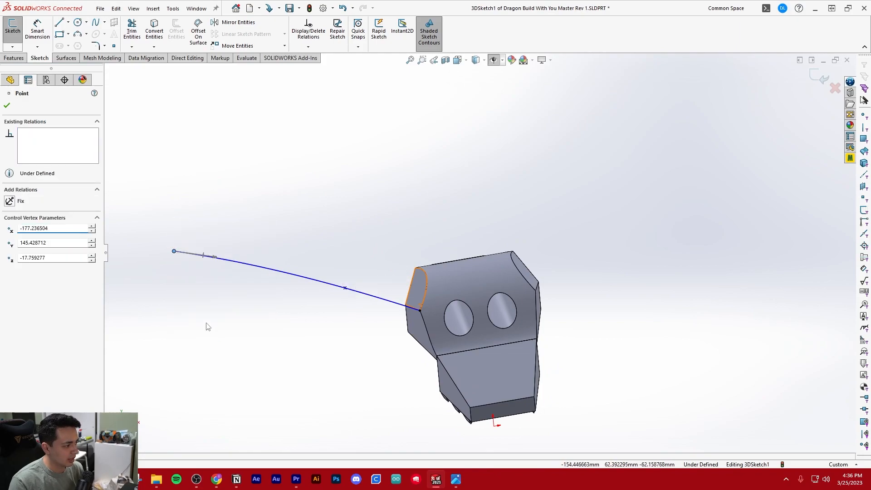
right_click(175, 258)
left_click(205, 323)
middle_click_drag(205, 323, 633, 405)
left_click_drag(586, 391, 373, 347)
middle_click_drag(415, 236, 317, 250)
left_click_drag(308, 95, 434, 181)
middle_click_drag(434, 181, 461, 262)
left_click_drag(243, 179, 374, 303)
middle_click_drag(462, 247, 380, 281)
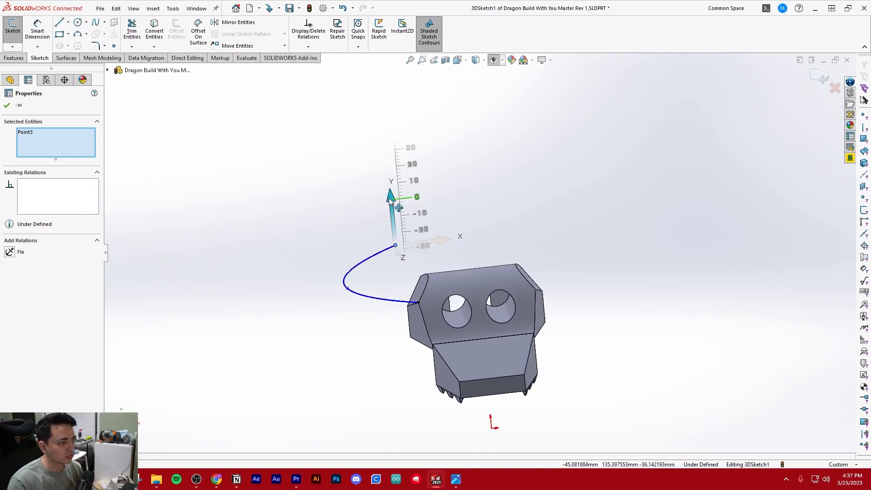
Shift the spline's end point outward and adjust its depth to about X -76.2, Y 101.1, Z -86.5 mm.
left_click_drag(434, 241, 370, 231)
middle_click_drag(371, 231, 447, 272)
left_click_drag(380, 302, 403, 305)
middle_click_drag(403, 303, 324, 282)
scroll(494, 245, "down", 2)
middle_click_drag(493, 246, 476, 236)
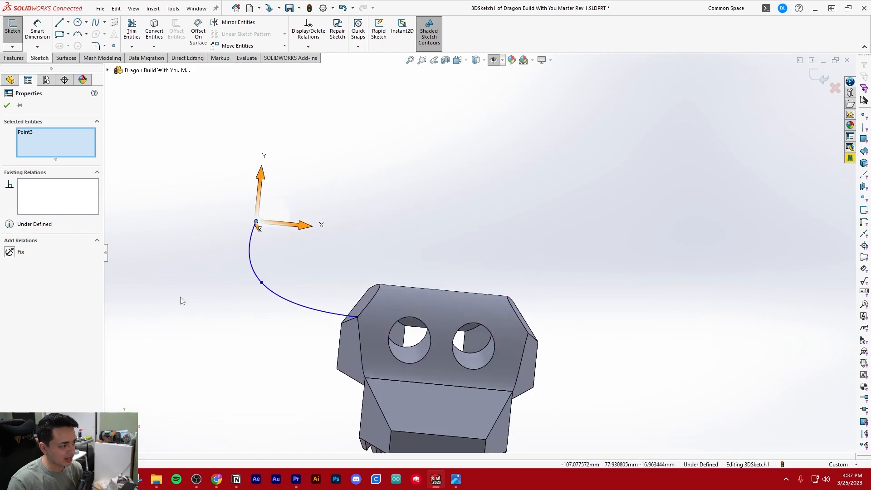
Show the sketcher triad on the spline's middle point again and reposition it along its axes to reshape the horn curve.
right_click(261, 283)
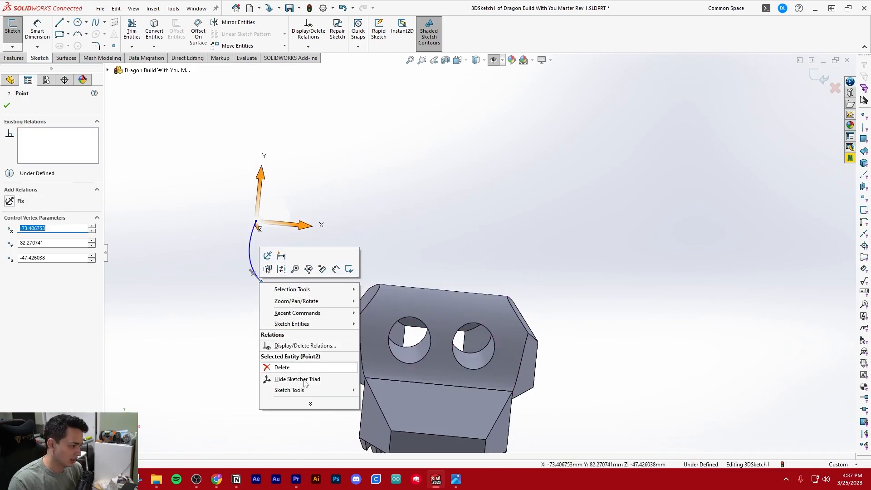
left_click(309, 379)
right_click(262, 283)
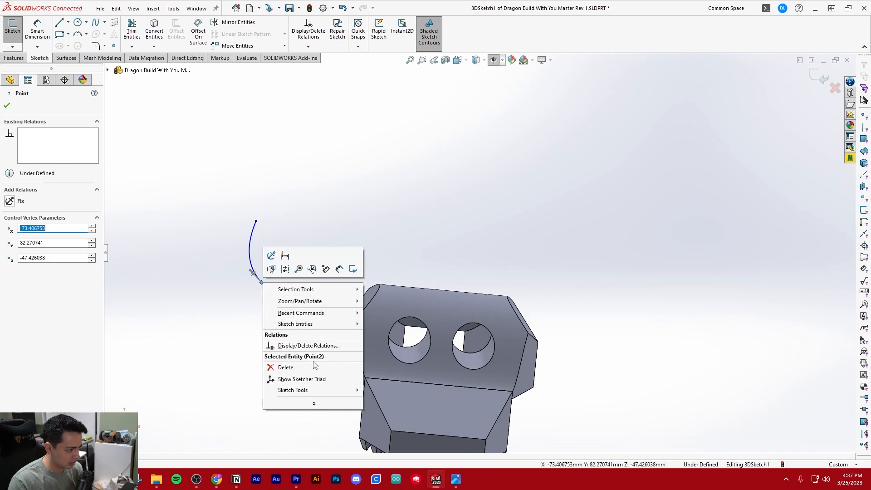
left_click(302, 379)
left_click_drag(265, 241, 288, 189)
left_click_drag(316, 235, 349, 244)
left_click_drag(301, 180, 303, 220)
middle_click_drag(272, 245, 204, 379)
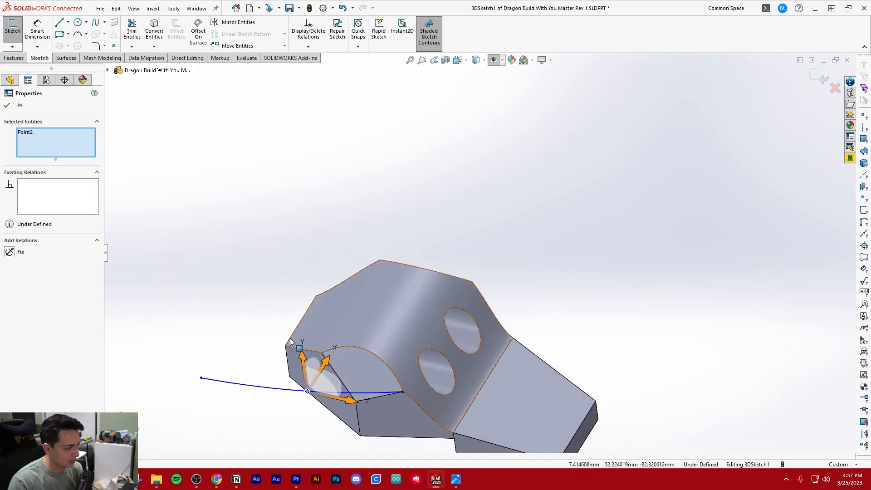
Show the sketcher triad on the spline's outer end point and move it inward along X to about -62.8 mm.
right_click(200, 378)
left_click(226, 452)
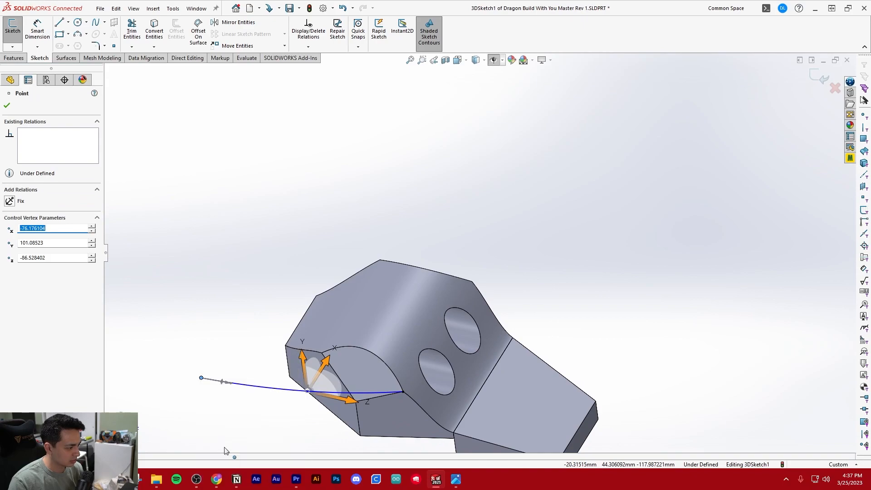
right_click(202, 379)
left_click(223, 450)
left_click_drag(218, 359, 233, 332)
Reactivate the sketcher triad on the spline's middle point, raise the point along Y, and exit the 3D sketch.
middle_click_drag(358, 302, 285, 293)
right_click(233, 298)
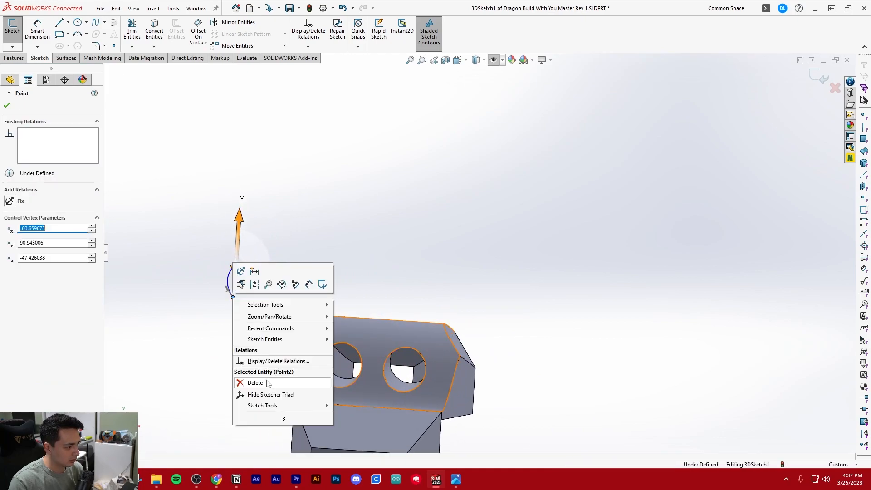
left_click(266, 396)
right_click(234, 293)
left_click(266, 405)
left_click_drag(239, 252, 249, 230)
middle_click_drag(283, 259, 311, 268)
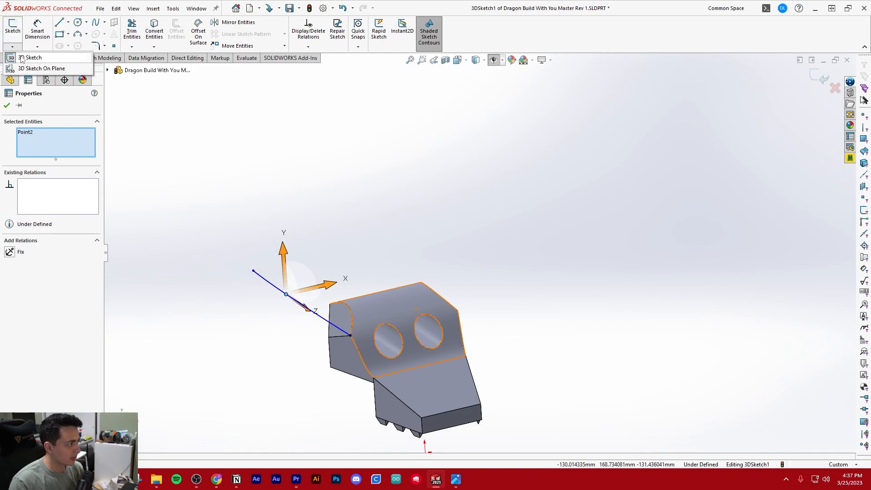
left_click(12, 27)
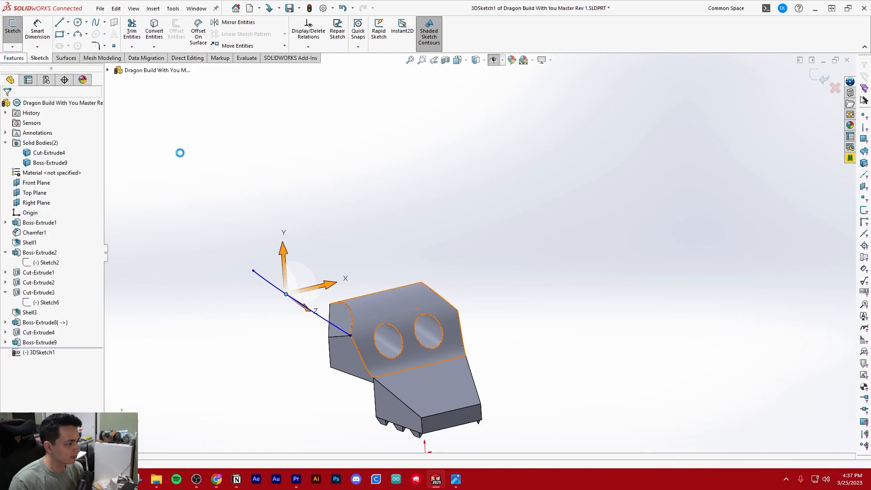
Make the horn's 3D sketch visible in the model while keeping the reference planes hidden.
left_click(40, 354)
left_click(49, 341)
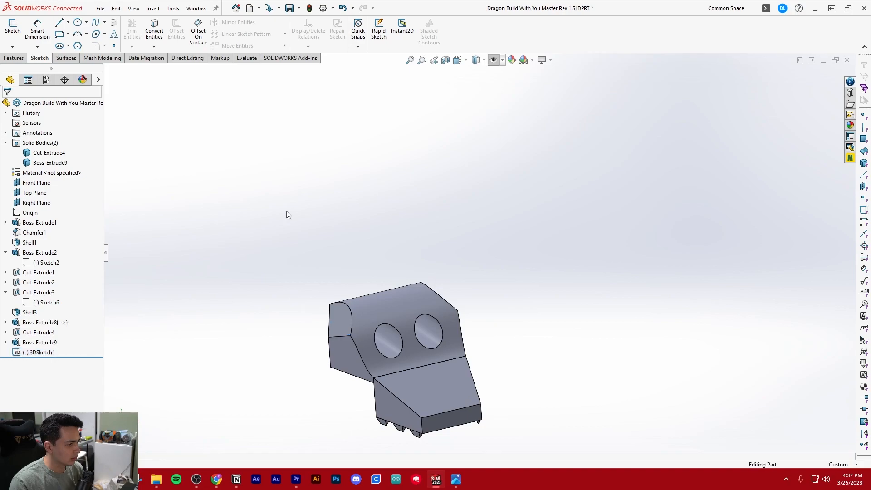
left_click(493, 64)
mouse_move(181, 298)
middle_mouse_down()
mouse_move(257, 270)
mouse_move(269, 280)
middle_mouse_up()
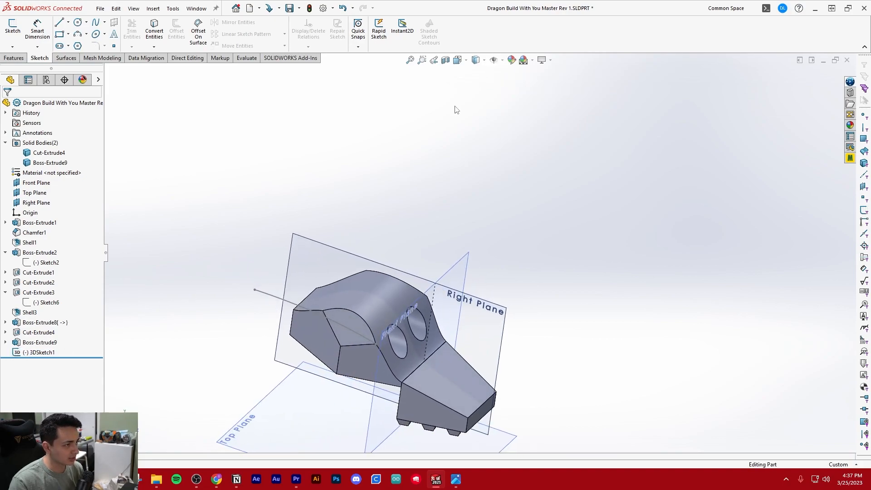
left_click(502, 61)
left_click(496, 74)
middle_click_drag(377, 152, 367, 227)
left_click(9, 57)
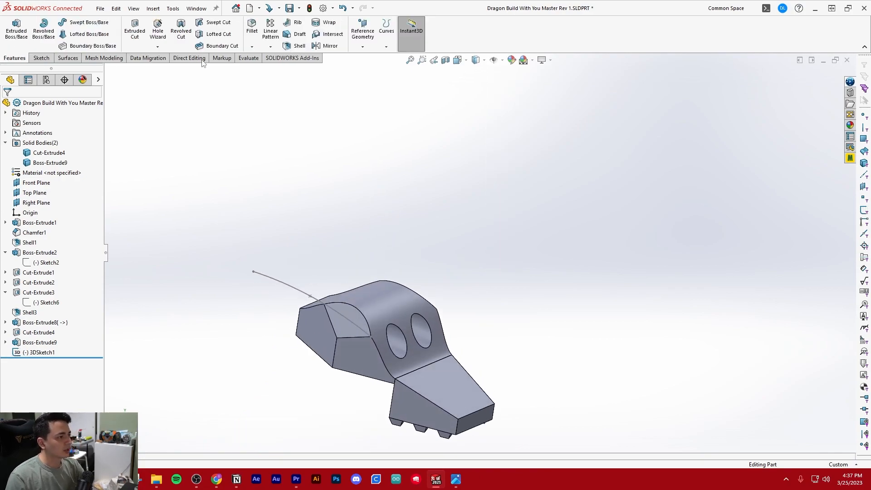
left_click(366, 33)
left_click(372, 80)
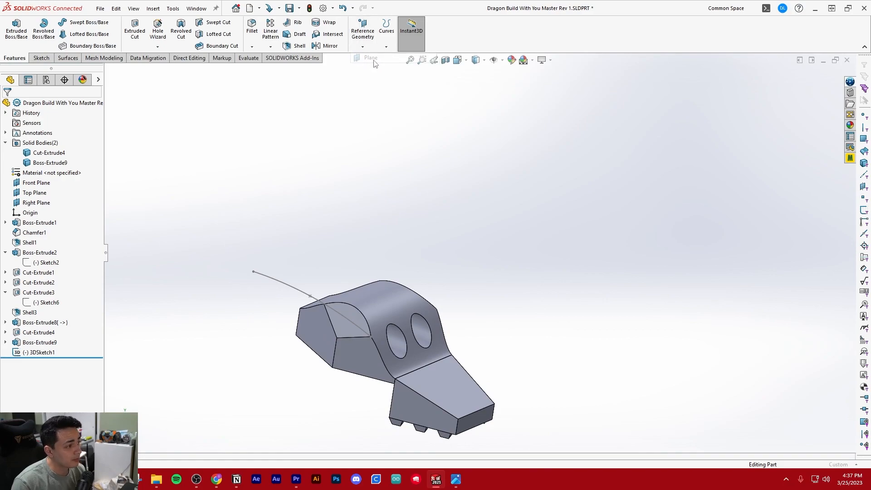
left_click(19, 108)
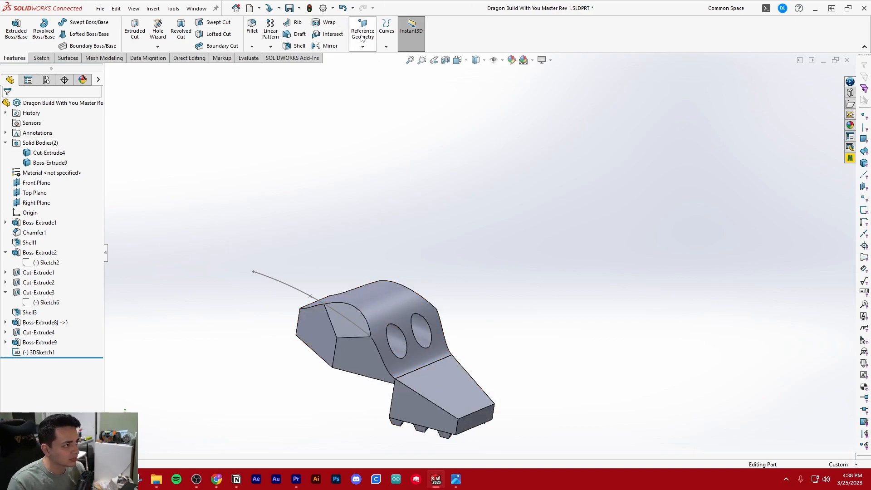
Create a reference plane through the spline's outer end point, using the spline itself as the second reference.
left_click(362, 38)
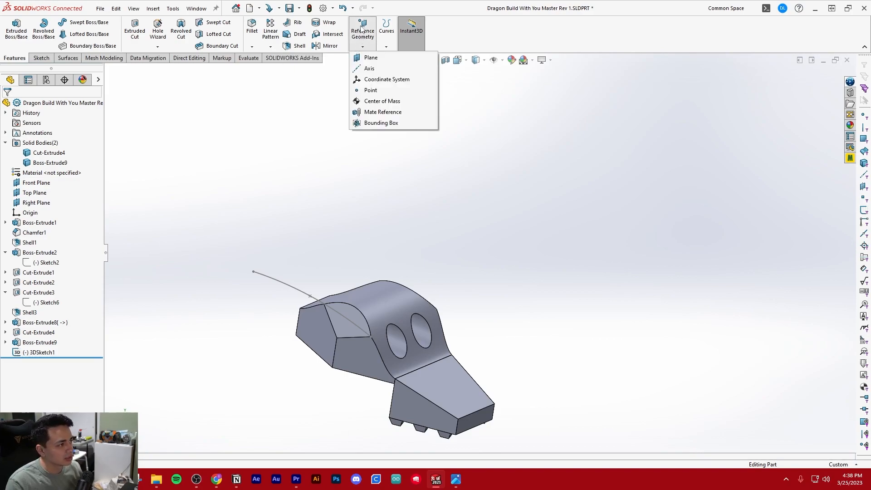
left_click(370, 57)
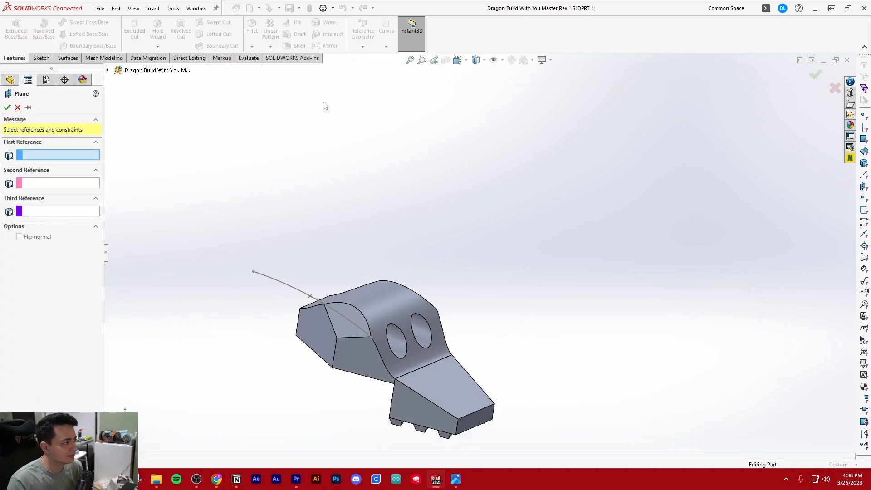
scroll(336, 256, "down", 2)
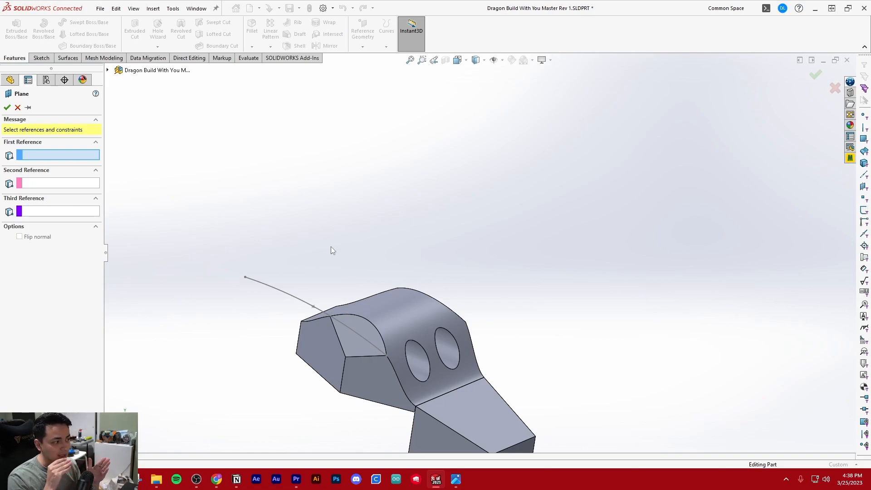
scroll(331, 246, "down", 2)
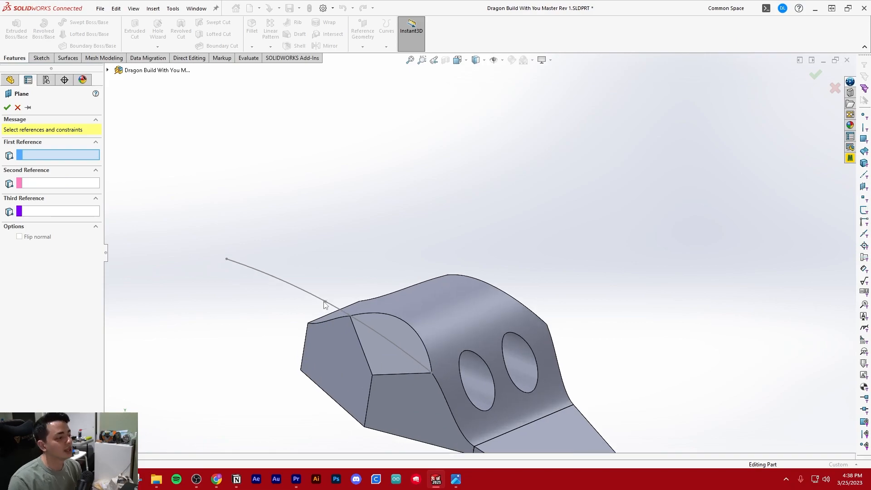
left_click(227, 259)
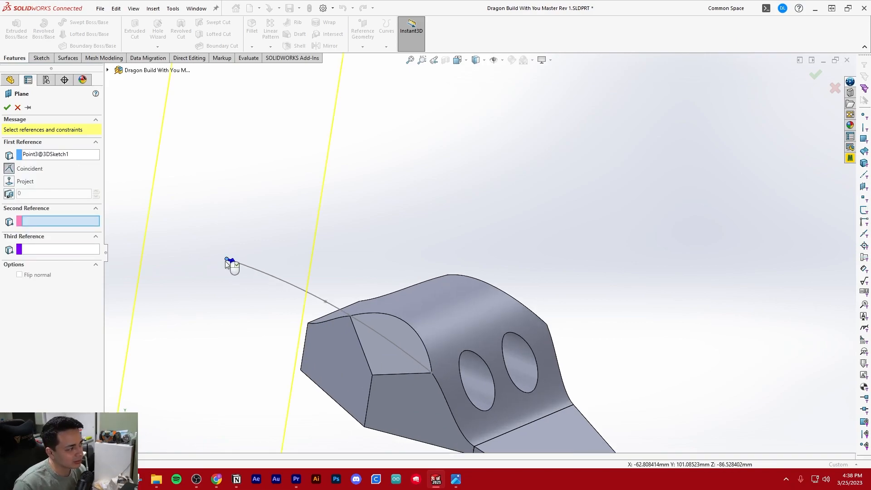
left_click(249, 268)
middle_click_drag(249, 269, 324, 226)
scroll(444, 265, "down", 4)
left_click(8, 108)
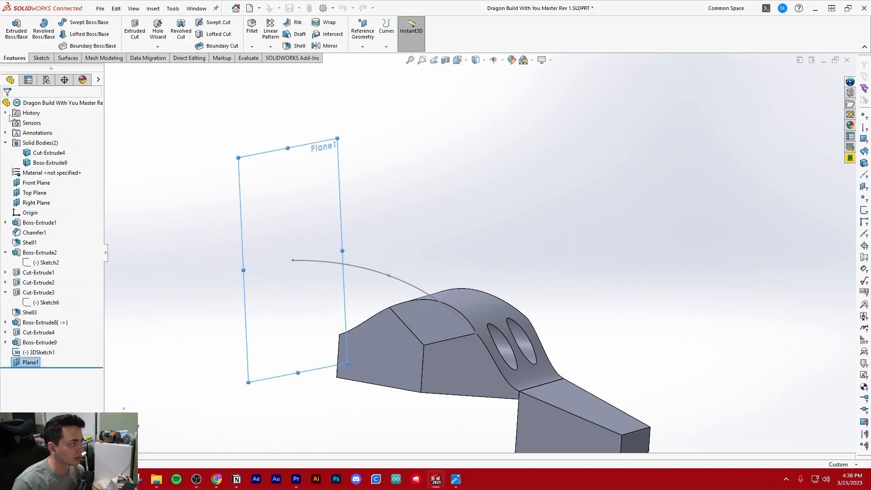
Start a 2D sketch on Plane1 at the outer end of the horn spline.
left_click(41, 58)
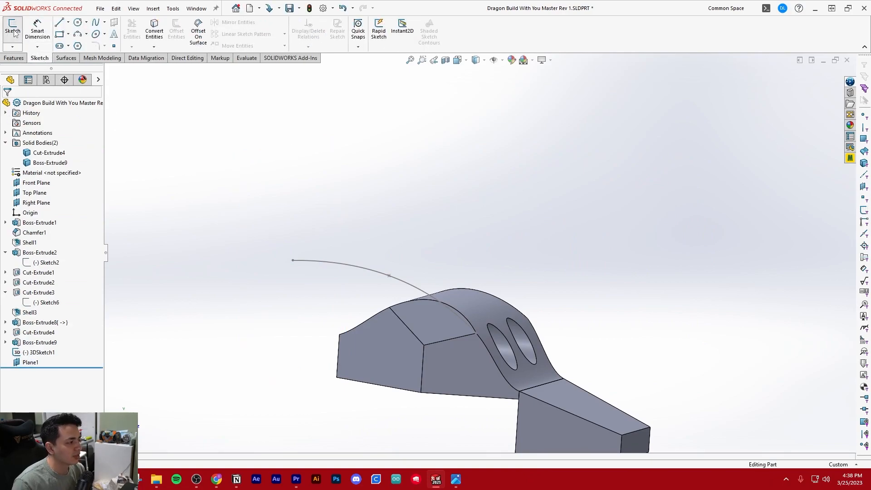
left_click(13, 29)
left_click(108, 71)
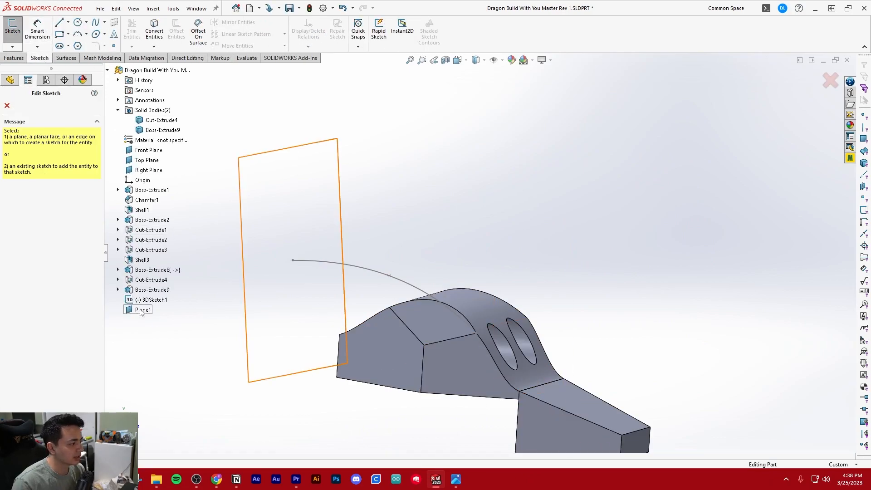
left_click(134, 330)
scroll(323, 224, "up", 6)
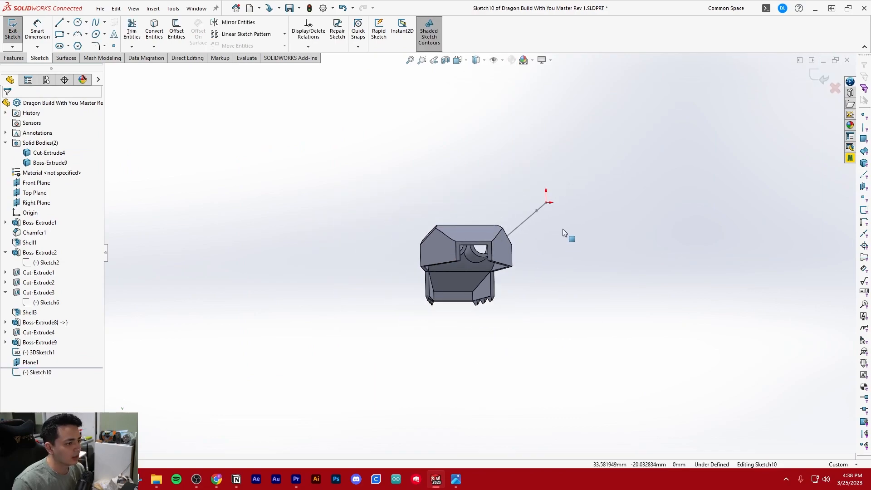
scroll(563, 229, "down", 5)
scroll(412, 254, "up", 1)
mouse_move(412, 254)
middle_mouse_down()
mouse_move(318, 251)
mouse_move(393, 250)
middle_mouse_up()
scroll(397, 236, "down", 3)
scroll(399, 234, "down", 2)
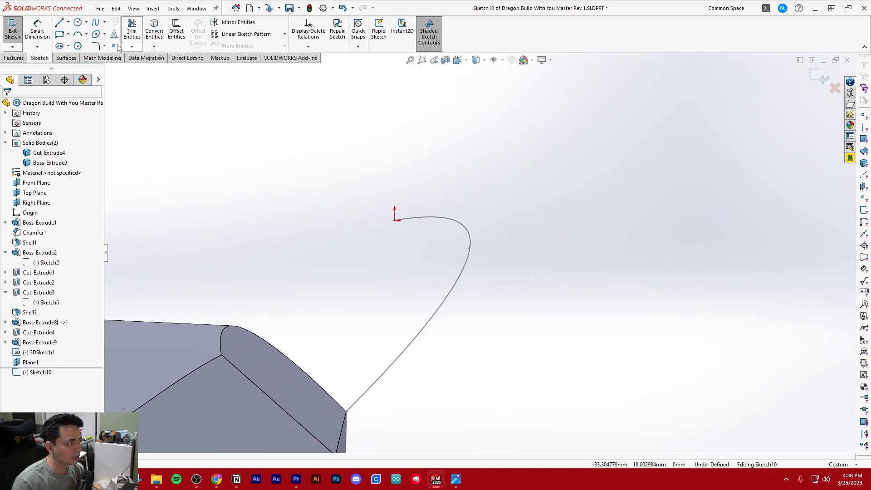
Sketch a center rectangle about 1.2 by 1.3 mm centred on the spline's end point and exit the sketch.
left_click(68, 35)
left_click(69, 34)
left_click(69, 35)
left_click(89, 57)
scroll(385, 220, "down", 2)
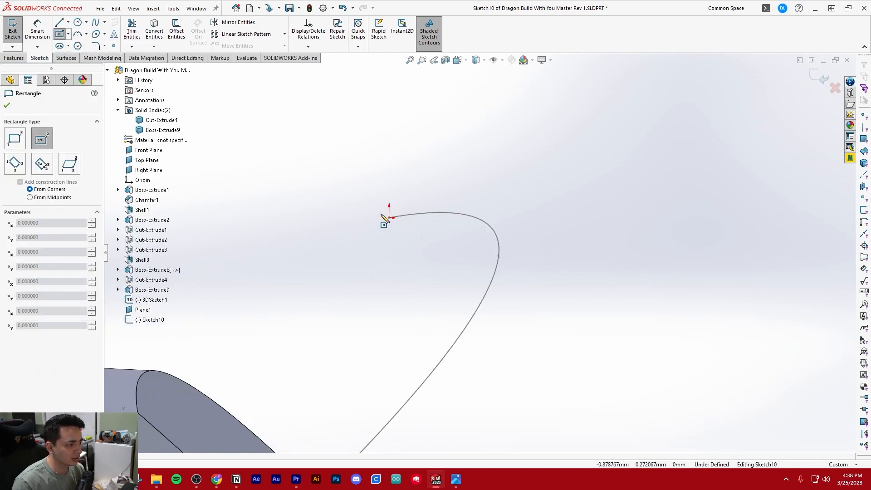
left_click(390, 218)
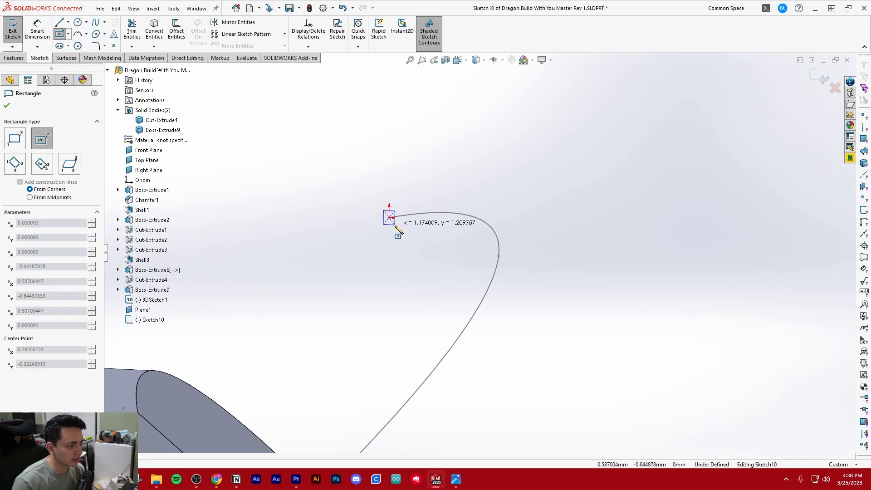
left_click(395, 225)
left_click(816, 77)
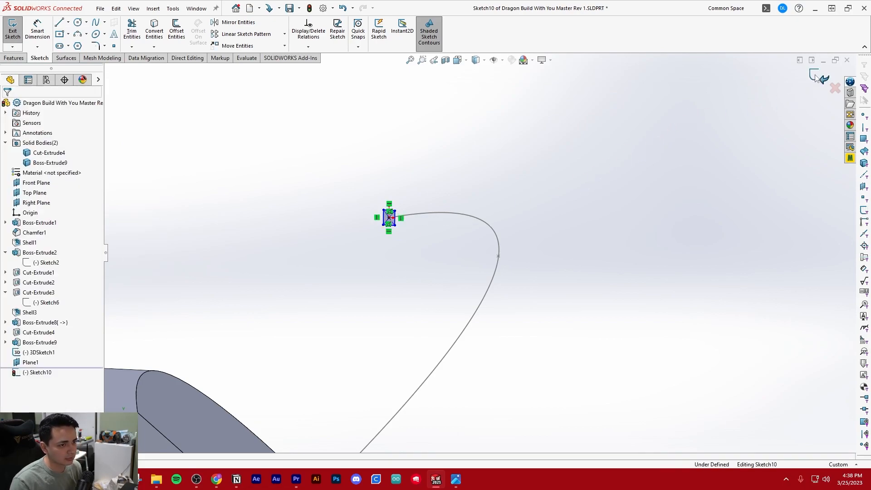
Start a lofted boss with the round-topped upper side face of the head as the first profile.
scroll(451, 220, "up", 5)
left_click(561, 226)
scroll(529, 264, "up", 4)
middle_click_drag(512, 289, 383, 316)
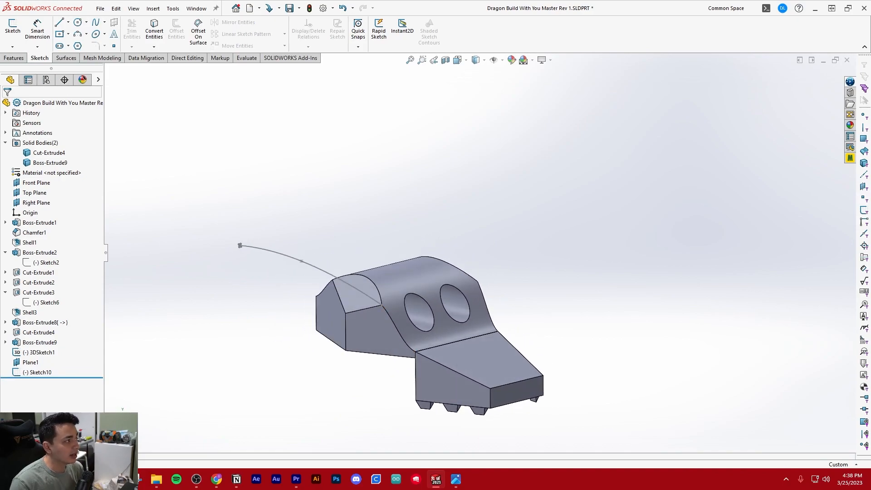
left_click(26, 58)
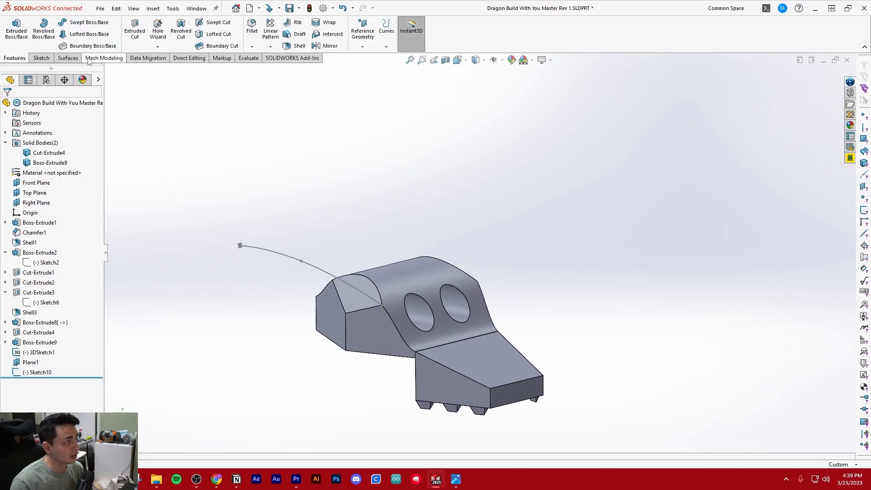
left_click(73, 34)
scroll(384, 338, "down", 3)
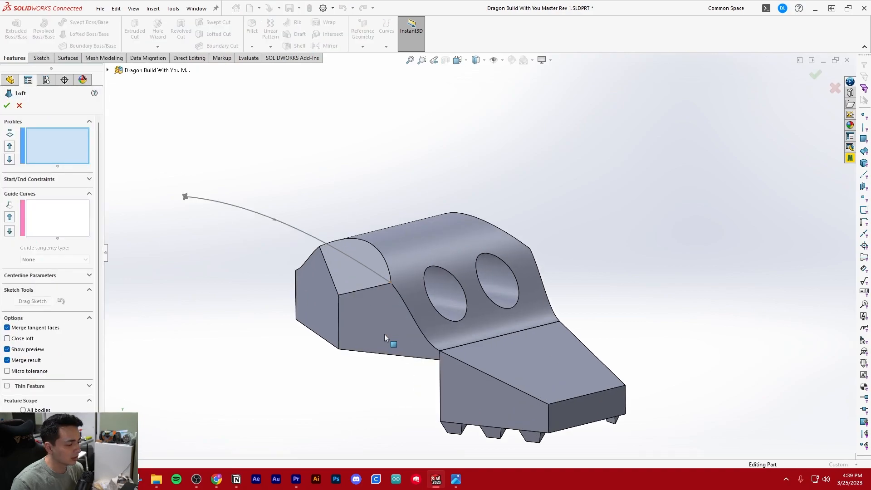
scroll(366, 307, "up", 2)
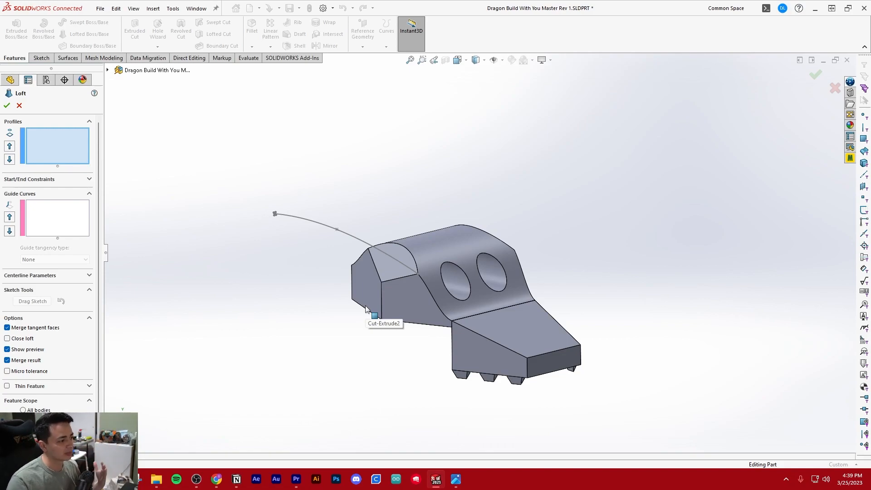
scroll(418, 278, "down", 2)
mouse_move(392, 298)
middle_mouse_down()
mouse_move(364, 260)
mouse_move(401, 316)
mouse_move(340, 253)
mouse_move(389, 313)
middle_mouse_up()
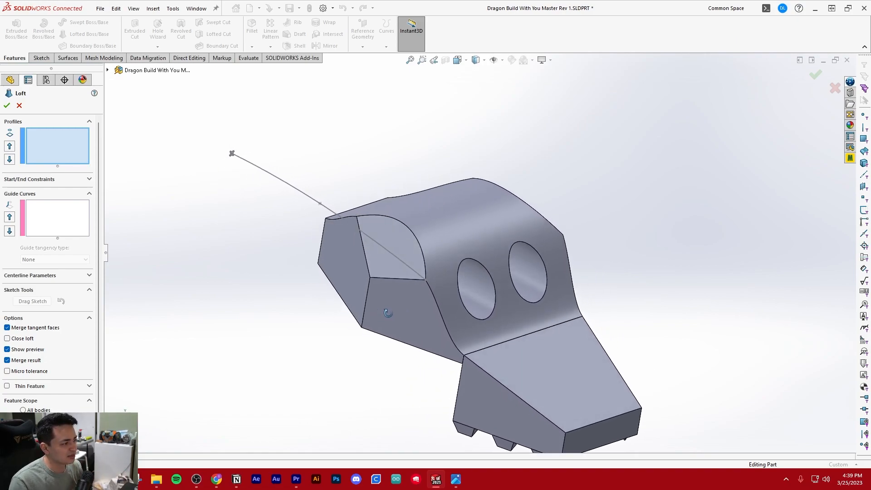
left_click(394, 234)
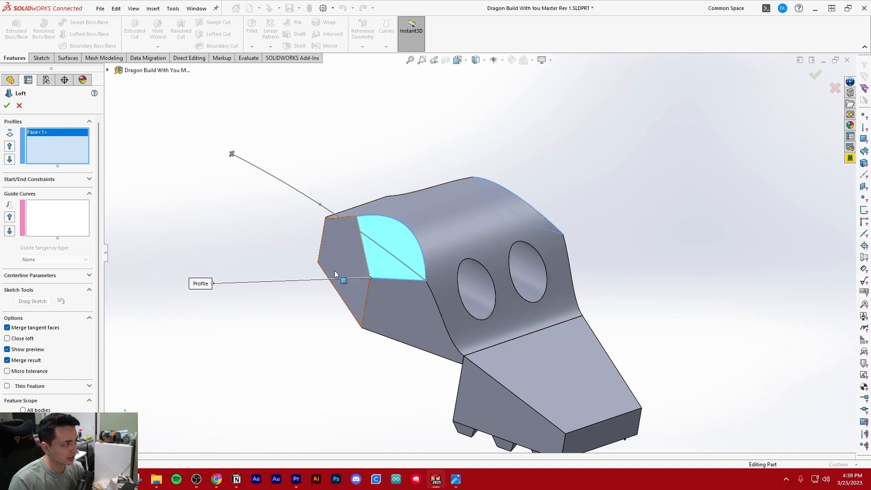
Add the small rectangle sketch at the spline's tip as the loft's second profile.
scroll(327, 163, "down", 5)
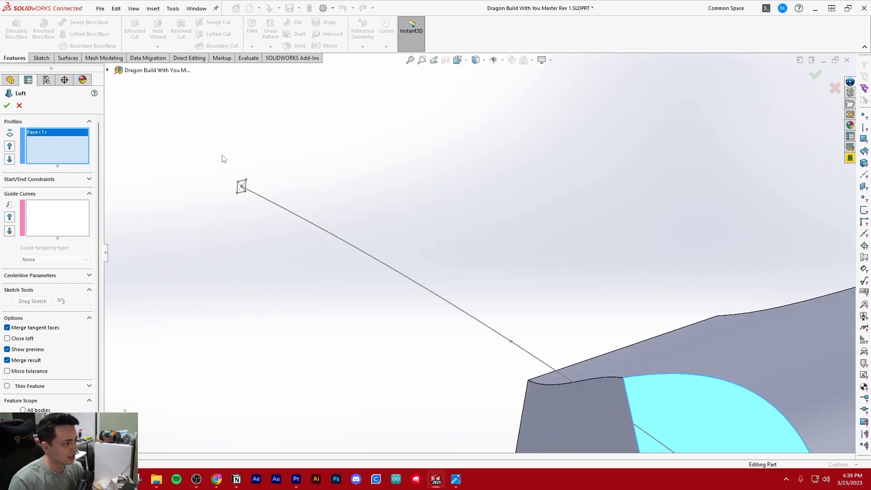
left_click(267, 196)
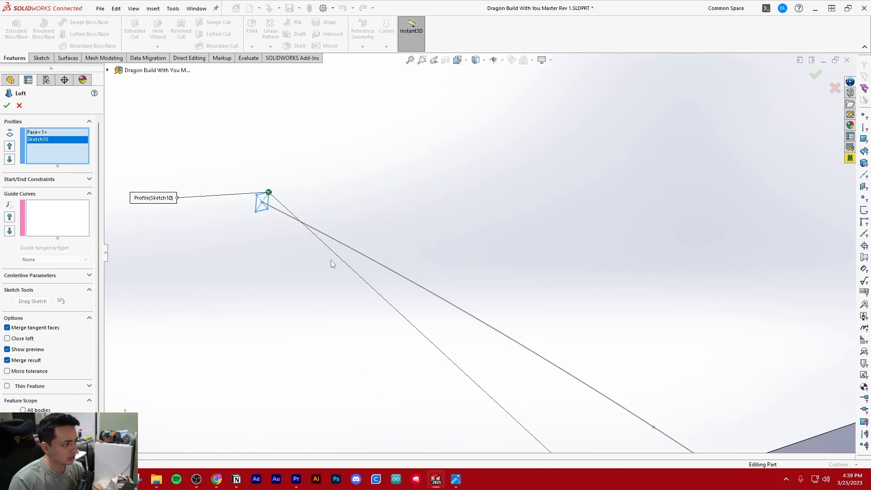
scroll(338, 260, "up", 3)
scroll(522, 279, "up", 2)
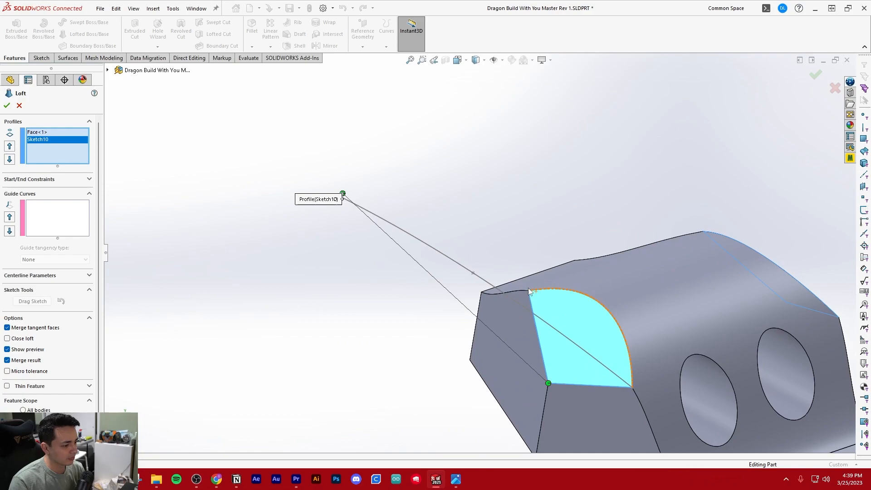
scroll(547, 295, "down", 1)
Add the 3D-sketch spline as the loft's guide curve.
left_click(55, 228)
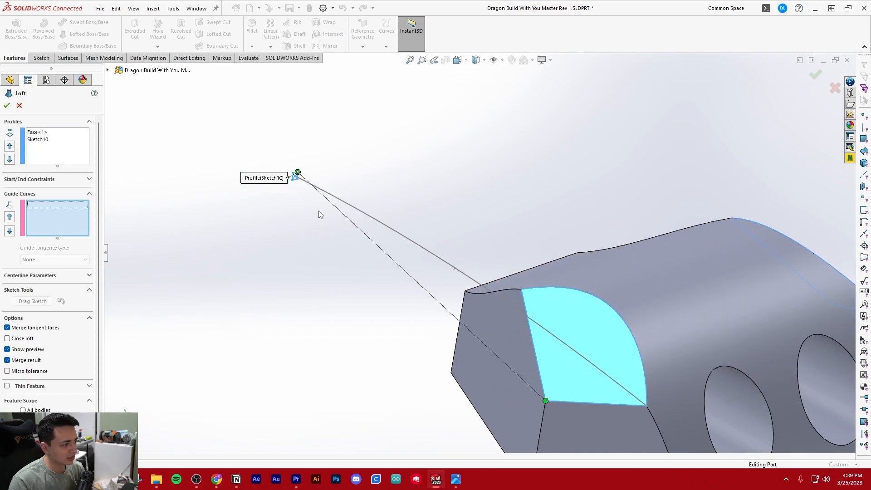
left_click(352, 209)
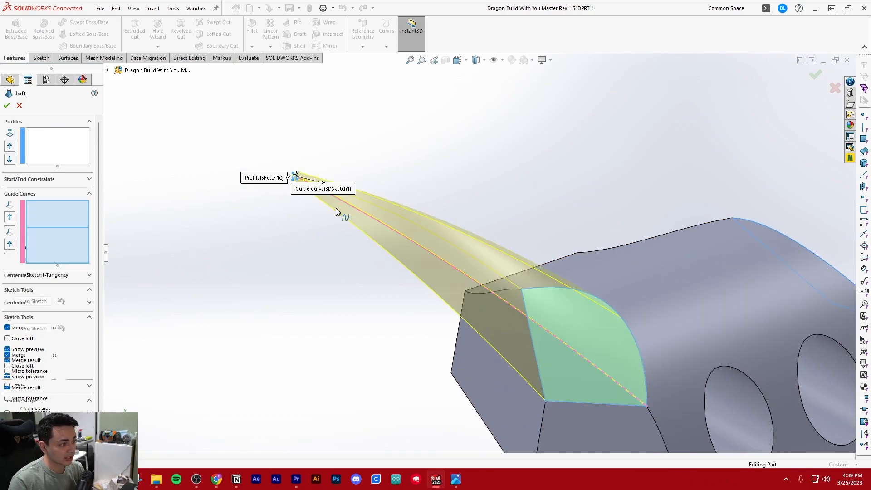
mouse_move(393, 266)
middle_mouse_down()
mouse_move(414, 266)
mouse_move(387, 247)
mouse_move(420, 271)
mouse_move(320, 265)
middle_mouse_up()
Clear the 3D-sketch spline from the loft's guide curves, keeping the side face and tip rectangle as profiles.
left_click(61, 150)
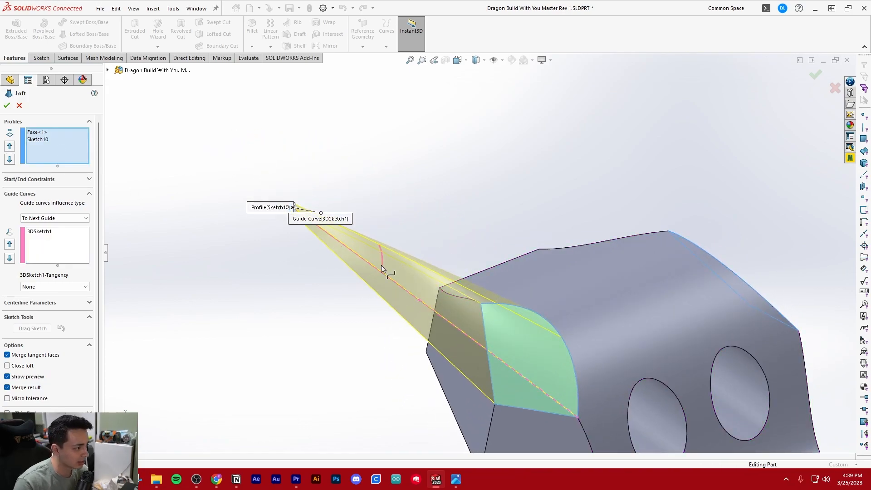
scroll(382, 266, "down", 4)
right_click(73, 232)
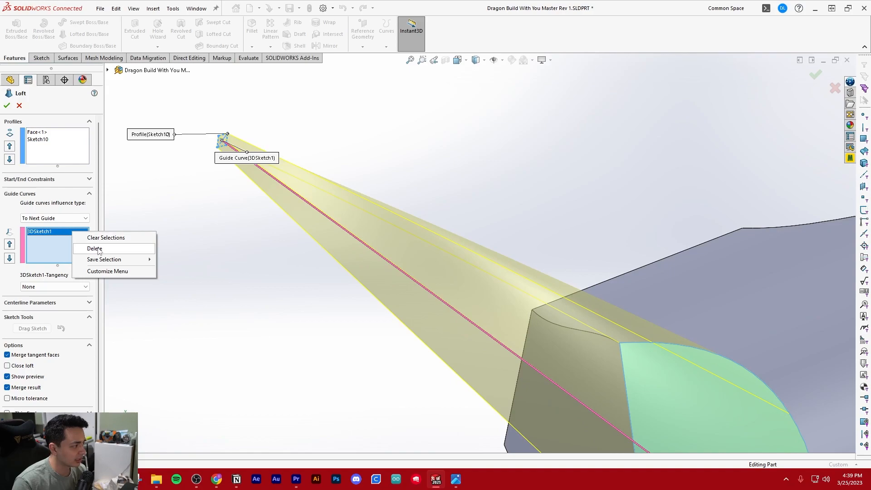
left_click(109, 236)
scroll(307, 275, "up", 3)
mouse_move(526, 305)
middle_mouse_down()
mouse_move(472, 259)
mouse_move(470, 271)
mouse_move(532, 284)
mouse_move(524, 293)
middle_mouse_up()
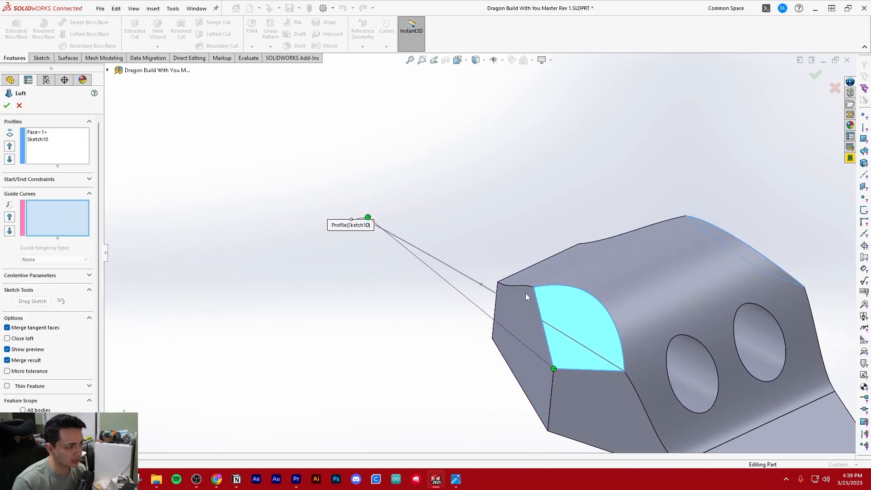
Examine how the loft connector runs from the side face to the tip rectangle compared with the spline.
scroll(534, 284, "up", 3)
scroll(537, 284, "down", 7)
scroll(286, 233, "up", 1)
scroll(287, 236, "up", 5)
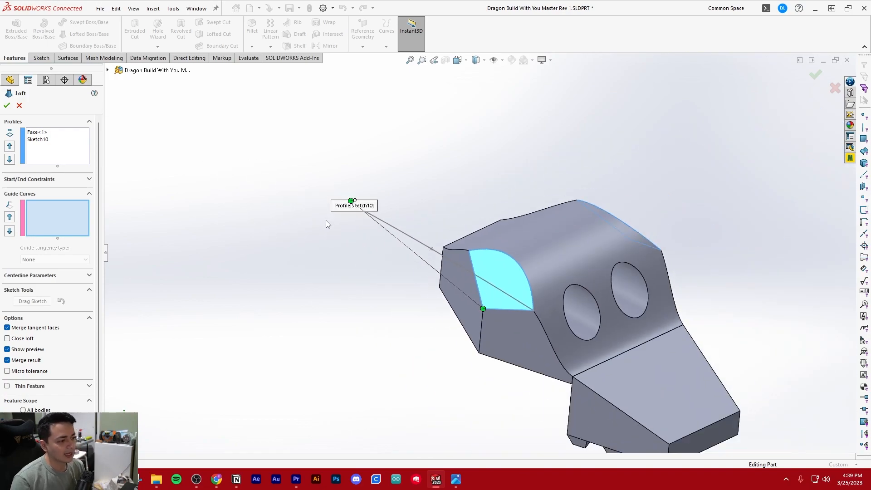
scroll(492, 240, "down", 2)
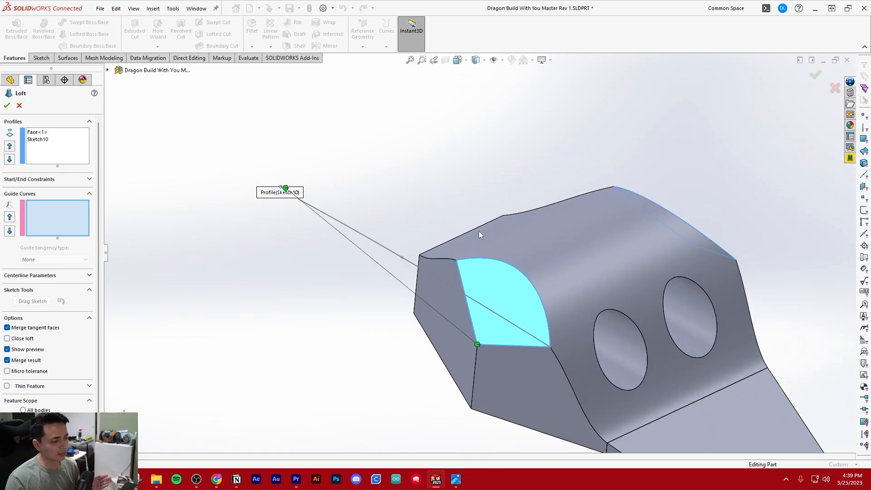
scroll(538, 278, "down", 2)
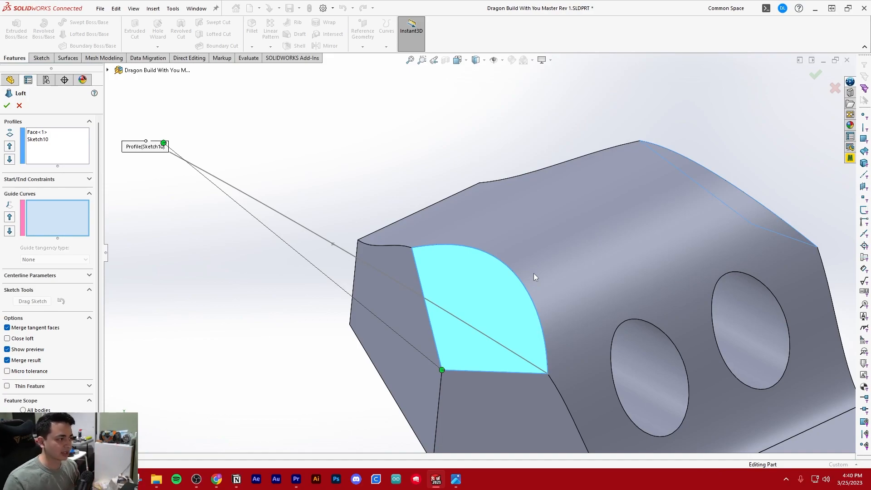
scroll(524, 272, "up", 2)
scroll(524, 270, "down", 2)
scroll(475, 265, "up", 2)
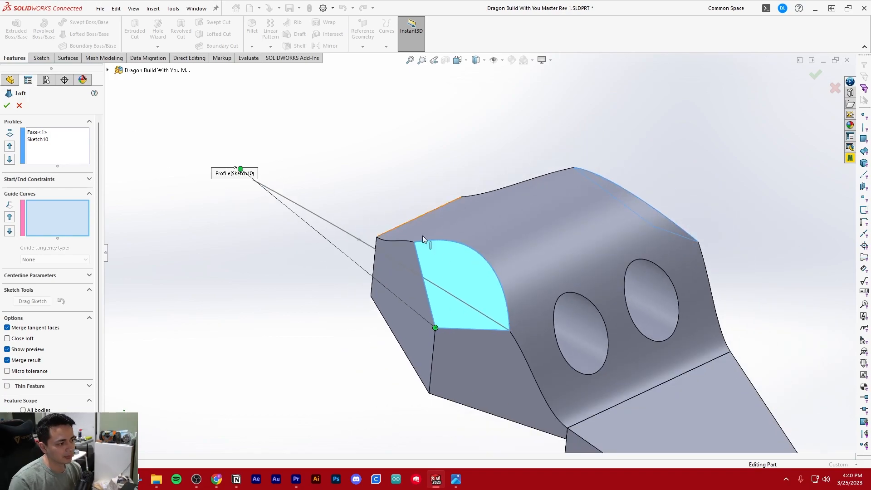
scroll(448, 260, "down", 1)
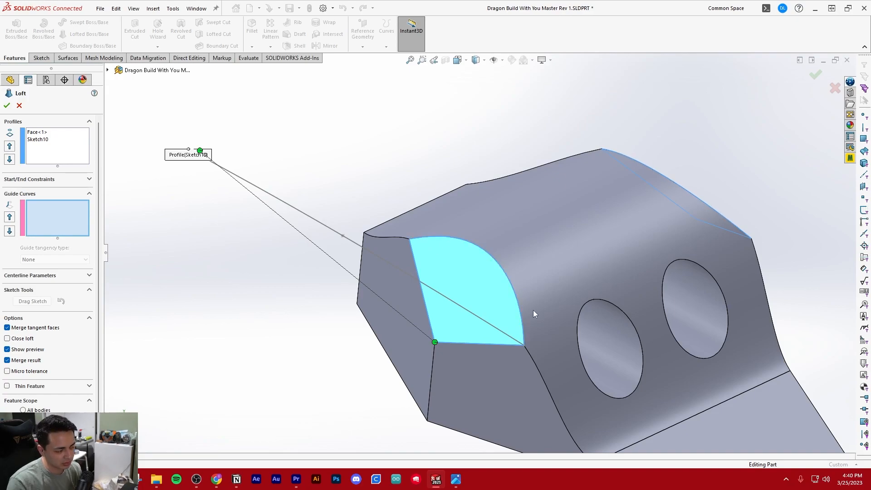
scroll(504, 267, "up", 2)
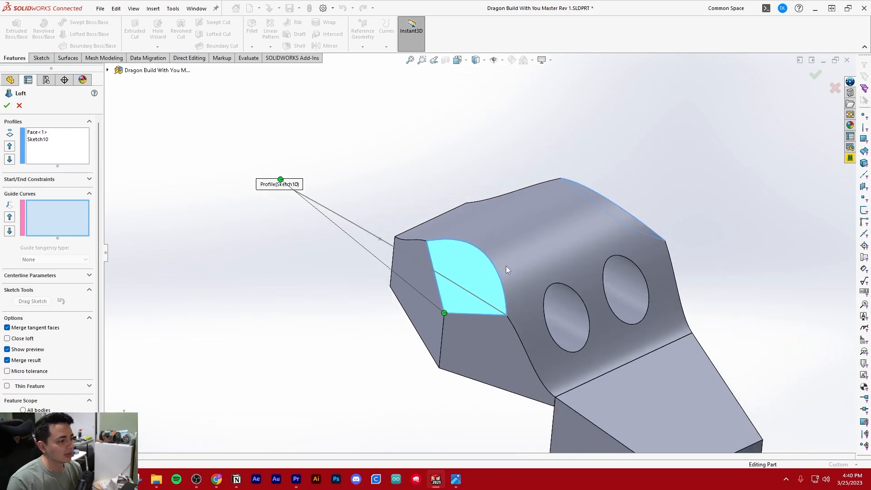
scroll(318, 188, "down", 4)
scroll(428, 224, "up", 2)
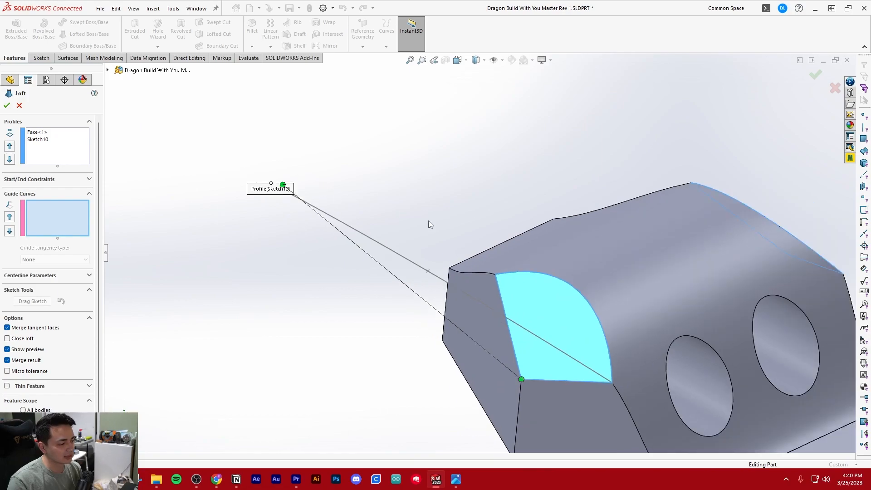
scroll(456, 225, "down", 5)
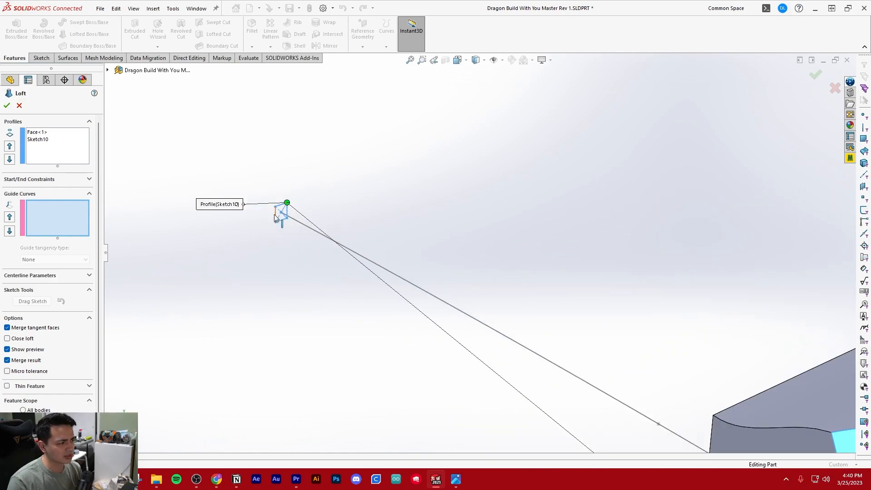
scroll(278, 219, "up", 4)
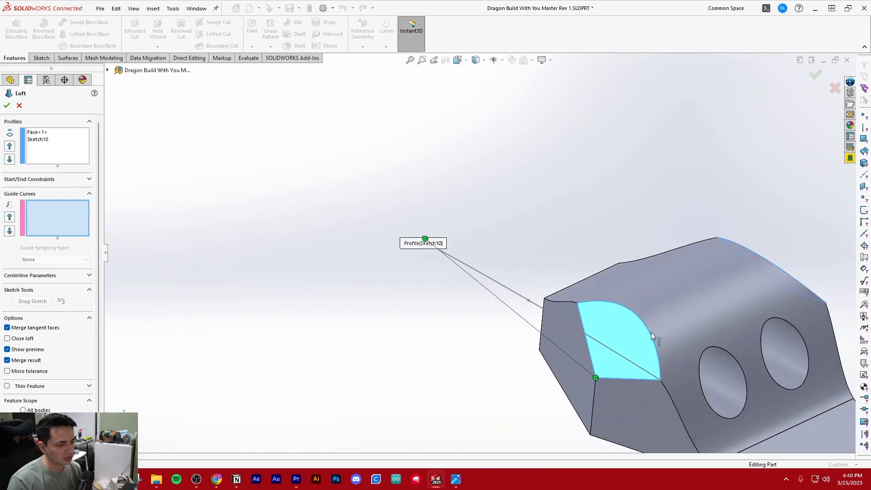
scroll(667, 344, "down", 2)
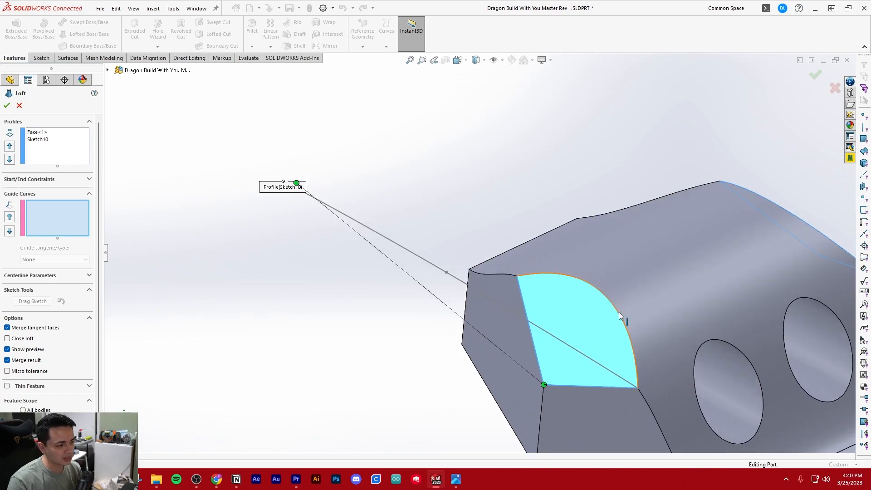
scroll(611, 318, "down", 2)
scroll(336, 221, "up", 2)
middle_click_drag(359, 225, 332, 229)
scroll(277, 193, "down", 2)
scroll(282, 239, "up", 1)
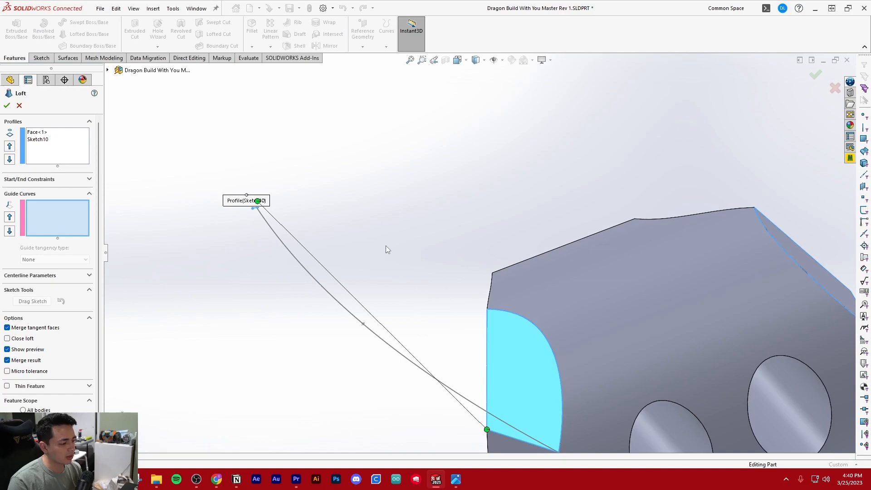
middle_click_drag(381, 335, 412, 323)
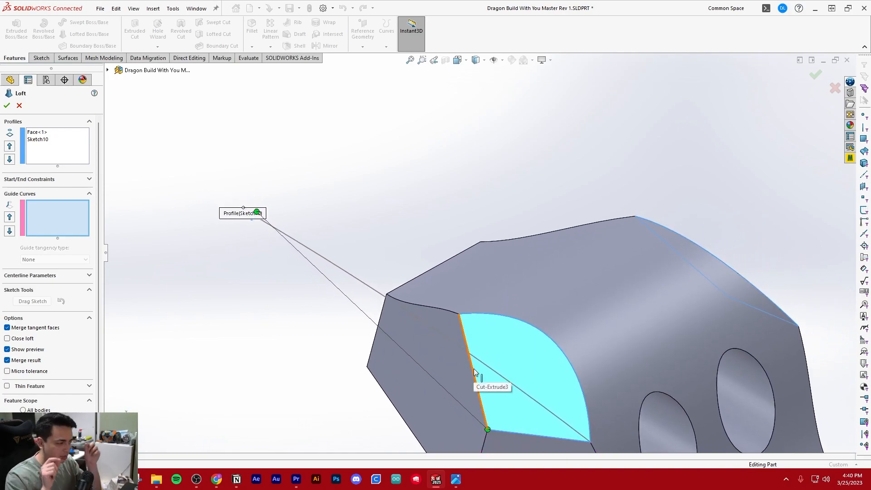
Move the loft connector's end at the horn tip to a lower corner of the small rectangle.
mouse_move(475, 372)
middle_mouse_down()
mouse_move(412, 296)
mouse_move(169, 174)
middle_mouse_up()
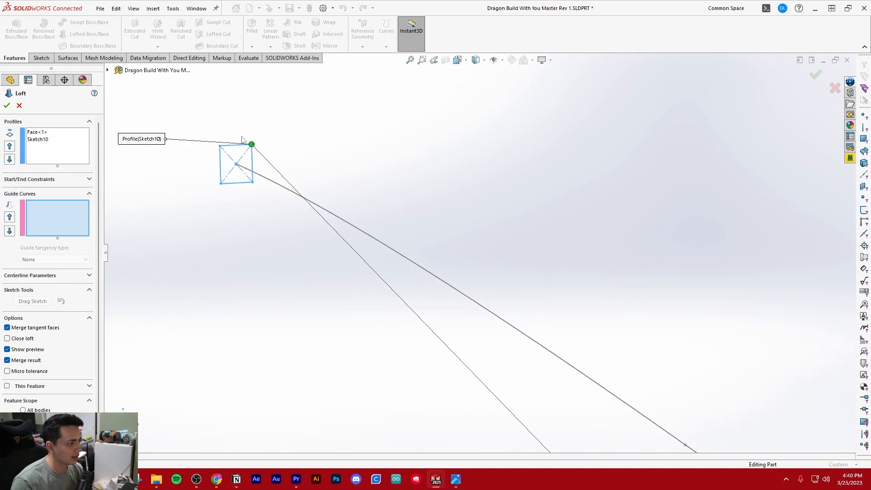
left_click_drag(252, 148, 252, 182)
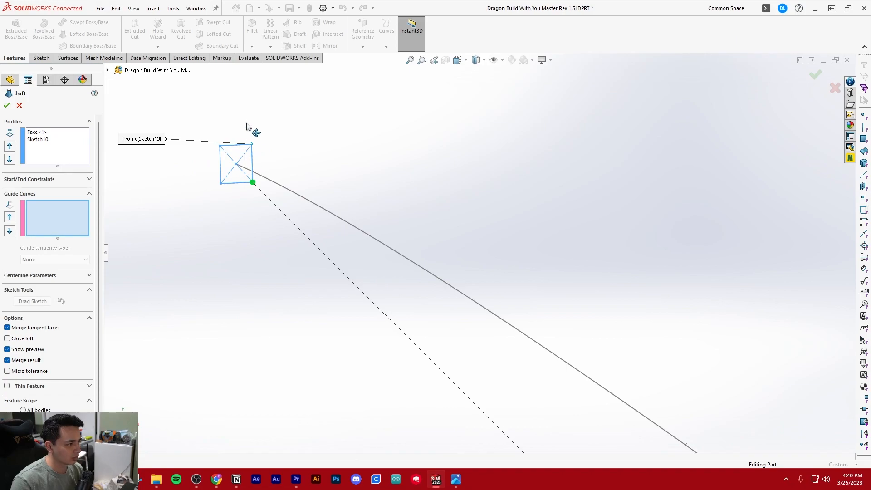
middle_click_drag(240, 189, 548, 353)
scroll(500, 266, "up", 3)
middle_click_drag(506, 232, 547, 259)
scroll(521, 205, "down", 3)
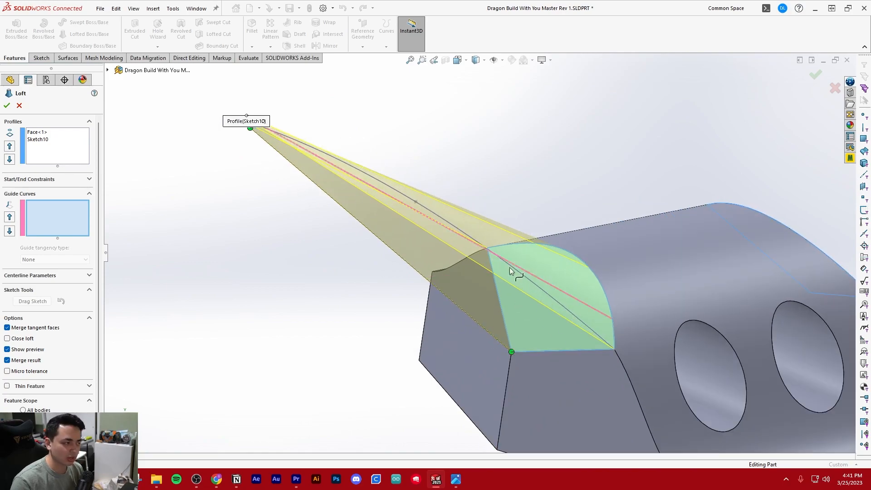
Add the 3D-sketch spline back as the loft's guide curve and accept the horn loft.
scroll(532, 268, "down", 1)
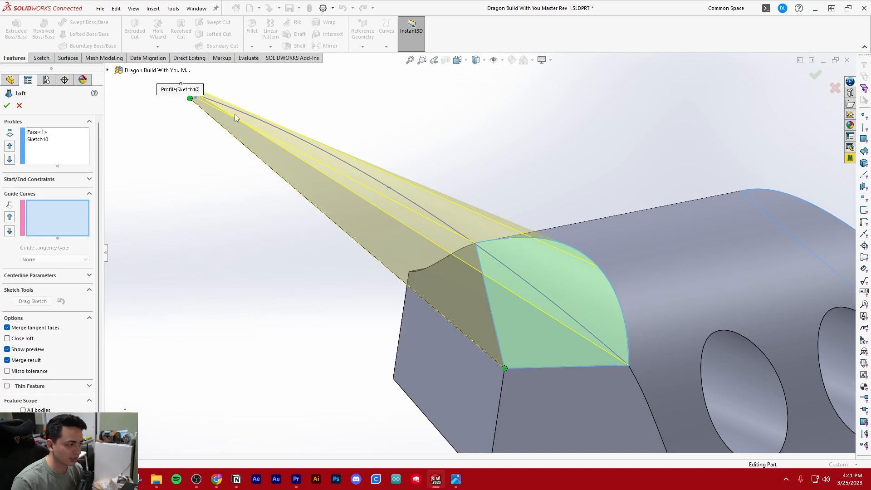
scroll(235, 116, "down", 4)
scroll(286, 176, "up", 2)
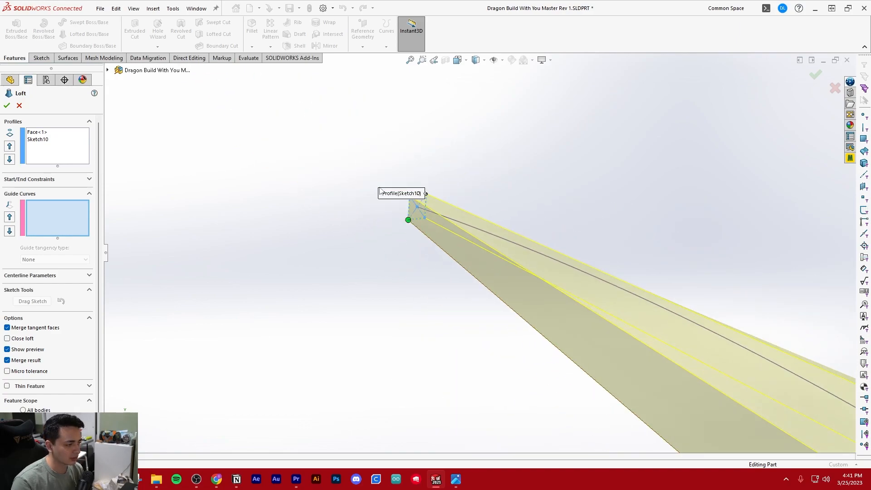
scroll(416, 219, "up", 3)
scroll(521, 263, "down", 2)
middle_click_drag(521, 262, 469, 301)
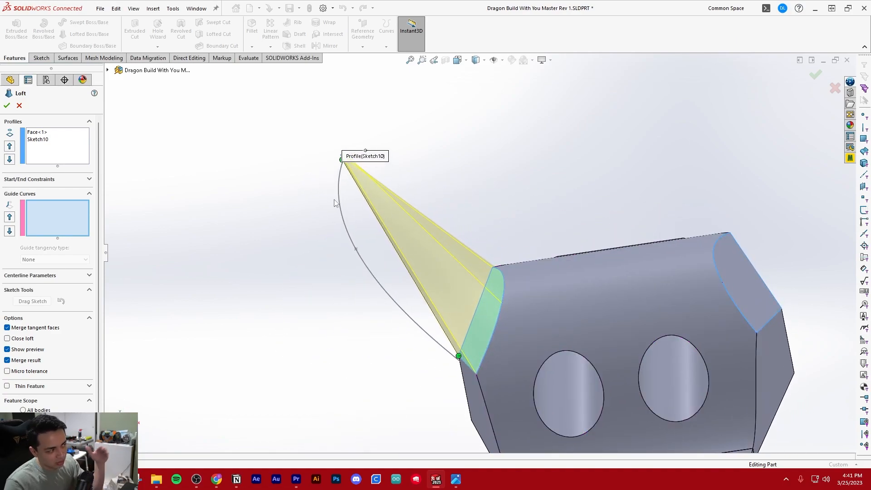
left_click(80, 221)
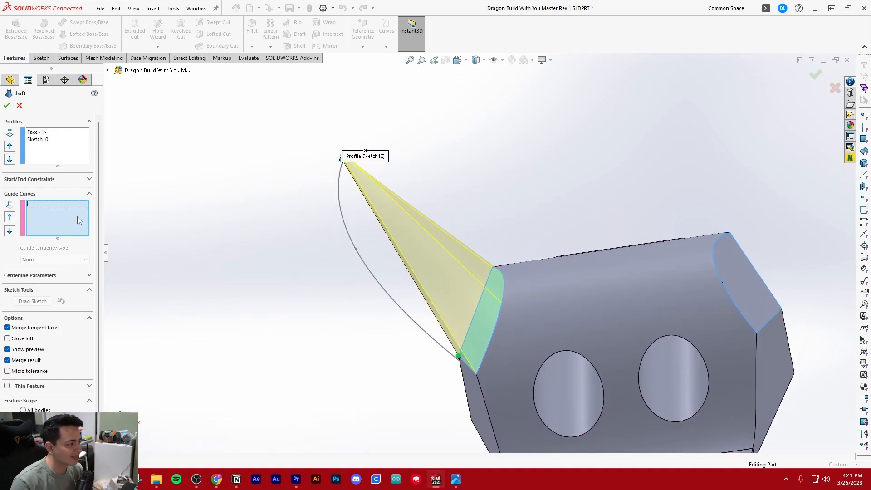
left_click(342, 214)
middle_click_drag(396, 282, 465, 304)
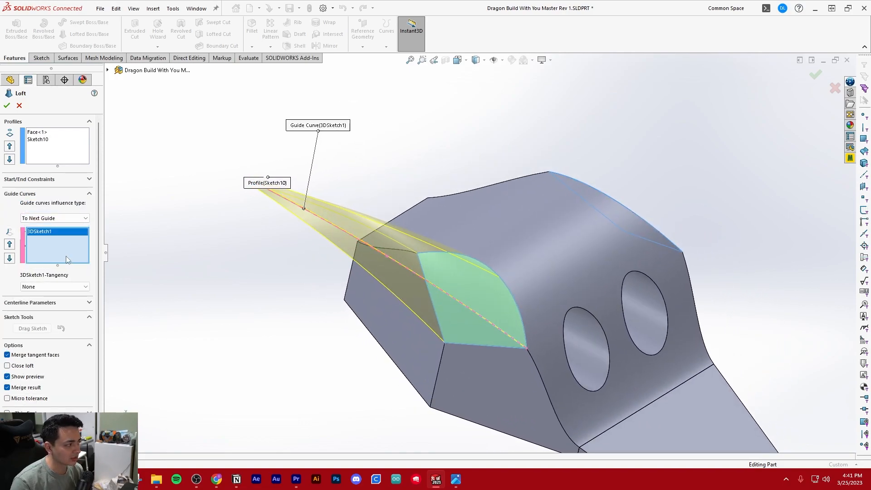
left_click(7, 105)
middle_click_drag(227, 296, 402, 279)
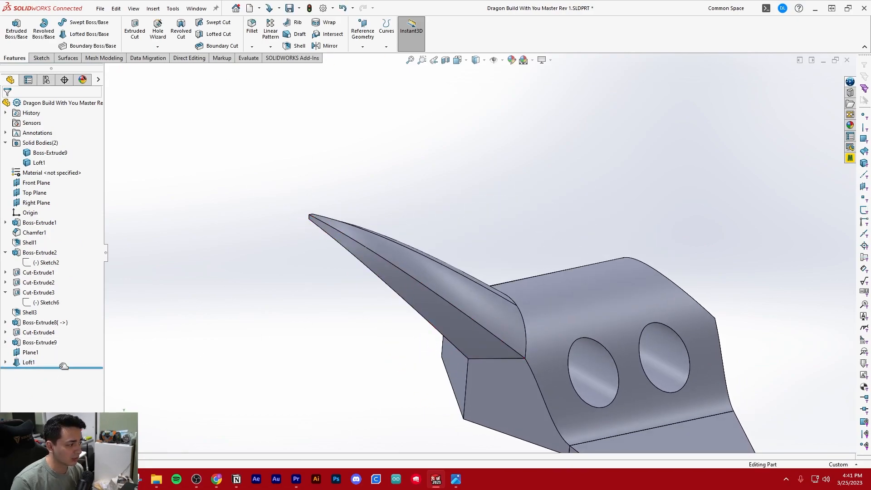
Open the 3D sketch used as the horn loft's guide curve for editing.
left_click(7, 362)
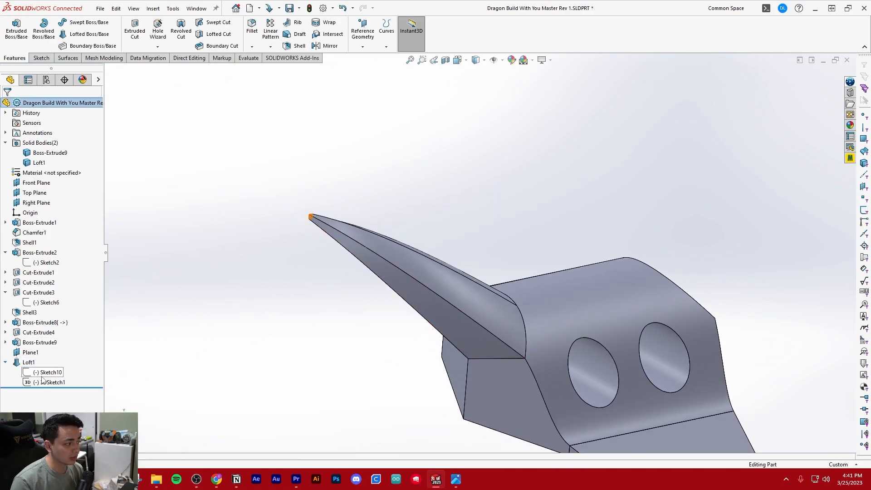
left_click(43, 373)
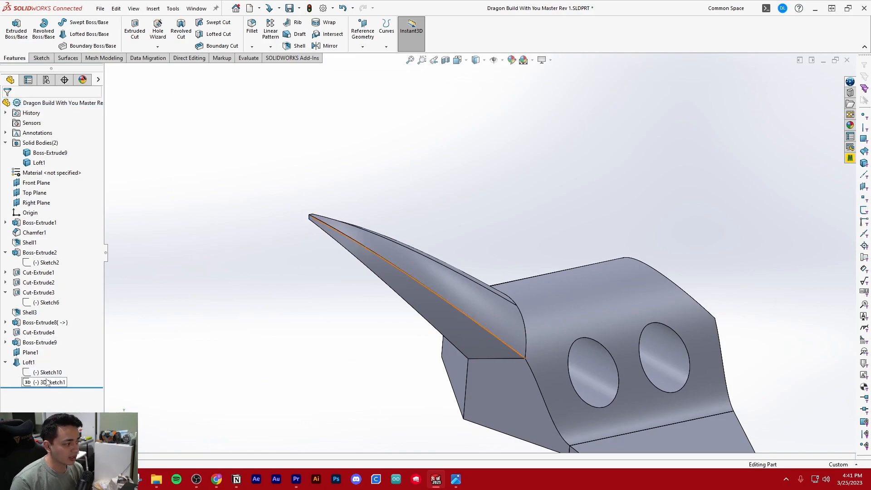
left_click(47, 383)
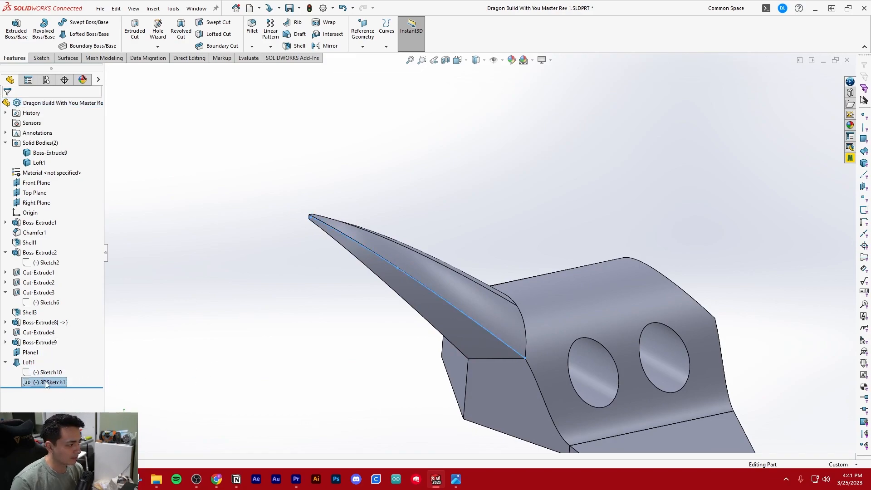
right_click(45, 383)
left_click(54, 305)
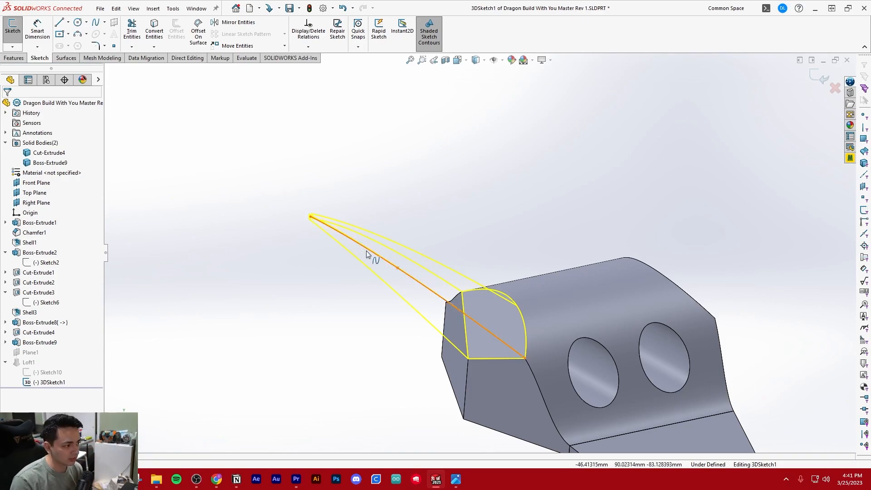
Examine where the spline meets the head's face corner and the horn tip, and exit the 3D sketch.
scroll(524, 355, "down", 5)
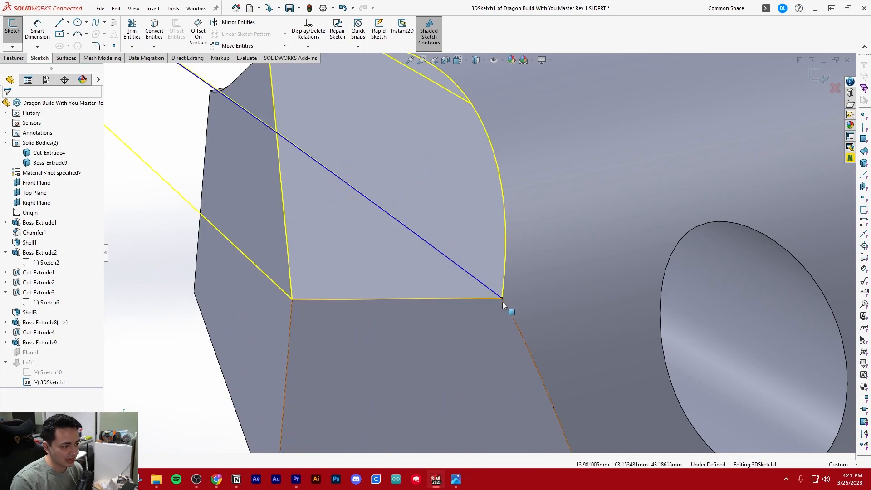
scroll(508, 313, "up", 6)
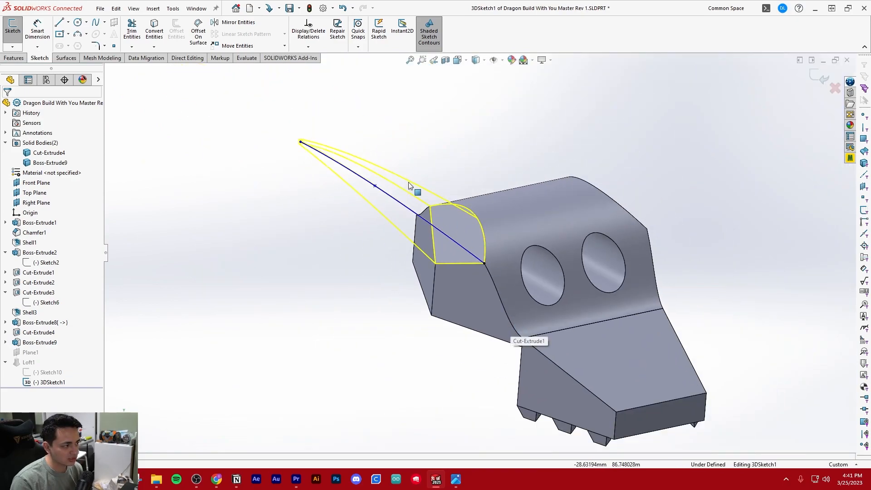
scroll(321, 147, "down", 5)
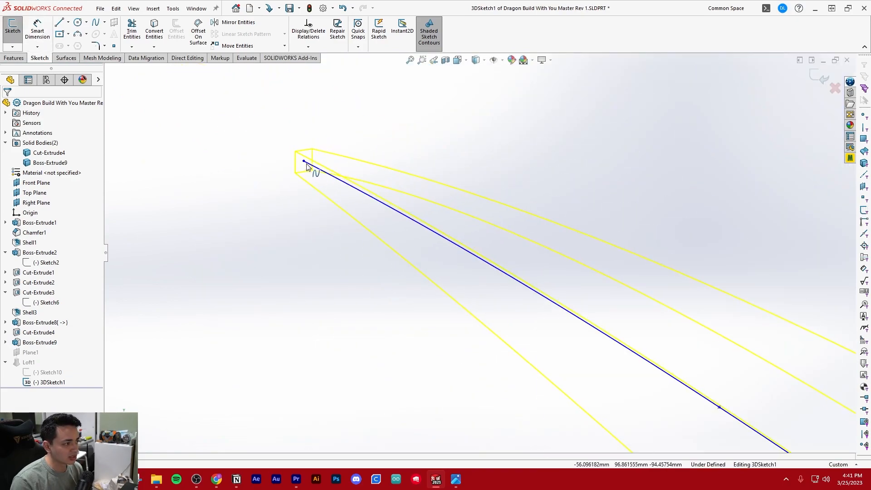
scroll(331, 176, "down", 1)
scroll(353, 192, "up", 5)
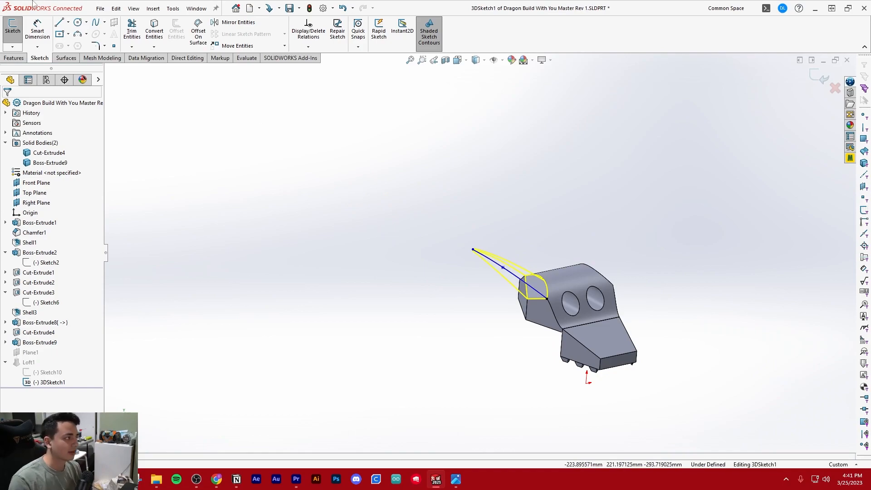
left_click(12, 27)
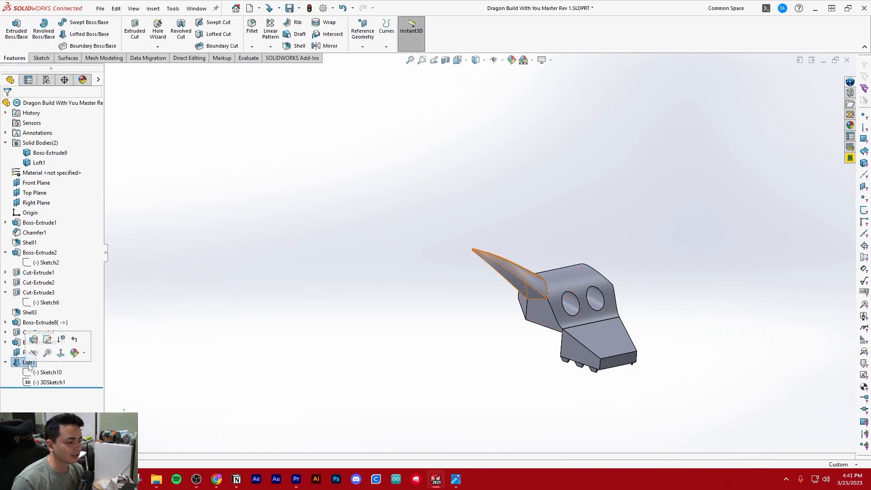
Inspect the lofted horn's curvature from the side and reopen its guide-curve 3D sketch for editing.
scroll(501, 271, "down", 3)
mouse_move(501, 272)
middle_mouse_down()
mouse_move(432, 256)
mouse_move(371, 272)
mouse_move(563, 244)
mouse_move(646, 248)
mouse_move(529, 246)
mouse_move(402, 293)
mouse_move(520, 293)
mouse_move(509, 258)
mouse_move(486, 355)
mouse_move(495, 258)
mouse_move(480, 286)
mouse_move(442, 237)
mouse_move(350, 274)
mouse_move(456, 282)
mouse_move(448, 261)
mouse_move(443, 270)
mouse_move(254, 300)
middle_mouse_up()
scroll(442, 272, "down", 2)
scroll(436, 281, "up", 1)
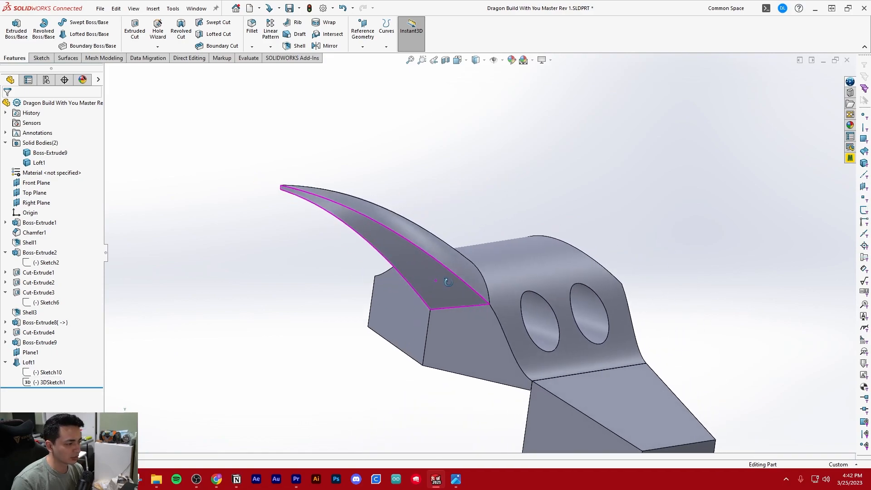
left_click(50, 382)
left_click(59, 354)
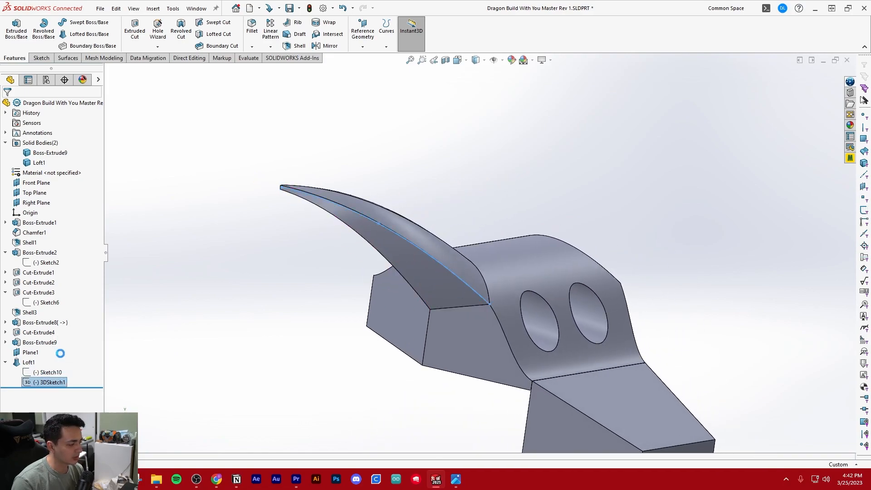
Reposition the middle point of the horn's guide spline in the 3D sketch using the sketcher triad.
mouse_move(372, 257)
middle_mouse_down()
mouse_move(353, 247)
mouse_move(324, 276)
middle_mouse_up()
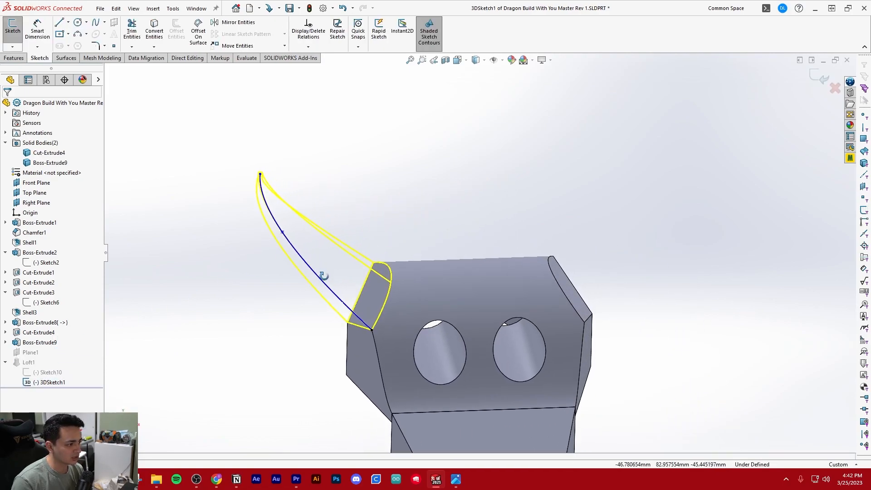
right_click(283, 231)
left_click(321, 329)
middle_click_drag(321, 329, 306, 245)
left_click_drag(292, 187, 285, 215)
left_click_drag(323, 260, 350, 260)
Reposition the guide spline's horn-tip endpoint with the sketcher triad and exit the 3D sketch.
right_click(254, 200)
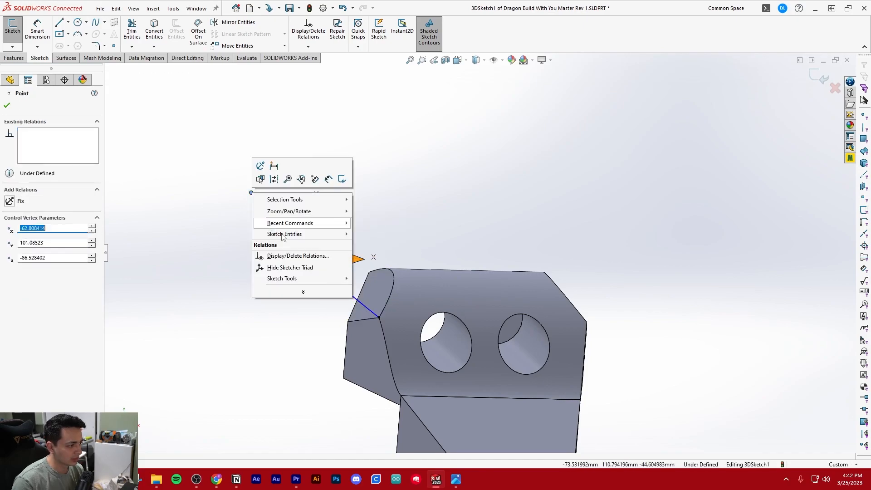
left_click(287, 252)
right_click(253, 194)
left_click(292, 265)
mouse_move(307, 261)
middle_mouse_down()
mouse_move(308, 239)
mouse_move(271, 217)
middle_mouse_up()
left_click_drag(192, 181, 192, 186)
mouse_move(223, 218)
left_mouse_down()
mouse_move(244, 213)
mouse_move(264, 247)
left_mouse_up()
middle_click_drag(369, 275, 231, 270)
left_click_drag(334, 209, 333, 208)
left_click(11, 47)
left_click(22, 63)
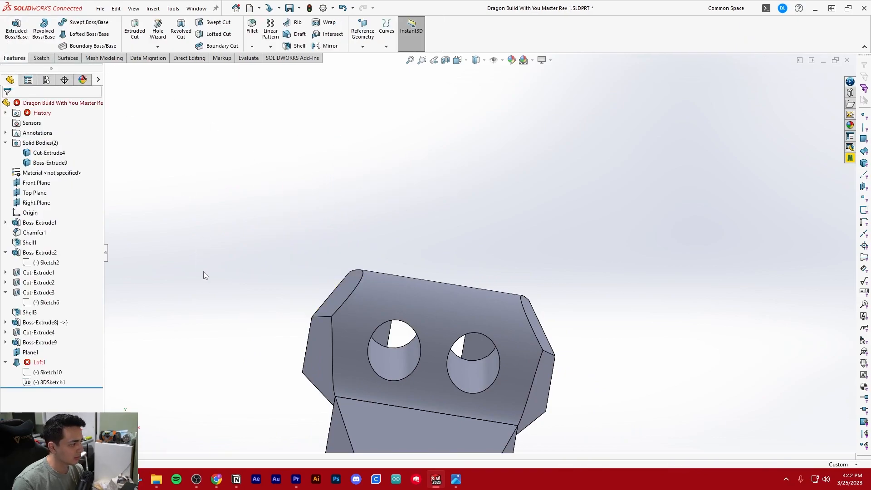
Examine the horn loft's error, its tip plane, and the guide spline's end relative to the tip rectangle.
scroll(325, 252, "up", 3)
middle_click_drag(325, 253, 352, 273)
scroll(417, 282, "down", 3)
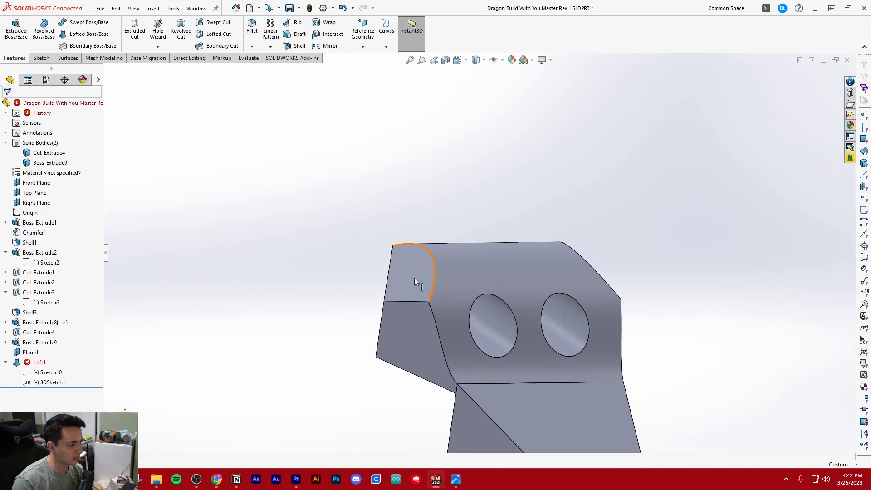
scroll(416, 281, "down", 1)
left_click(36, 362)
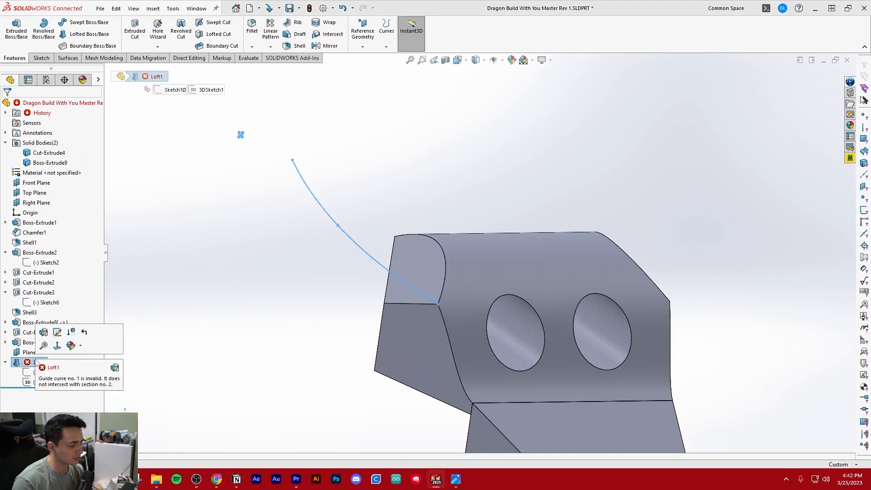
left_click(30, 352)
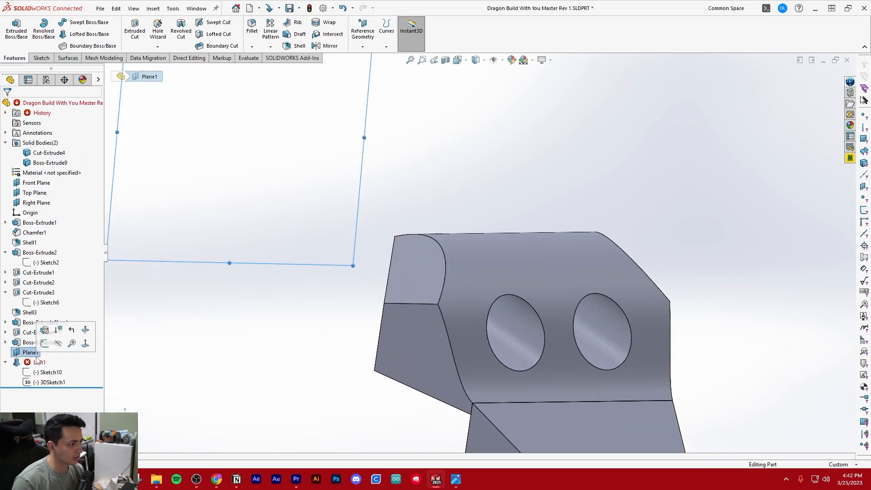
left_click(36, 362)
scroll(437, 189, "up", 2)
scroll(426, 239, "down", 4)
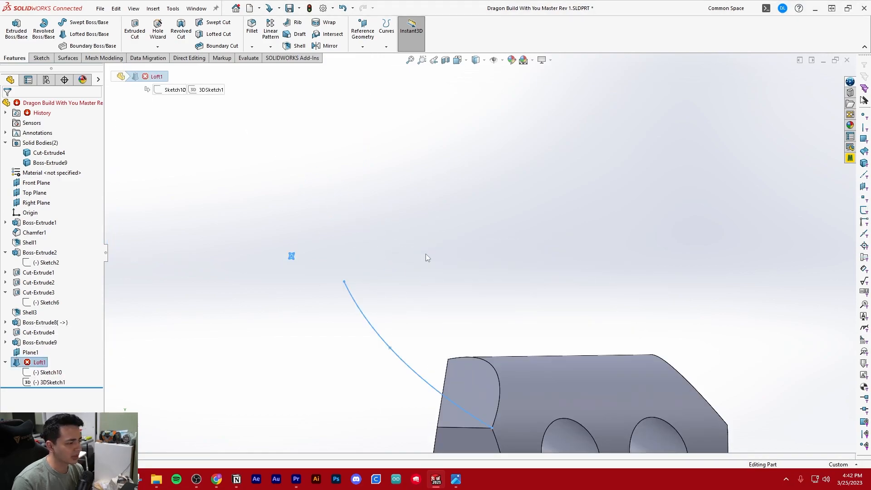
middle_click_drag(341, 277, 326, 309)
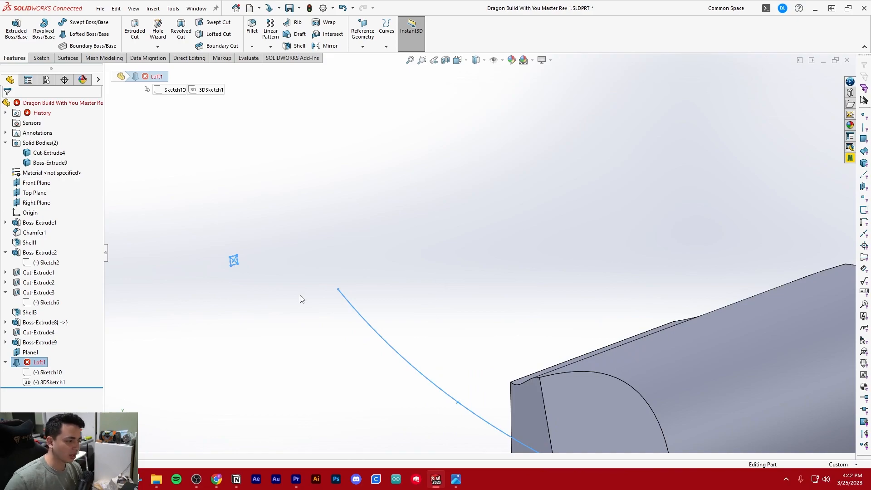
scroll(338, 293, "down", 2)
middle_click_drag(348, 288, 311, 286)
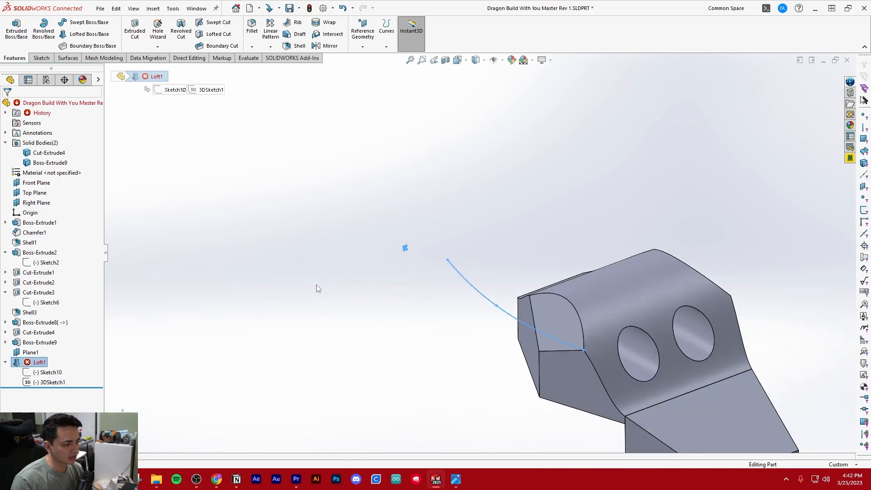
left_click(420, 324)
scroll(595, 301, "down", 2)
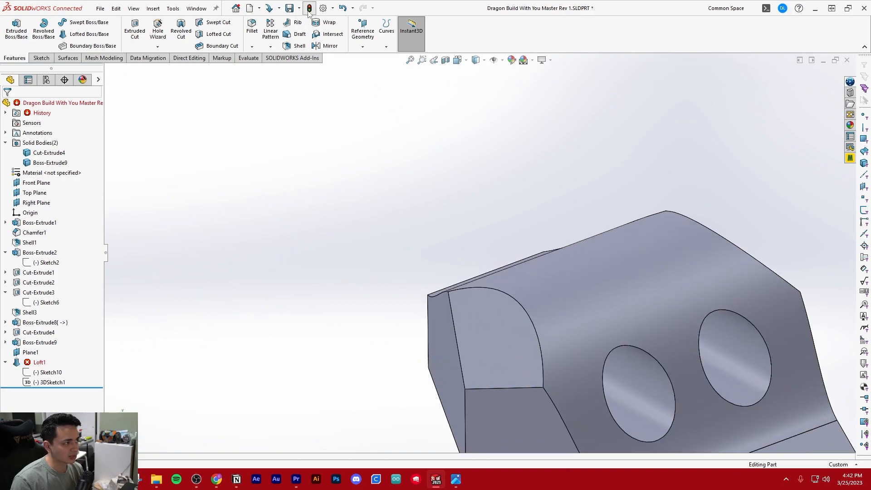
Rebuild the part and re-accept the horn-tip plane's definition, coincident with the spline's endpoint and perpendicular to the spline.
scroll(367, 144, "up", 2)
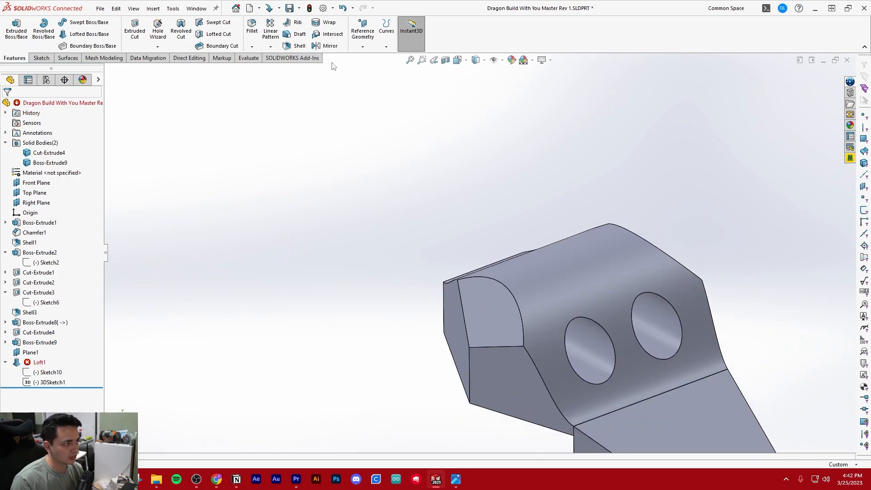
left_click(309, 8)
scroll(457, 205, "down", 1)
scroll(457, 208, "down", 1)
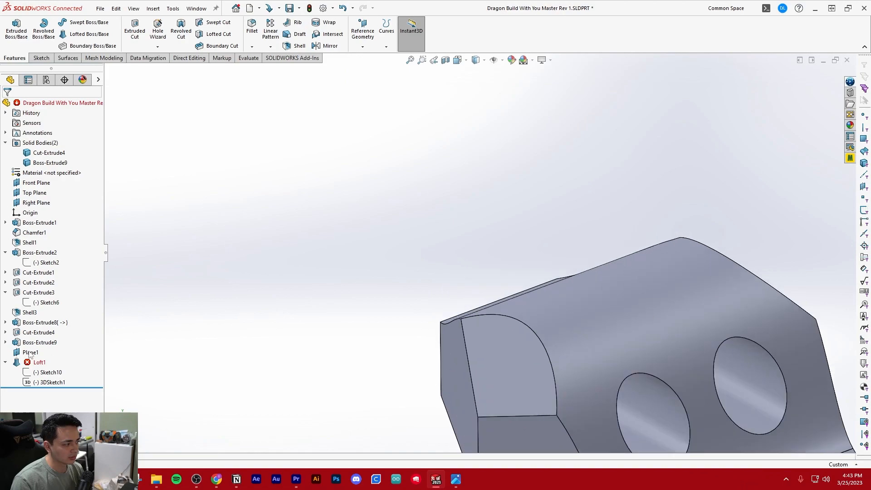
left_click(39, 362)
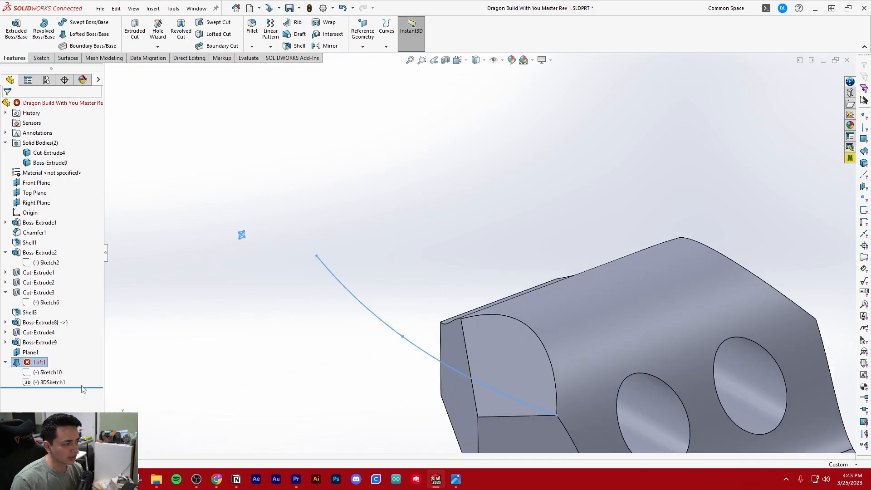
left_click(42, 372)
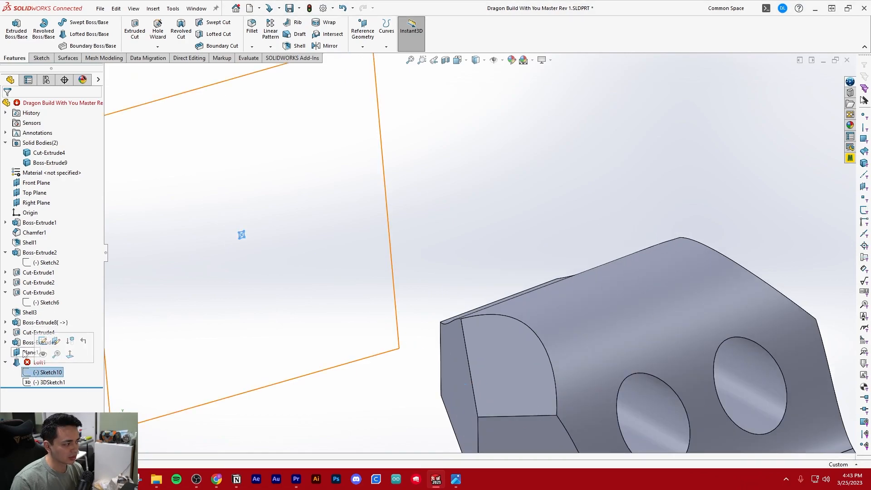
left_click(25, 353)
left_click(29, 328)
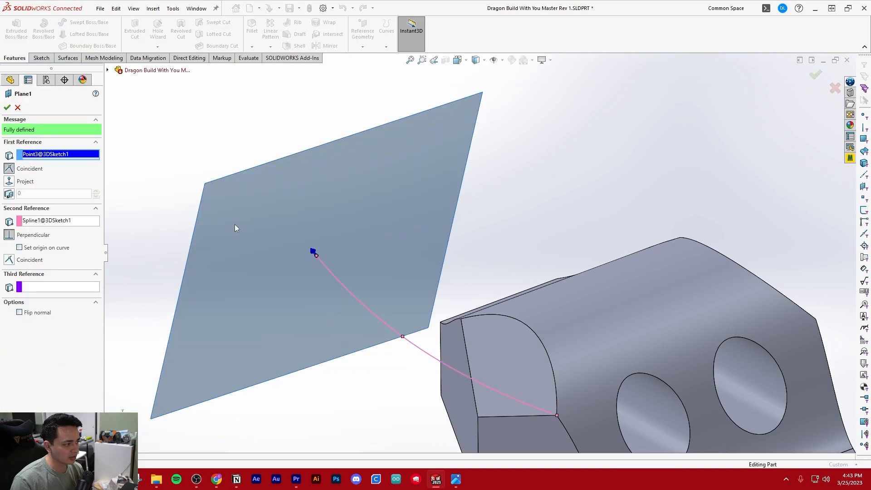
left_click(6, 108)
Inspect the rebuilt horn's curvature, its tip and its junction with the head from several angles.
middle_click_drag(274, 288, 246, 299)
scroll(372, 301, "up", 5)
middle_click_drag(372, 301, 501, 278)
scroll(453, 233, "down", 6)
middle_click_drag(396, 219, 317, 217)
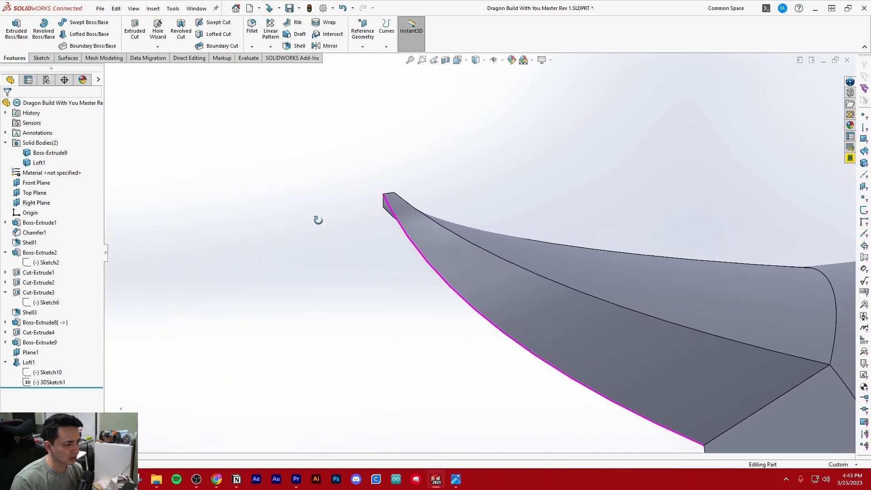
scroll(448, 236, "up", 5)
middle_click_drag(507, 269, 540, 286)
scroll(550, 275, "up", 4)
scroll(550, 275, "down", 4)
left_click(15, 363)
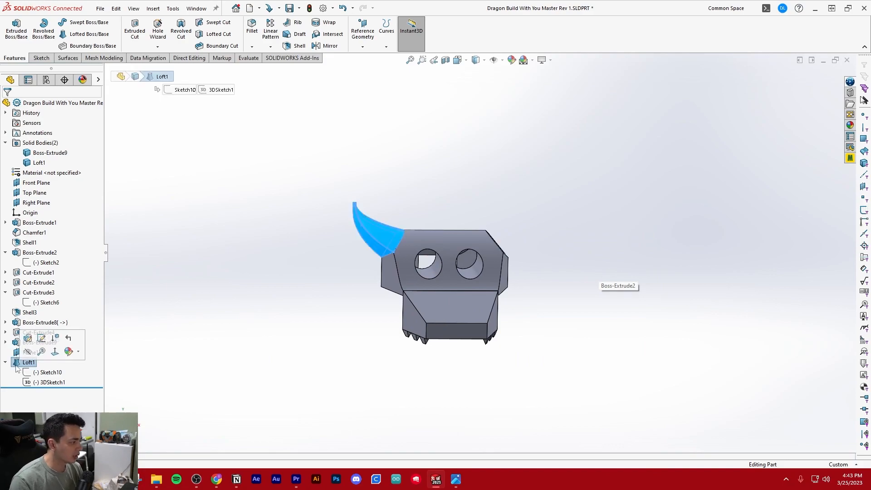
left_click(6, 363)
left_click(327, 46)
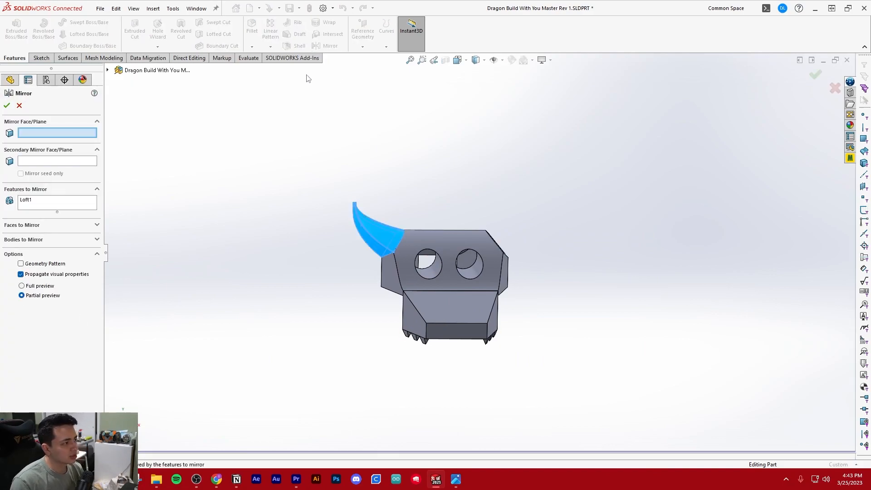
left_click(19, 106)
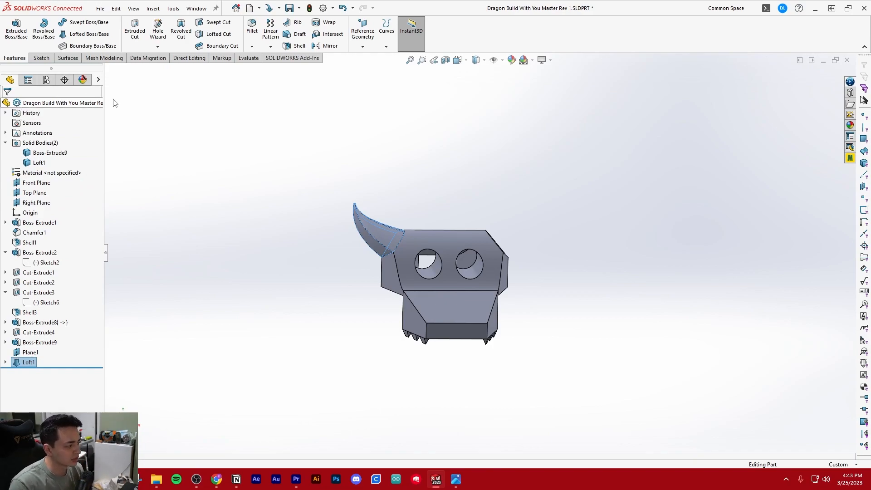
left_click(196, 305)
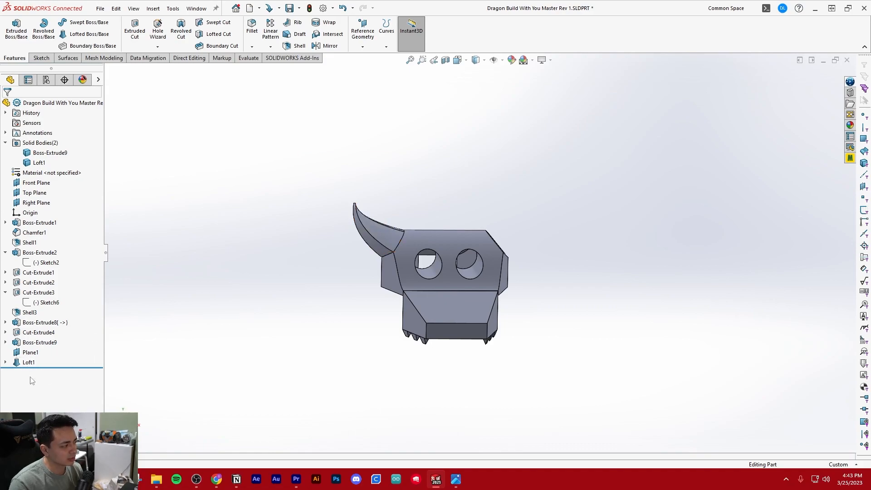
left_click(27, 362)
left_click(188, 350)
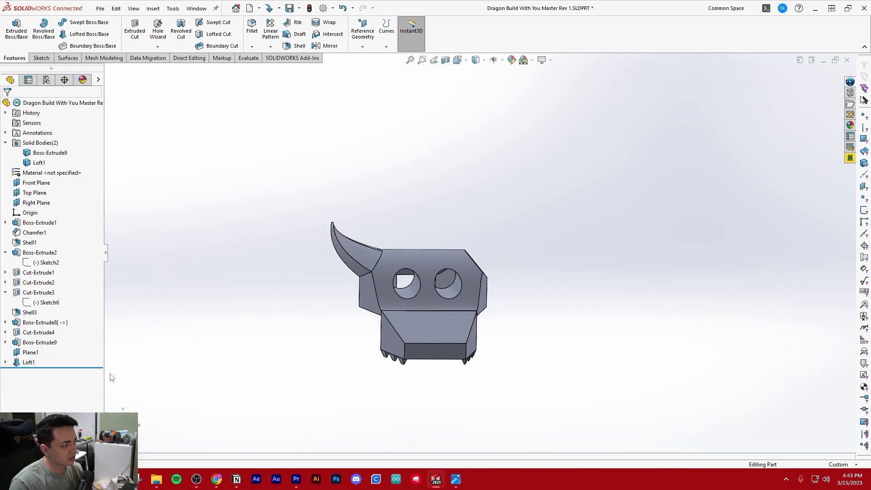
Mirror the horn loft about the Right Plane with Geometry Pattern enabled.
left_click(27, 363)
left_click(329, 46)
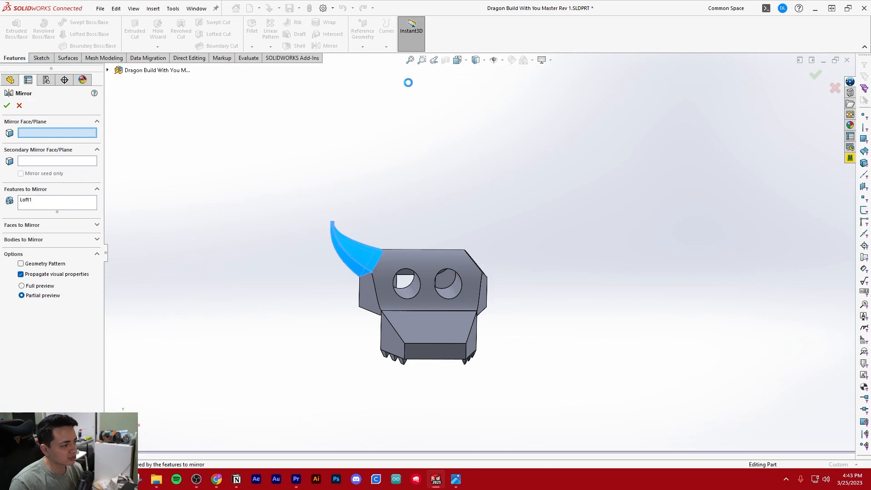
left_click(108, 70)
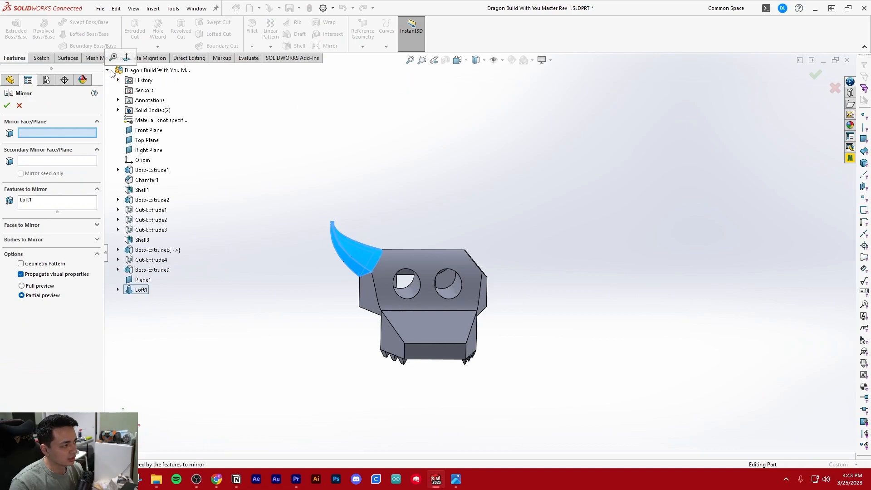
left_click(145, 152)
left_click(32, 133)
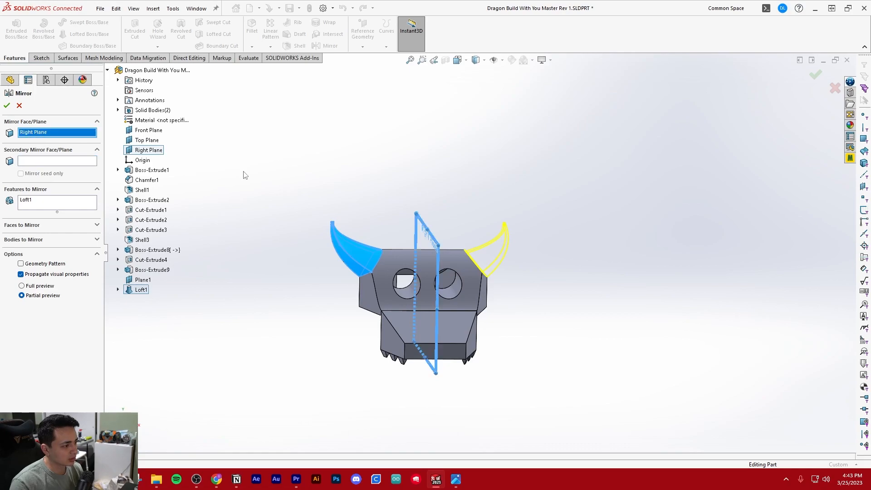
scroll(526, 249, "down", 2)
left_click(8, 105)
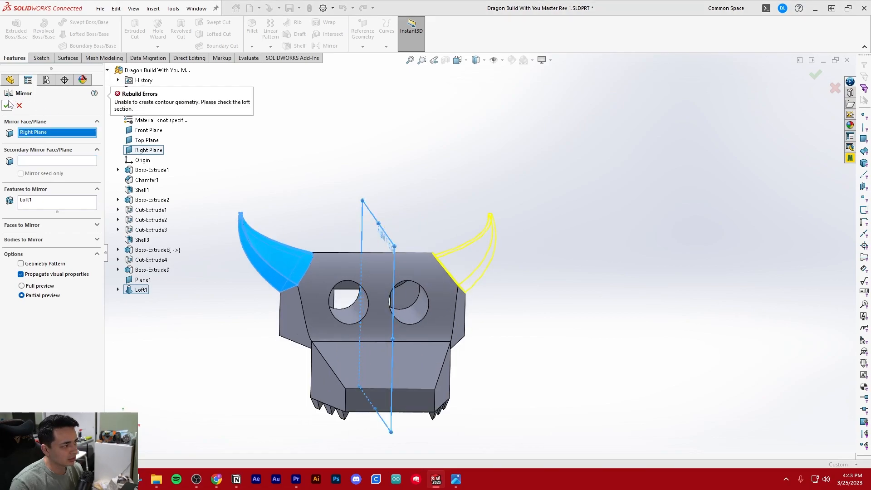
left_click(20, 263)
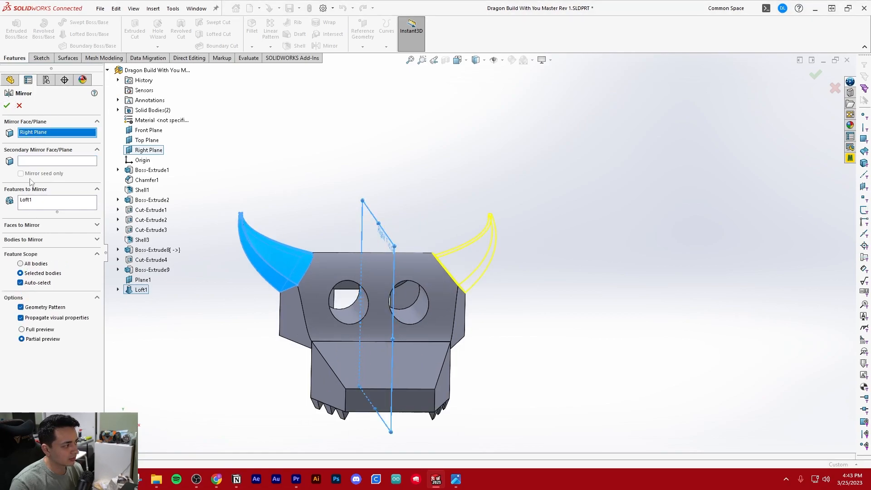
left_click(7, 105)
Edit the horn mirror to try it without Geometry Pattern, restore that option, and accept the feature.
left_click(31, 372)
left_click(37, 344)
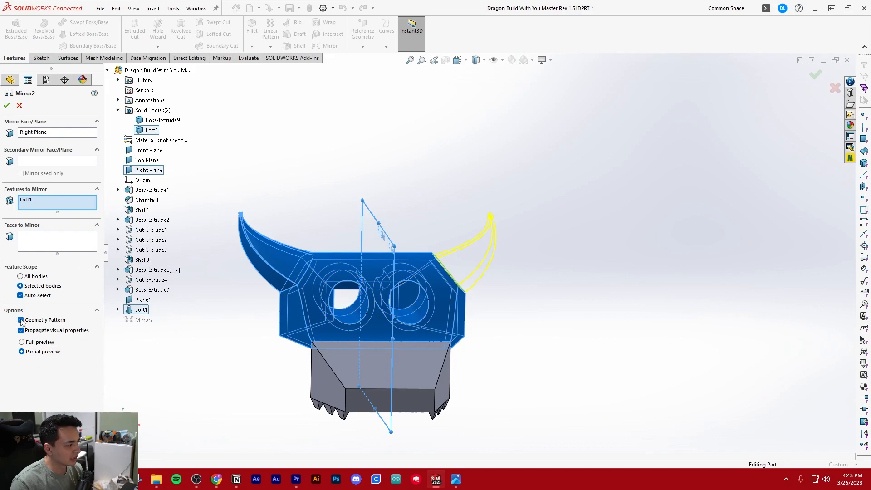
left_click(21, 320)
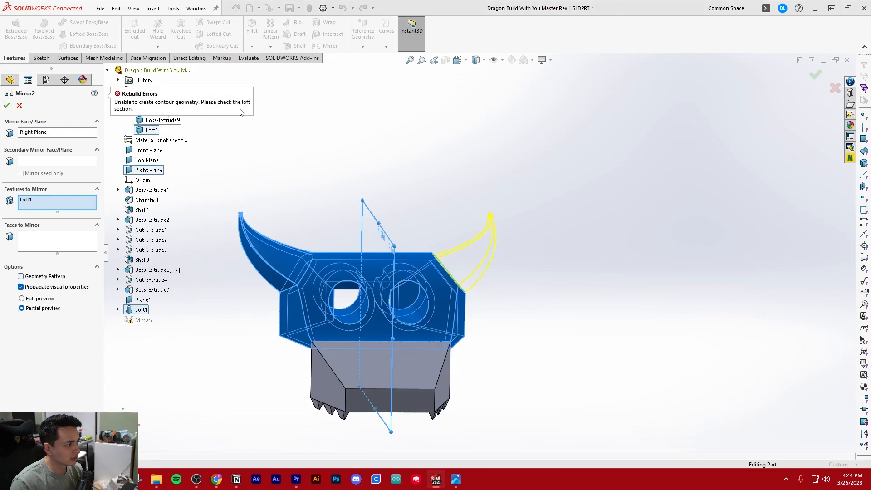
scroll(517, 302, "down", 2)
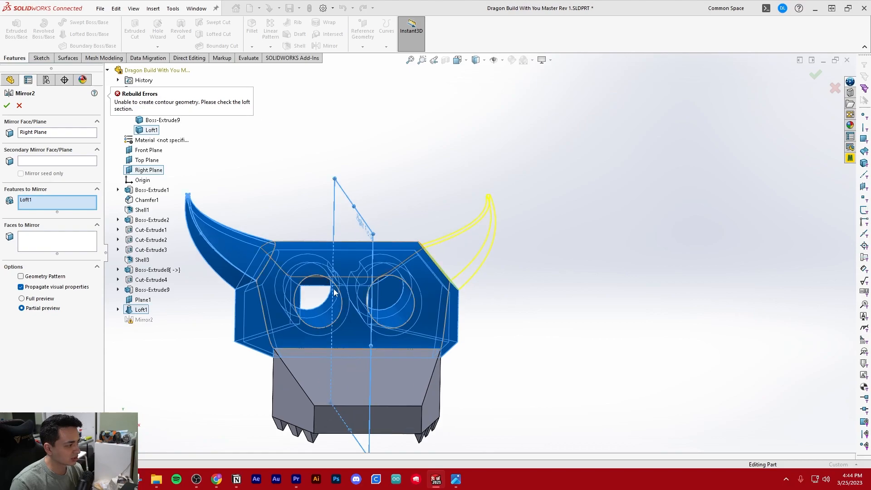
left_click(21, 276)
scroll(408, 281, "down", 4)
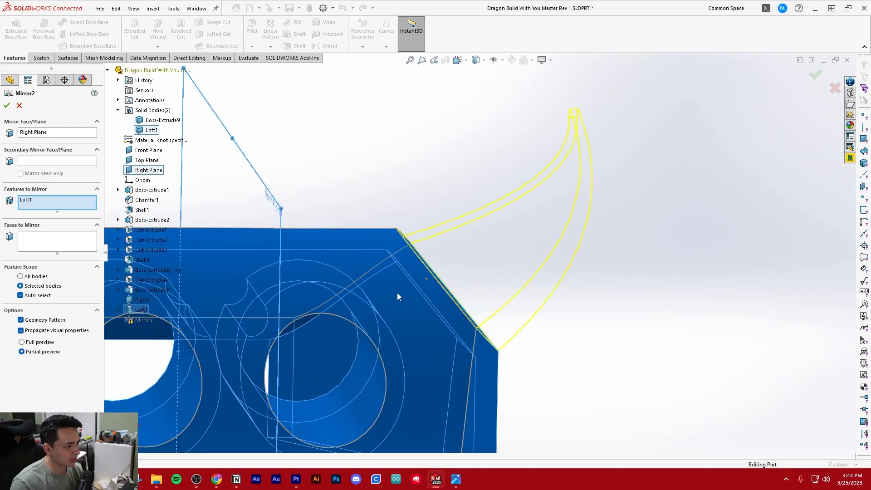
scroll(369, 299, "up", 5)
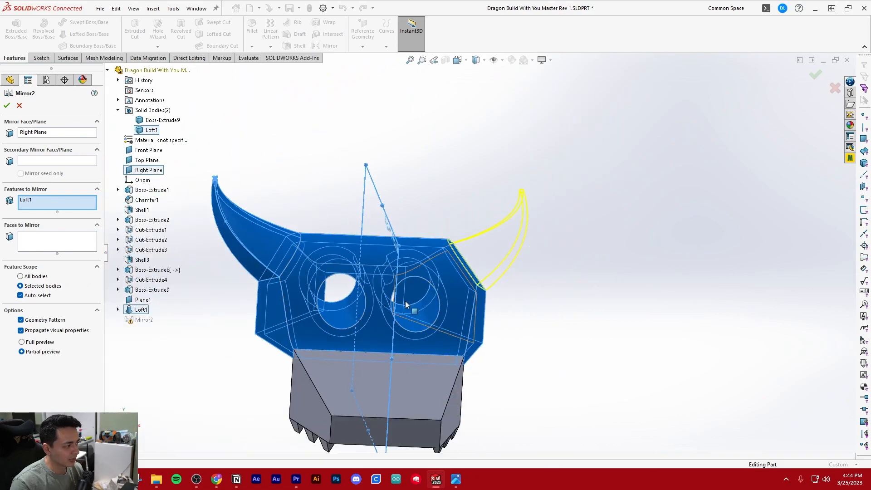
left_click(7, 105)
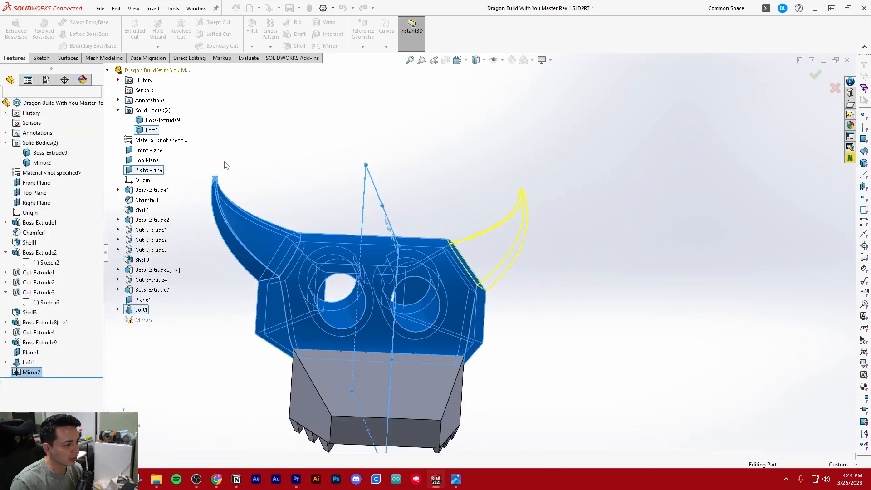
Inspect the head with both horns from the front, the side and below.
left_click(236, 156)
middle_click_drag(366, 329, 407, 305)
scroll(356, 327, "up", 4)
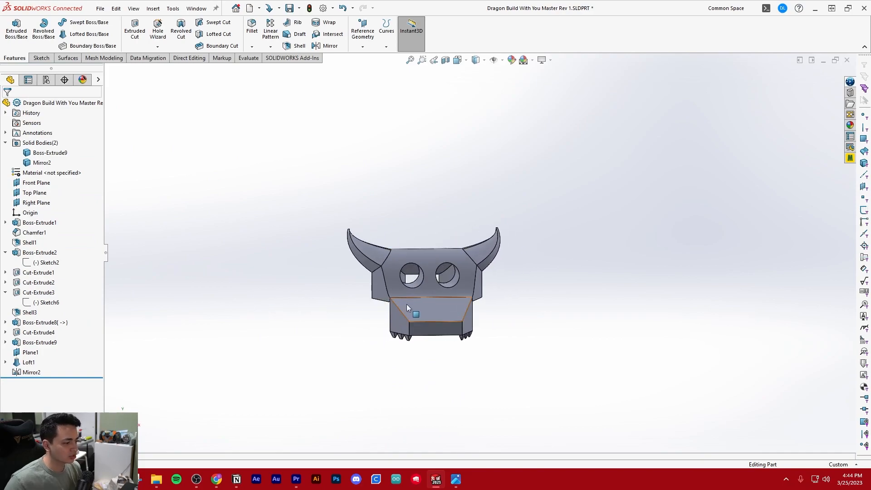
middle_click_drag(355, 249, 268, 255)
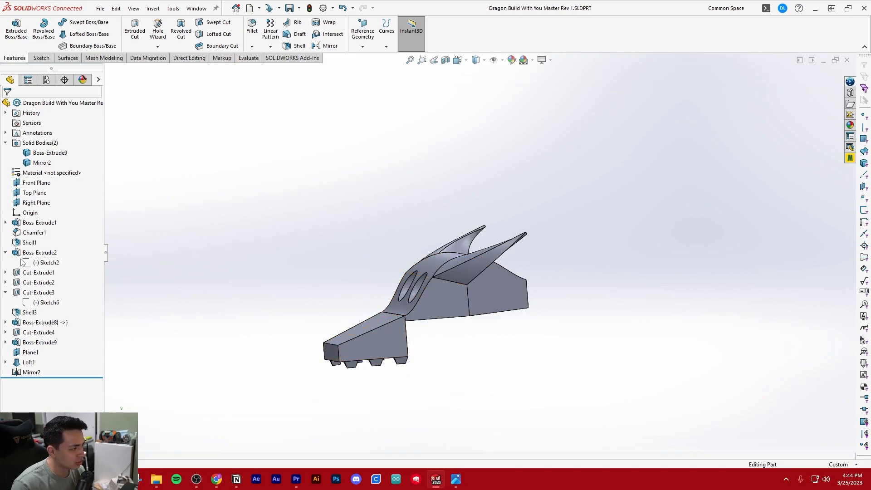
middle_click_drag(318, 291, 335, 257)
scroll(382, 271, "down", 4)
scroll(373, 323, "up", 3)
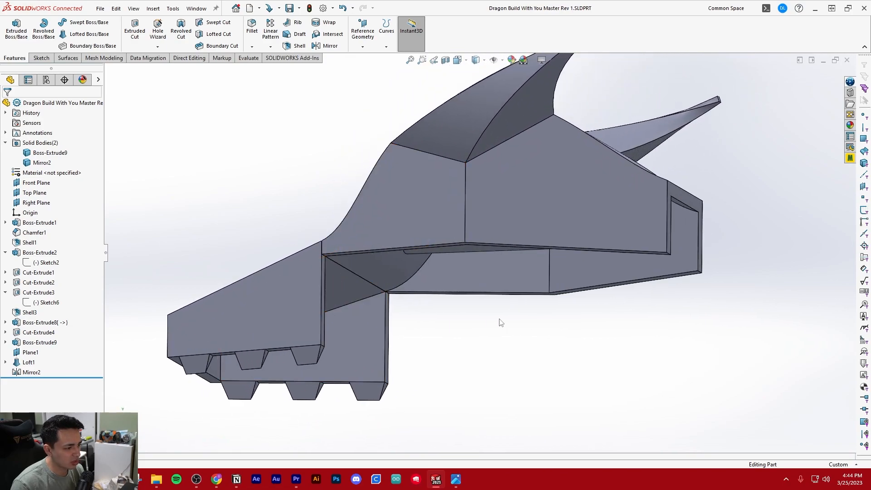
Inspect the rear head's lower edge faces and their height relative to the snout from below and the side.
mouse_move(622, 236)
middle_mouse_down()
mouse_move(435, 305)
mouse_move(499, 282)
mouse_move(421, 247)
mouse_move(393, 199)
middle_mouse_up()
left_click(390, 191)
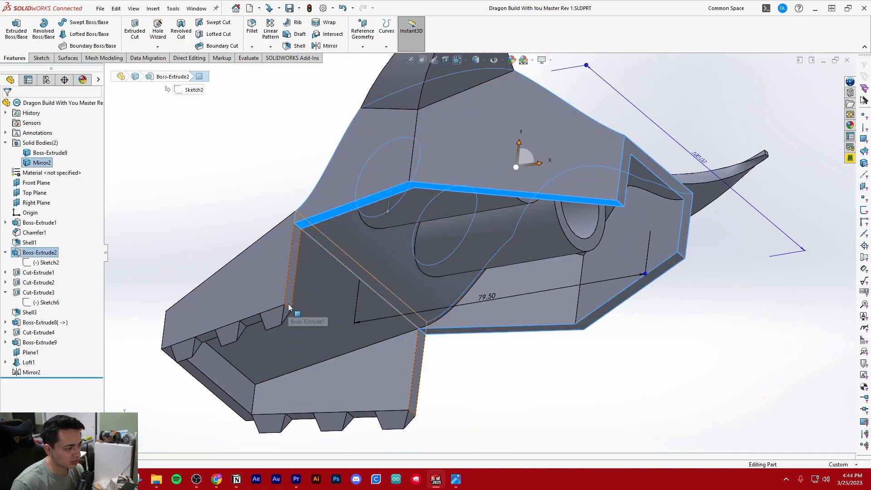
left_click(287, 213)
scroll(287, 213, "up", 3)
middle_click_drag(345, 212, 351, 249)
scroll(410, 221, "down", 1)
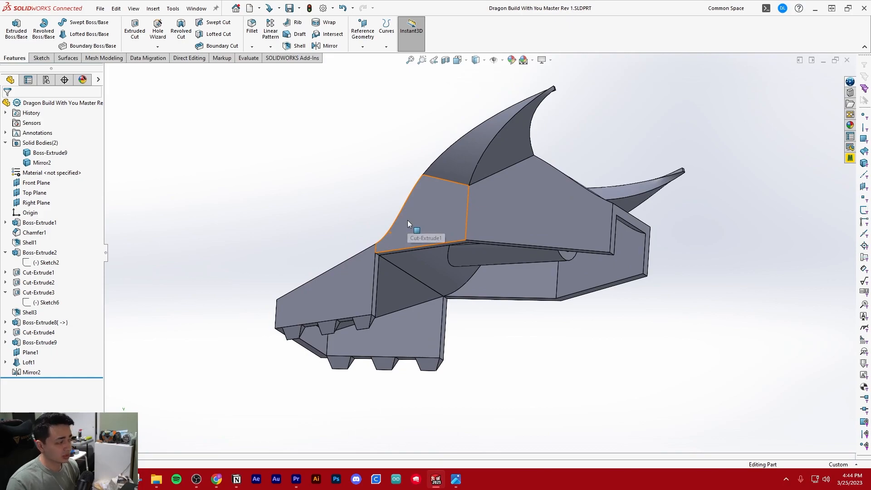
scroll(488, 246, "down", 2)
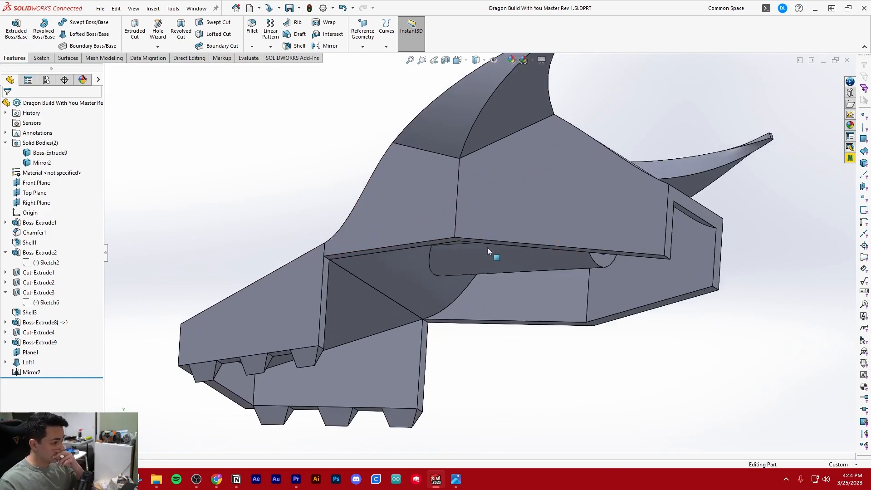
left_click(41, 58)
left_click(13, 30)
middle_click_drag(402, 268, 413, 212)
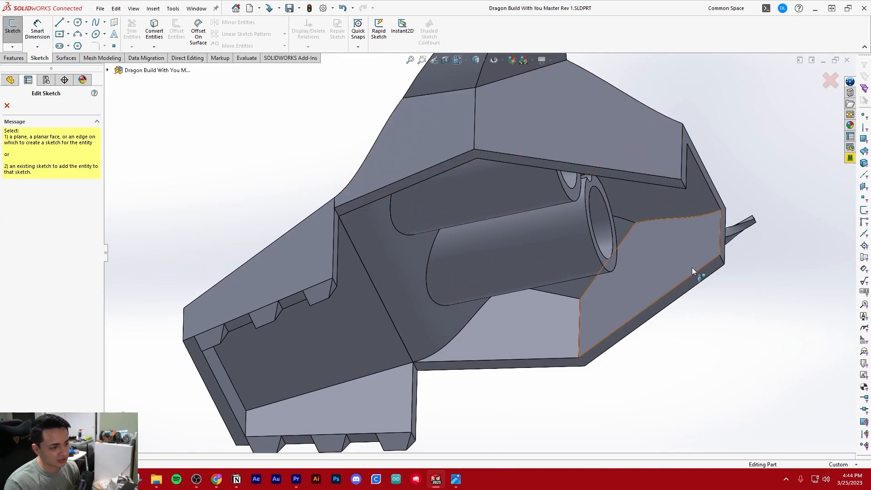
left_click(7, 106)
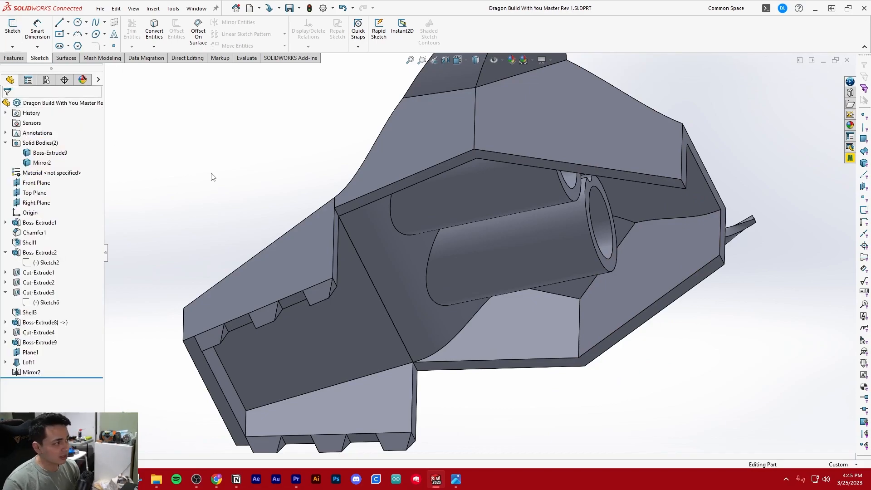
right_click(465, 45)
left_click(471, 42)
right_click(491, 32)
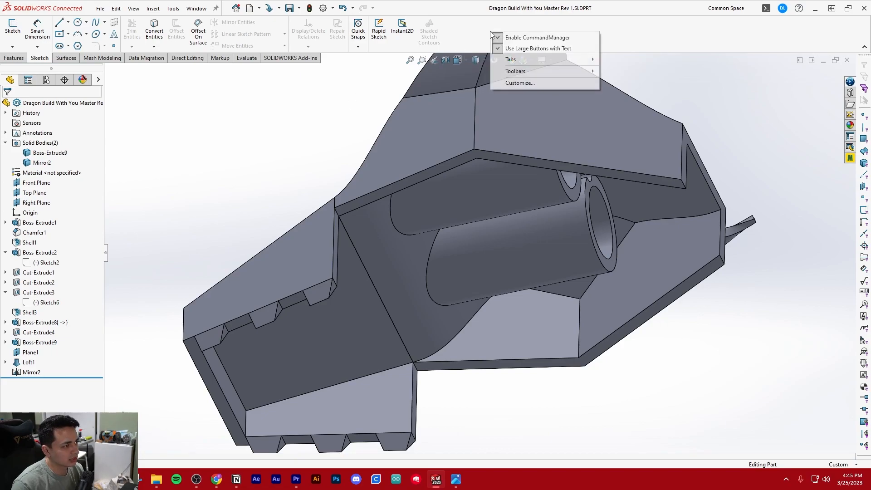
mouse_move(516, 67)
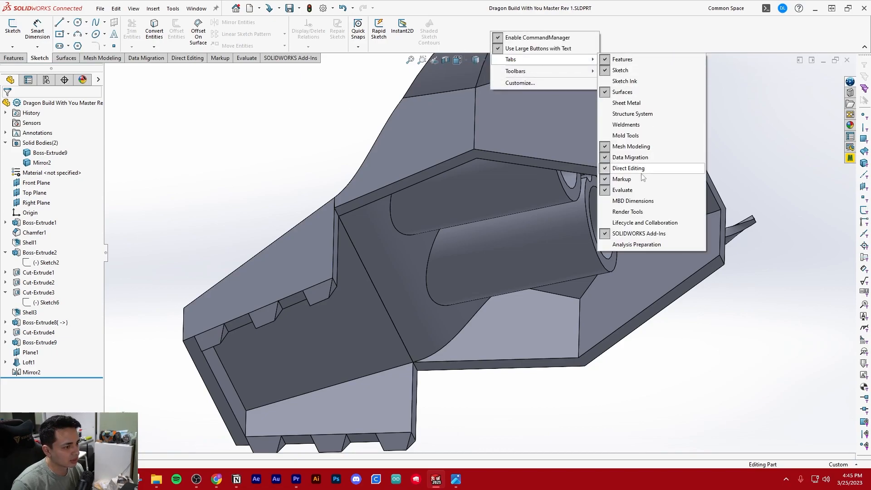
left_click(207, 107)
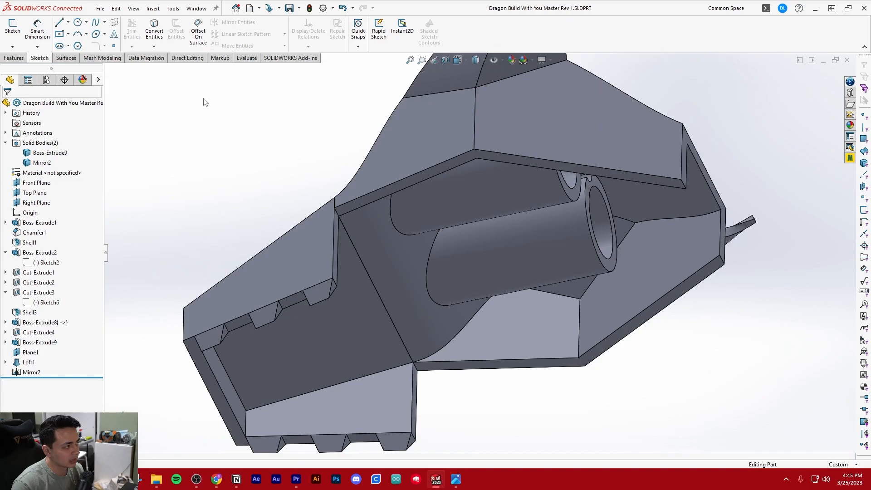
Start a Move Face offset and select the two lower edge faces on both sides of the rear head.
left_click(198, 59)
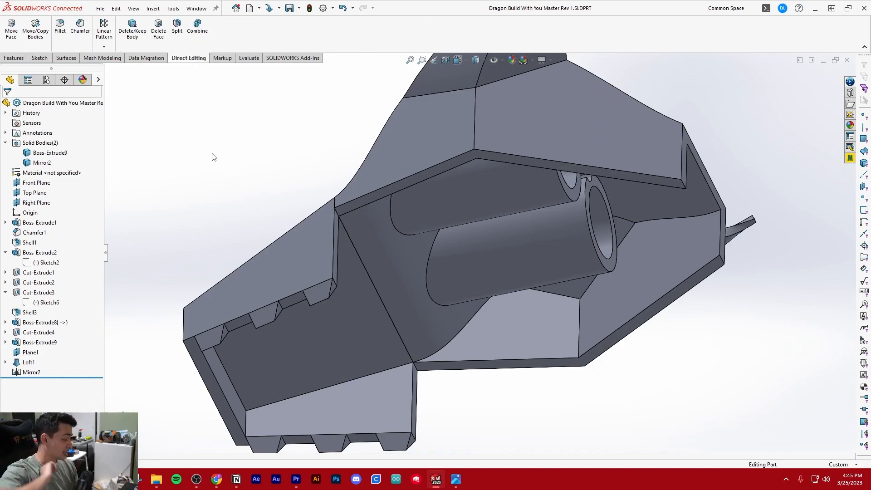
key("f")
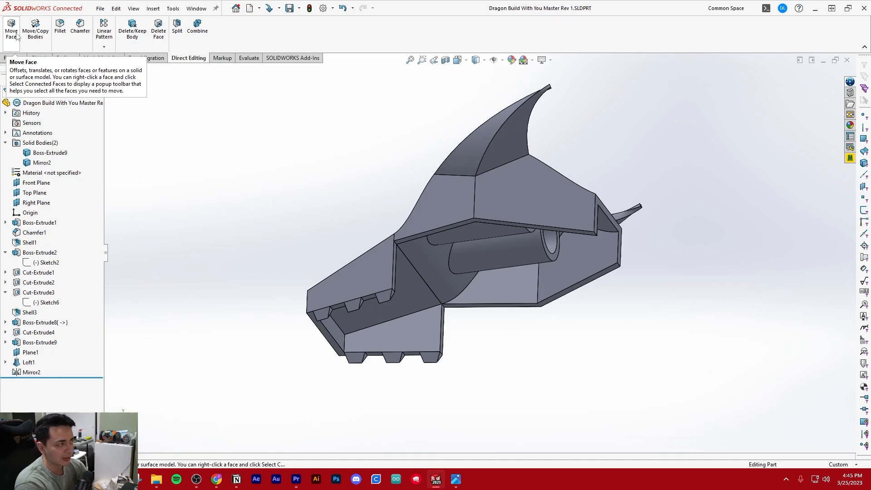
scroll(540, 202, "up", 3)
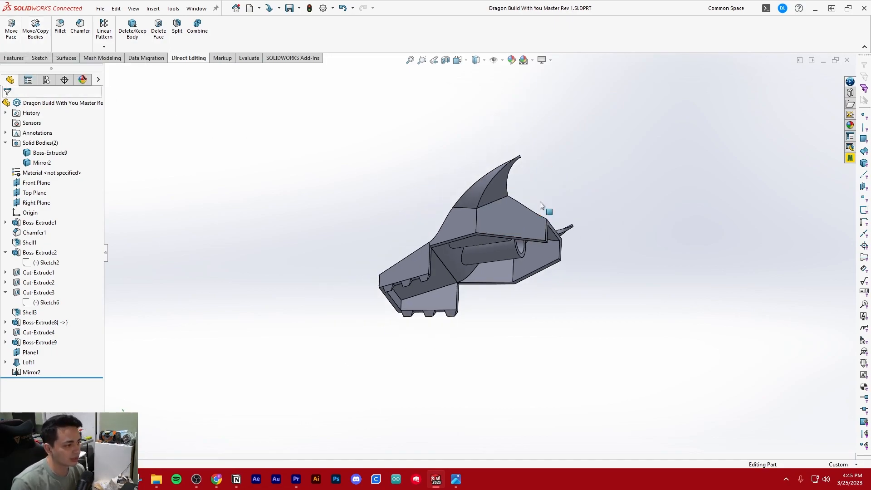
scroll(540, 202, "down", 2)
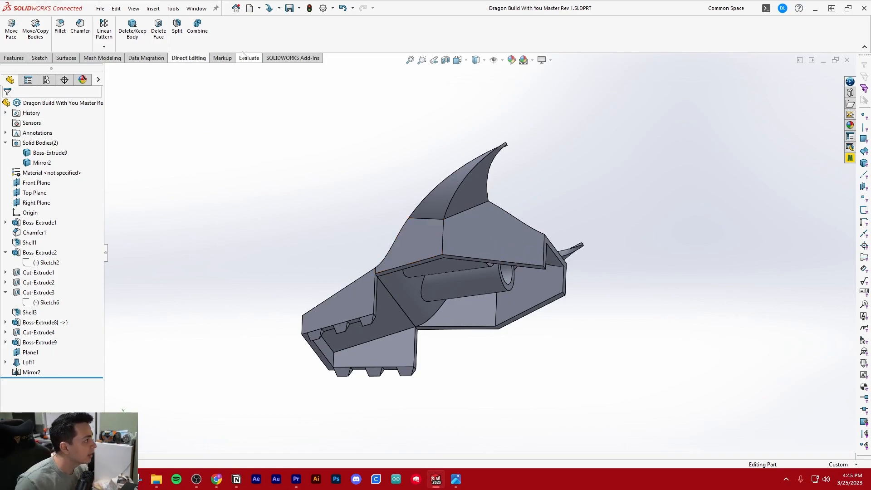
left_click(11, 39)
scroll(519, 264, "up", 2)
scroll(394, 261, "down", 6)
left_click(360, 232)
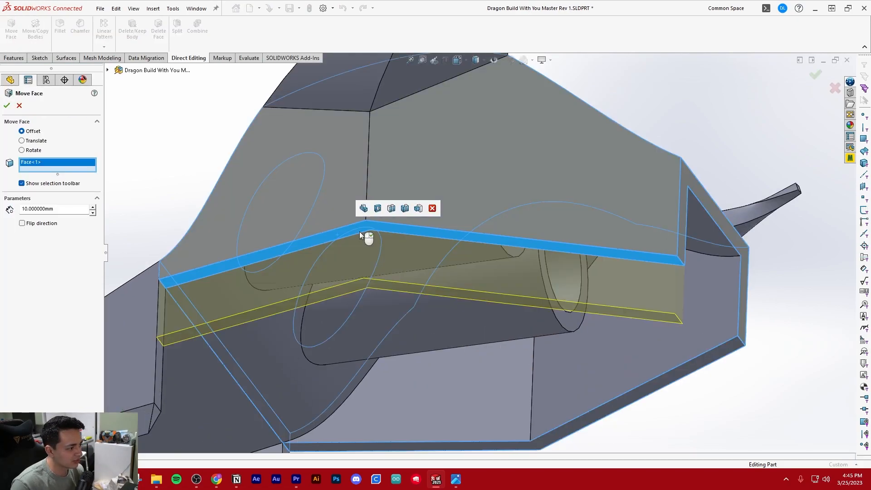
scroll(360, 232, "up", 2)
left_click(387, 388)
scroll(388, 290, "up", 3)
middle_click_drag(389, 290, 398, 355)
scroll(409, 322, "down", 3)
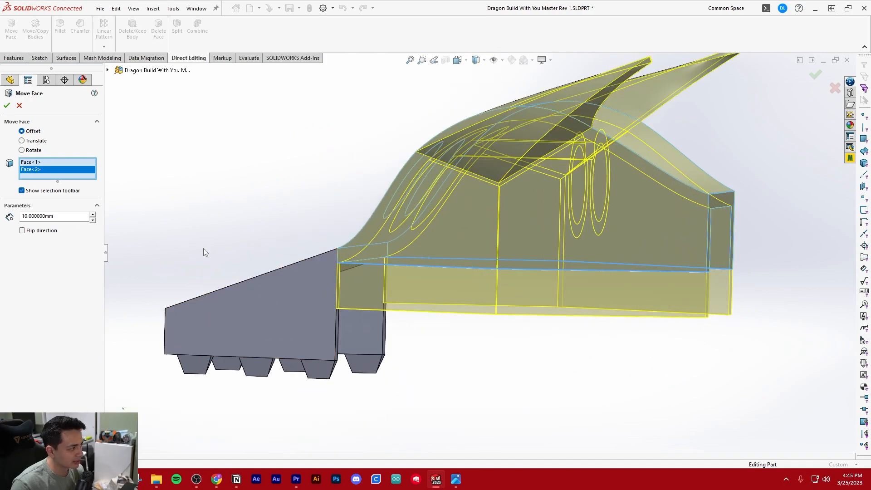
Set the Move Face offset to 20 mm and accept the feature.
left_click(93, 215)
left_click(93, 215)
left_click(92, 215)
left_click(93, 216)
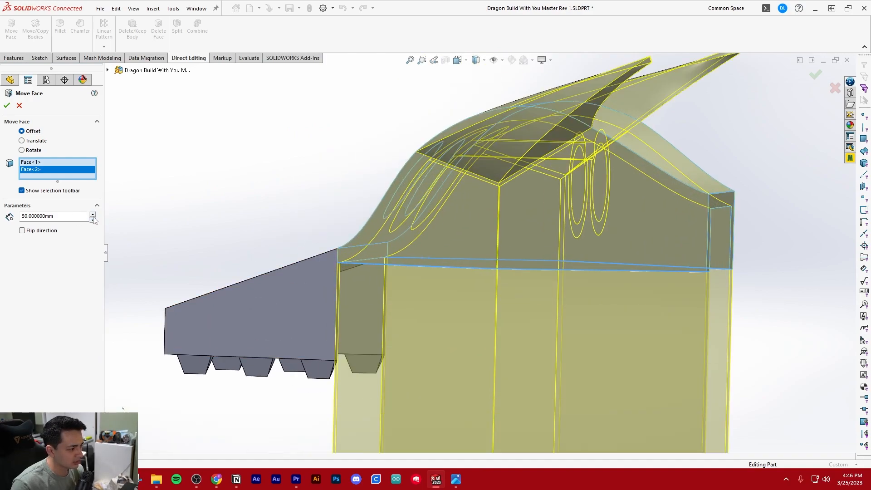
left_click(92, 221)
left_click(92, 221)
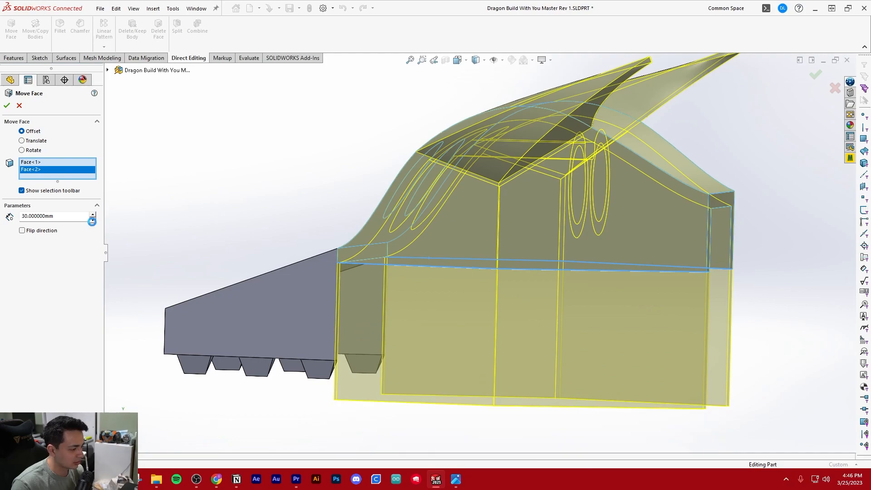
left_click(92, 220)
middle_click_drag(416, 337, 445, 309)
left_click(7, 106)
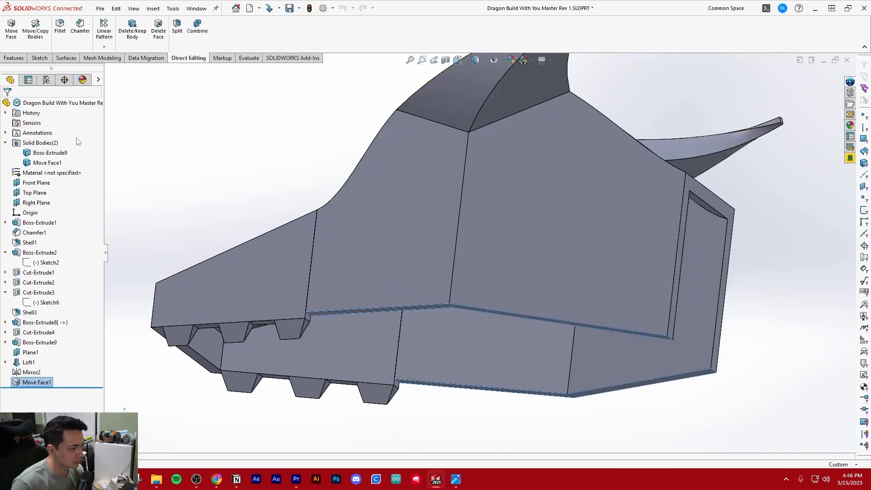
Check the extended rear head against the snout and roll the model back to before the Move Face feature.
middle_click_drag(304, 259, 290, 240)
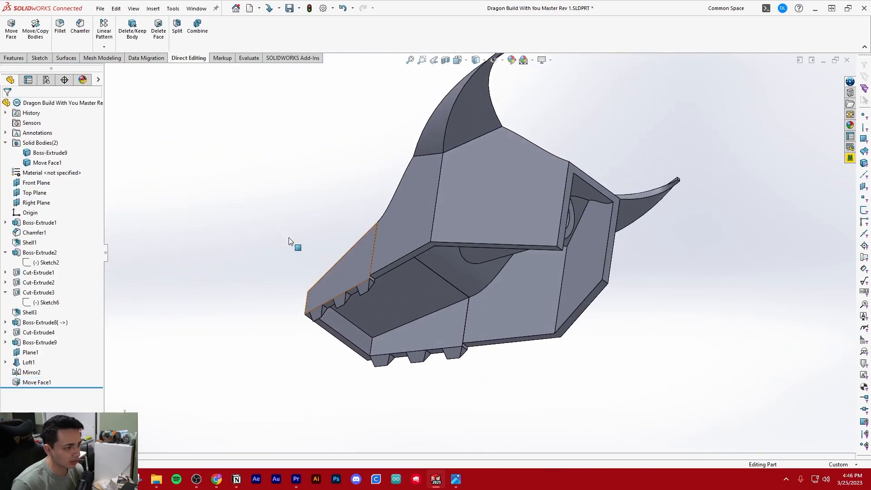
scroll(400, 265, "up", 5)
scroll(400, 268, "down", 5)
middle_click_drag(400, 267, 422, 316)
scroll(422, 317, "down", 4)
left_click_drag(73, 386, 73, 377)
scroll(312, 177, "up", 3)
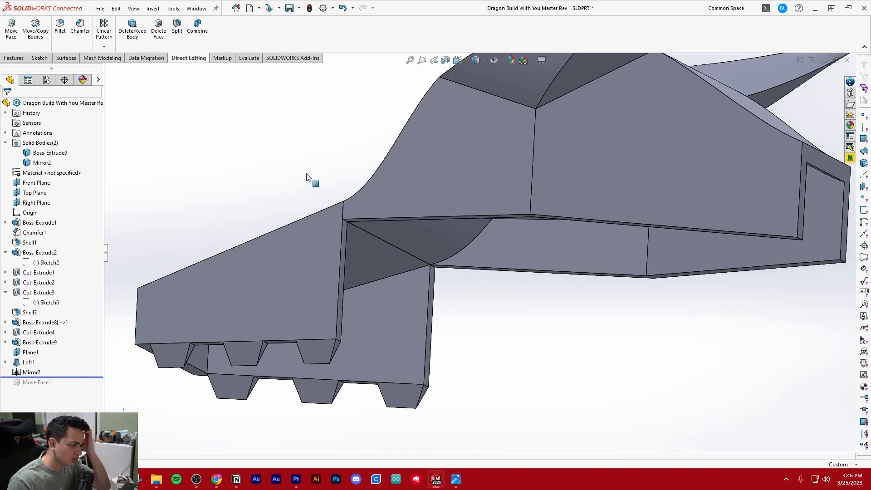
middle_click_drag(327, 321, 327, 217)
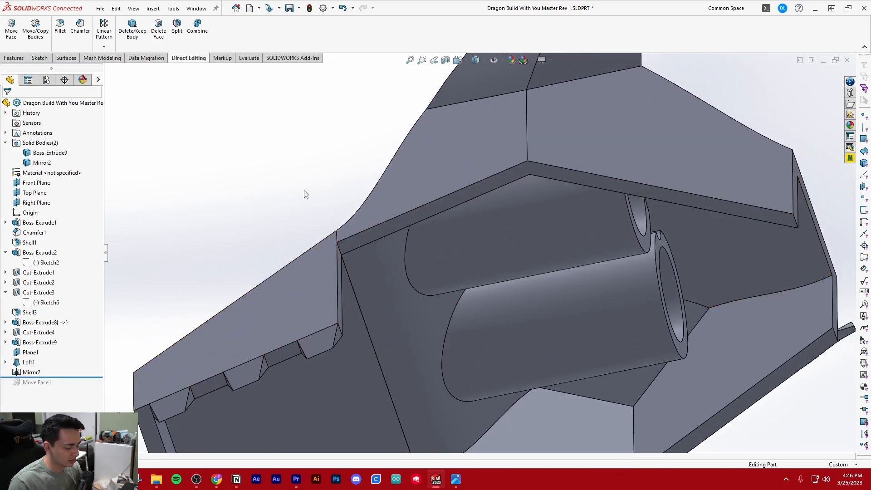
Measure the distance between the rear head's lower edge face and the snout's lower edge face between the teeth.
key("m")
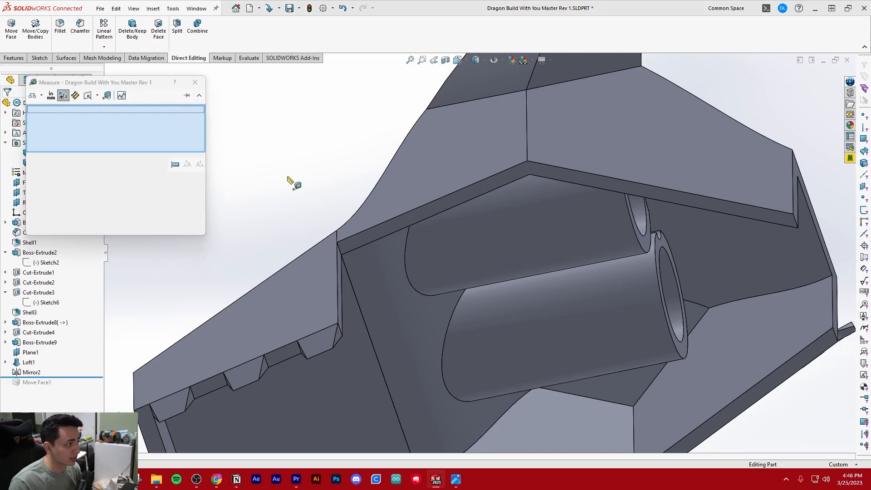
scroll(292, 181, "down", 3)
middle_click_drag(432, 224, 411, 245)
left_click(407, 241)
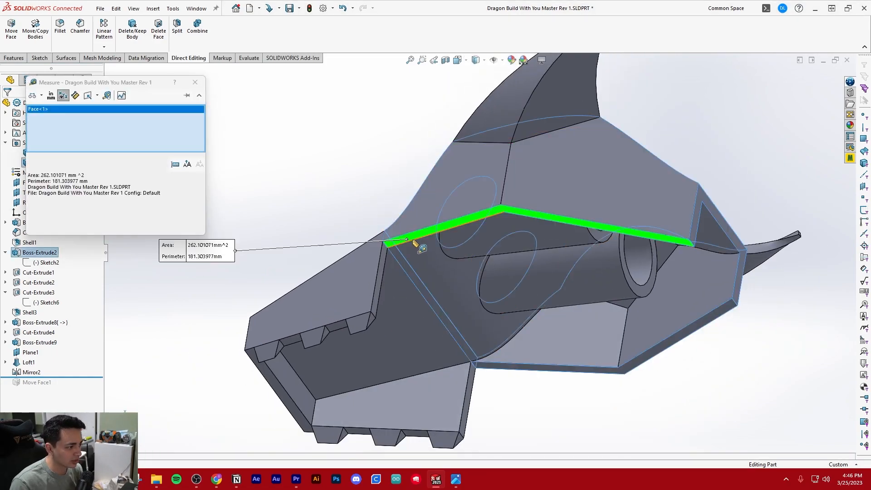
left_click(338, 326)
key("ctrl+4")
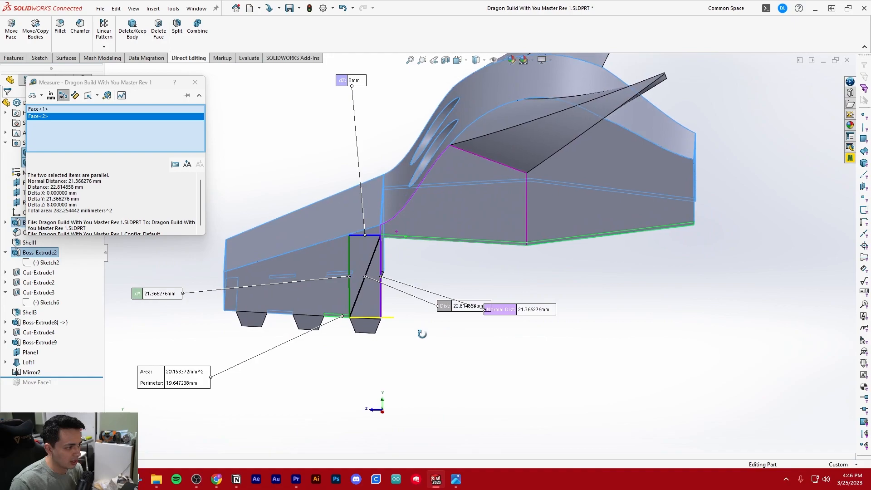
Examine the measured gap from the side and isometric views and select the Normal Distance value for copying.
scroll(390, 261, "down", 2)
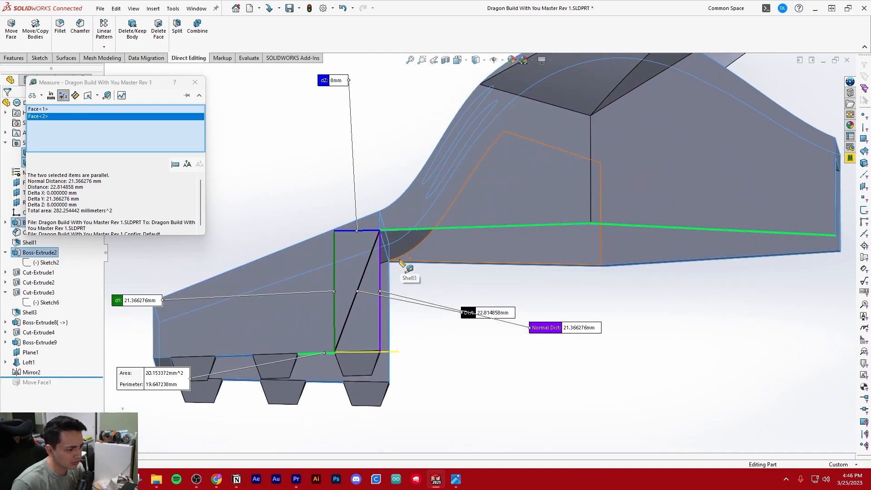
key("ctrl+7")
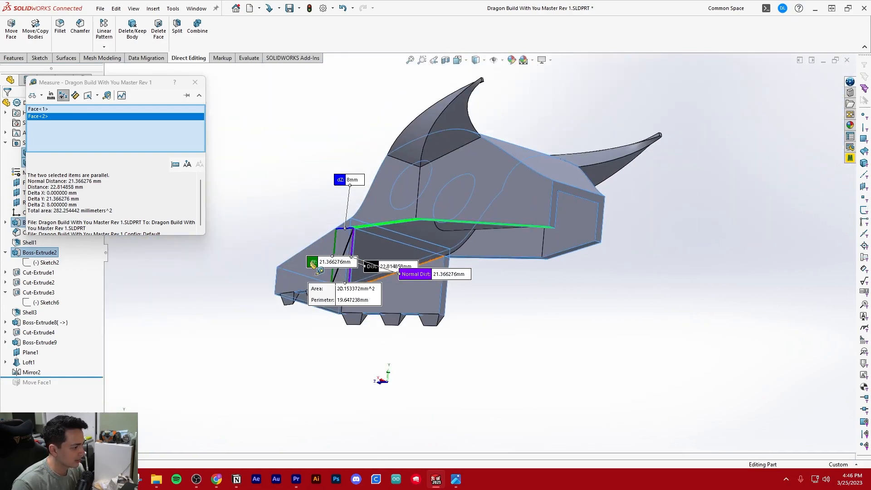
scroll(390, 285, "down", 3)
scroll(390, 285, "up", 2)
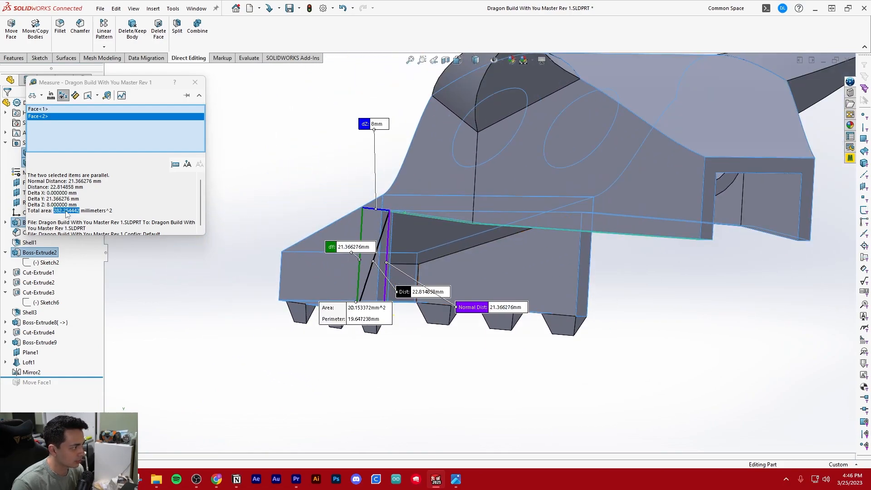
scroll(385, 262, "down", 4)
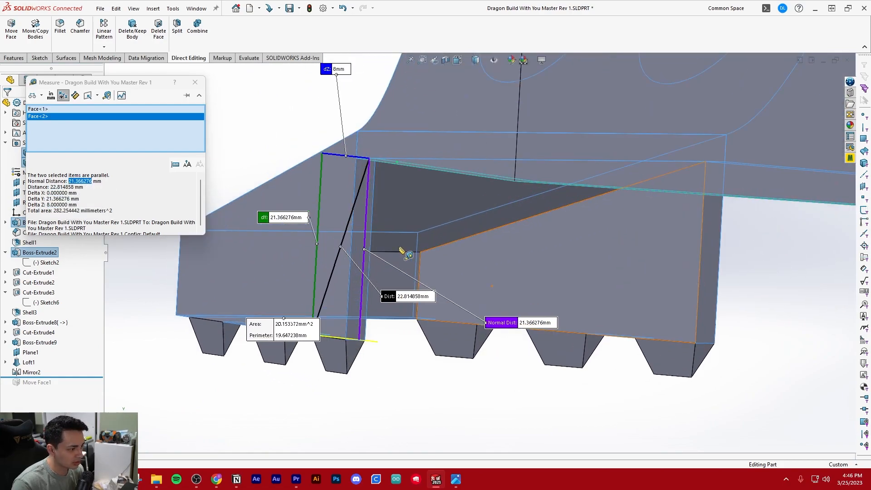
middle_click_drag(385, 261, 414, 257)
scroll(414, 258, "up", 4)
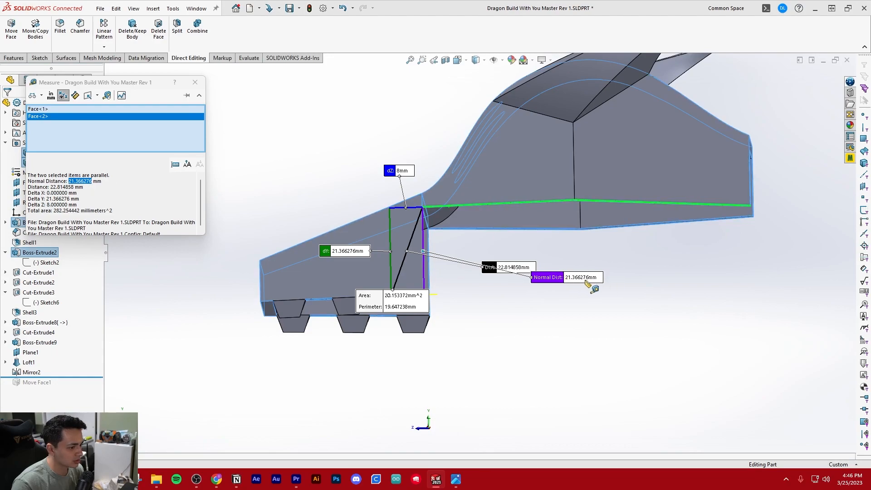
Roll the model forward past Move Face and change that feature's offset to 21.366276 mm.
left_click(195, 84)
left_click_drag(82, 378, 79, 389)
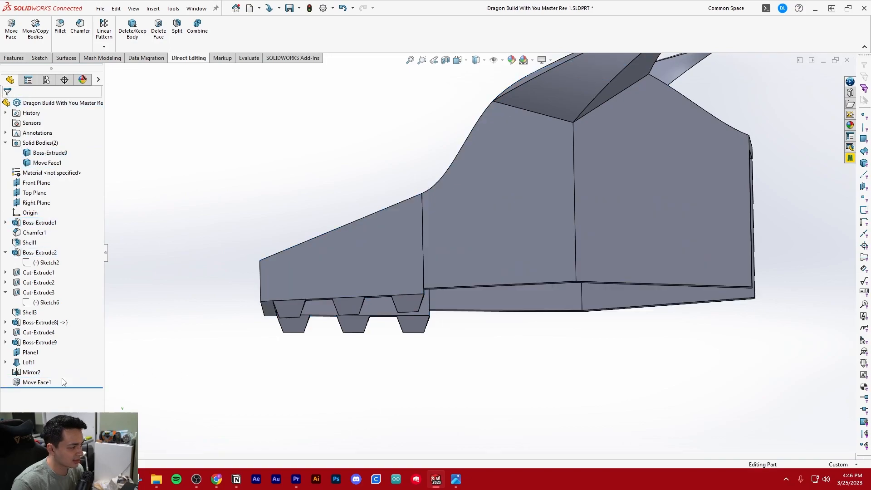
left_click(43, 382)
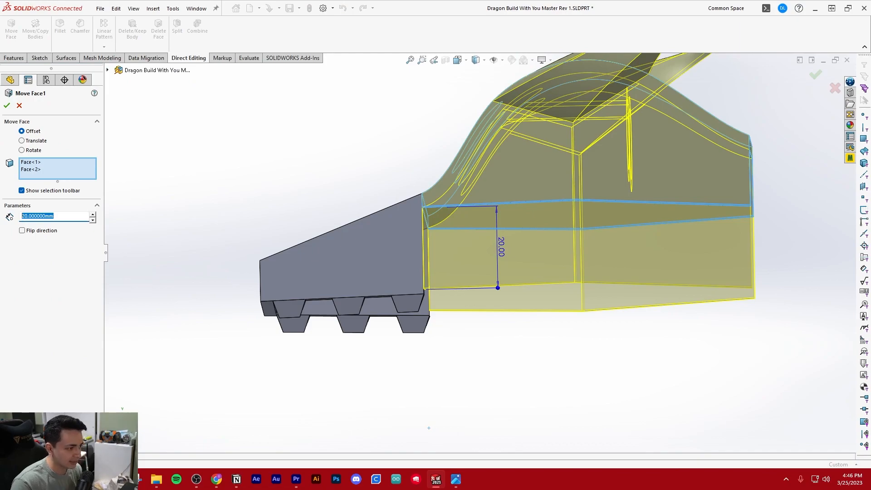
key("Return")
key("Return")
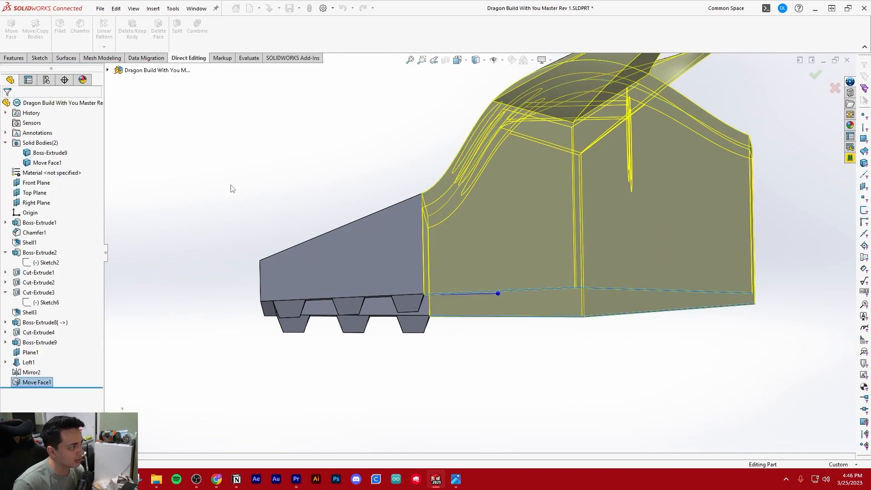
Inspect the rear head's lower edges flush against the snout from below, the front, the side and an angled view.
scroll(455, 272, "down", 8)
middle_click_drag(422, 317, 425, 240)
scroll(404, 307, "down", 5)
key("f")
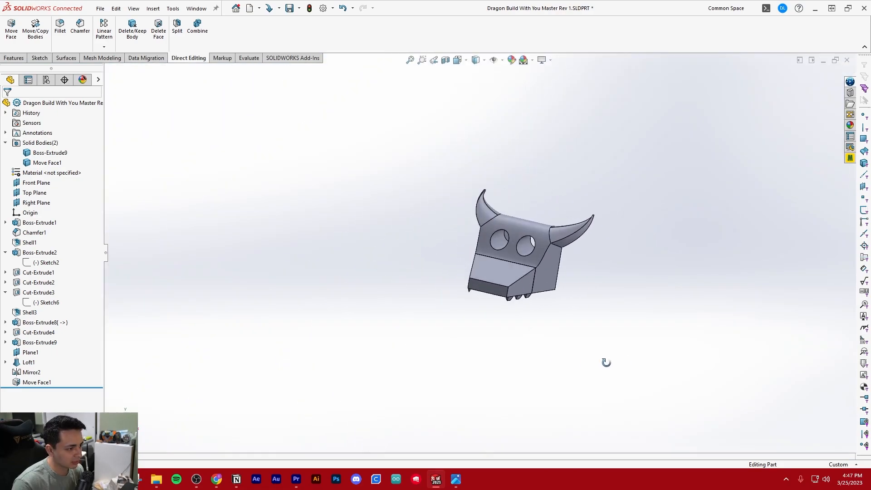
middle_click_drag(606, 362, 495, 332)
scroll(564, 224, "down", 3)
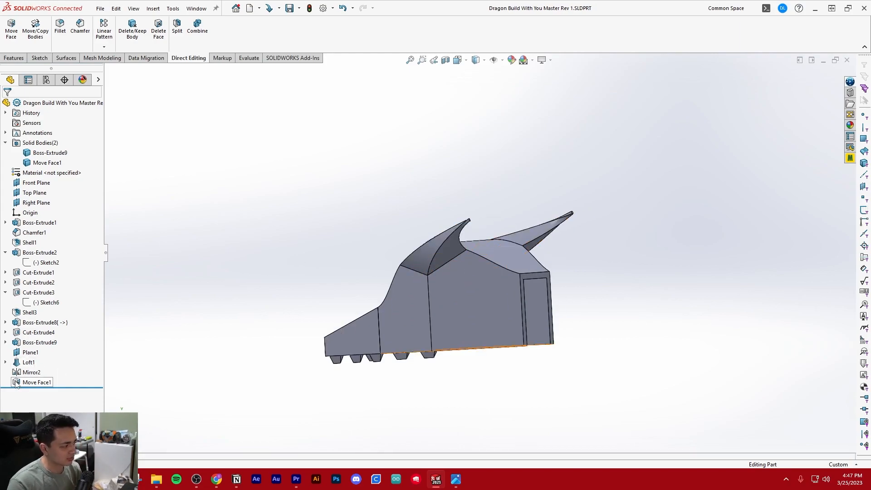
middle_click_drag(290, 250, 384, 287)
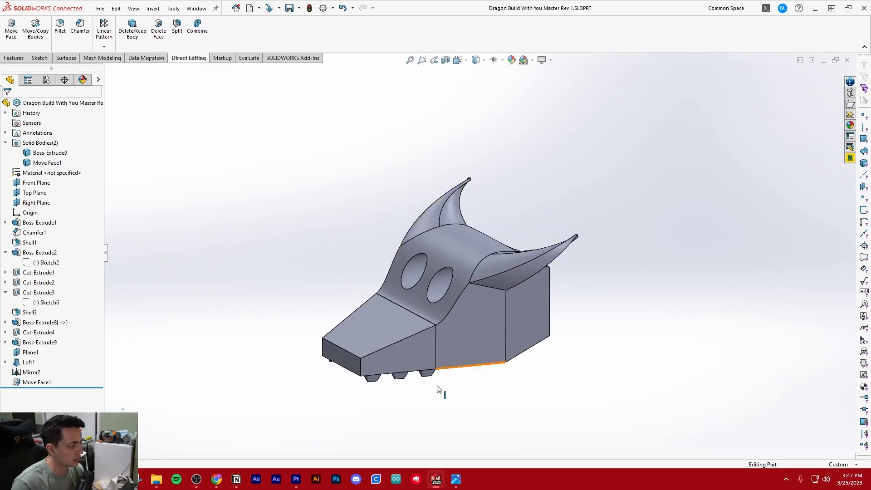
scroll(439, 390, "down", 3)
mouse_move(389, 348)
middle_mouse_down()
mouse_move(385, 330)
mouse_move(387, 348)
middle_mouse_up()
scroll(386, 348, "up", 2)
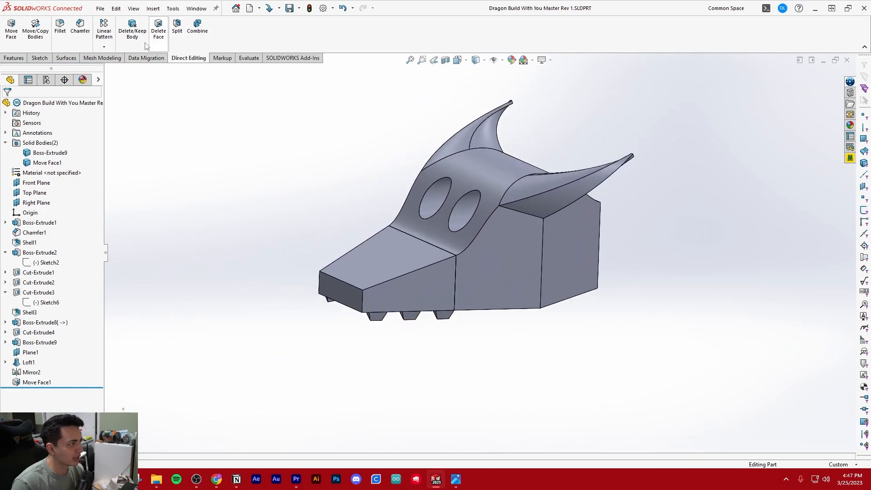
Chamfer the snout's upper front edge with a 3 mm distance at 15 degrees in the flipped direction.
left_click(13, 58)
left_click(252, 46)
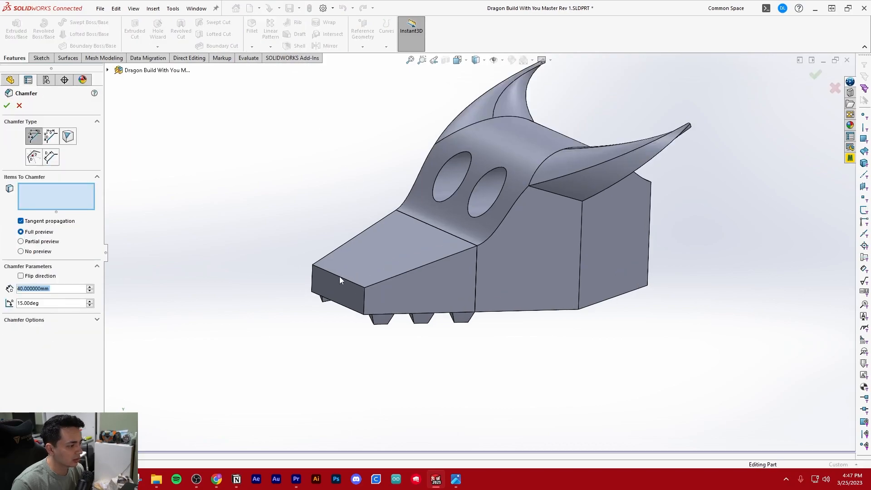
left_click(341, 277)
scroll(363, 276, "down", 2)
scroll(387, 276, "down", 2)
middle_click_drag(387, 276, 361, 303)
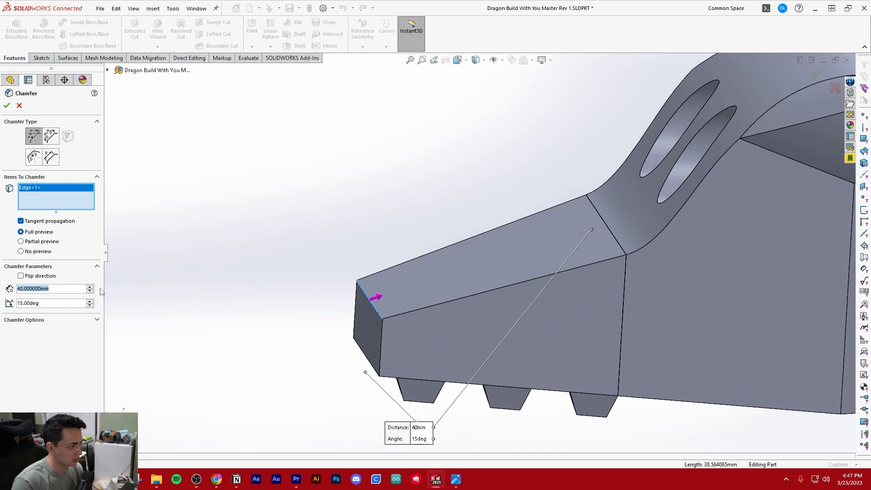
type("1")
key("Return")
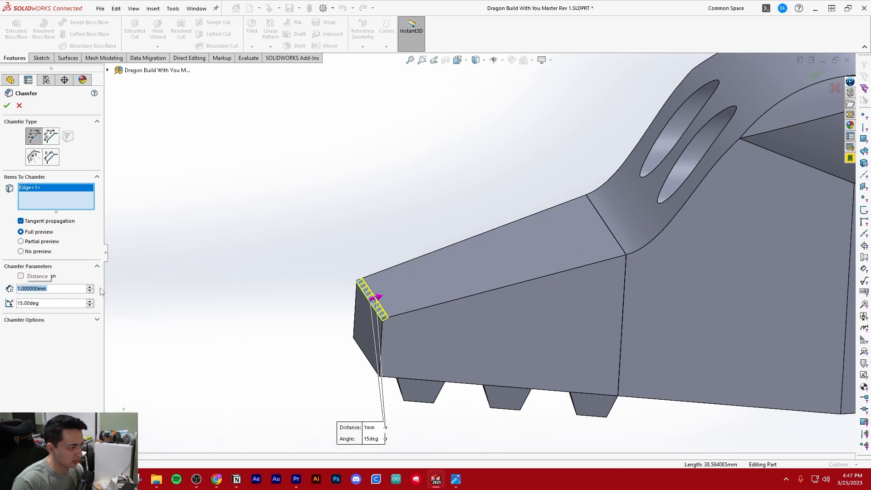
type("3")
key("Return")
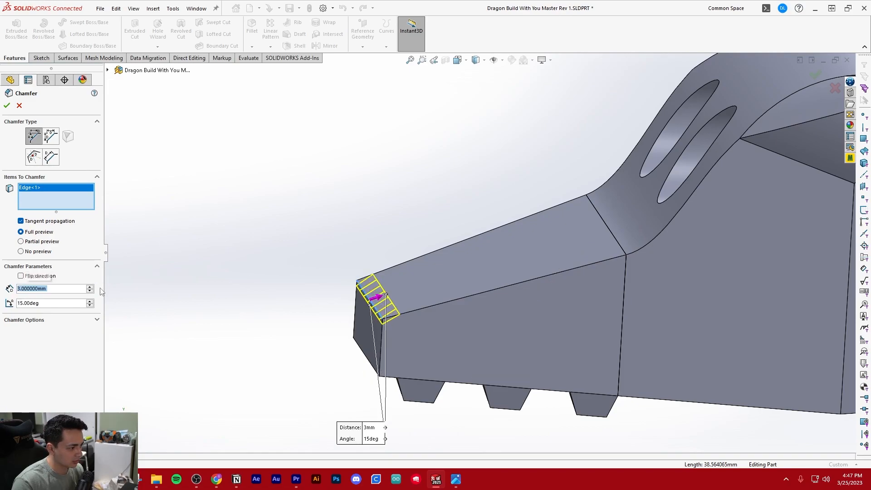
left_click(21, 276)
key("Return")
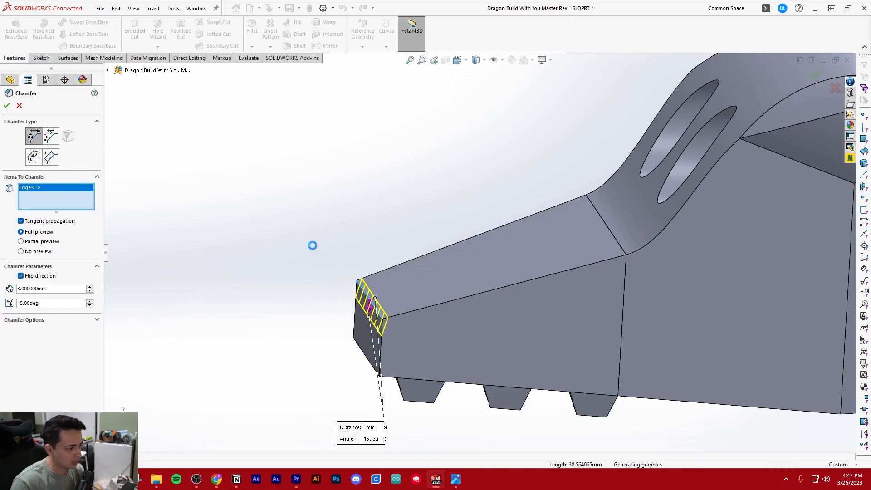
left_click(318, 241)
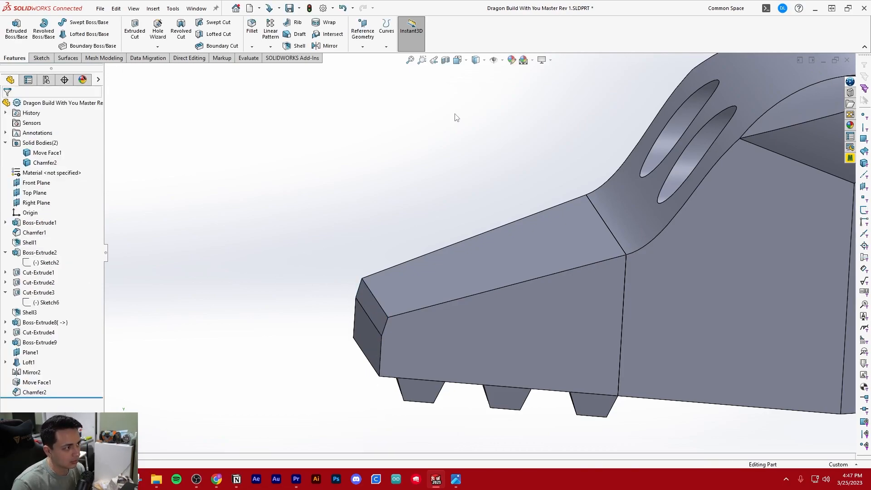
Reopen the nose chamfer, examine its preview from the side, and accept it with the same settings.
left_click(33, 394)
left_click(42, 366)
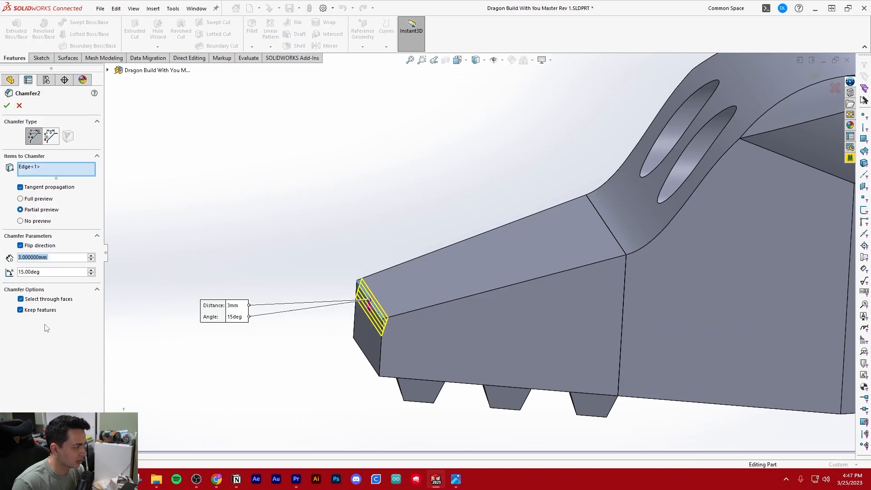
scroll(423, 316, "down", 3)
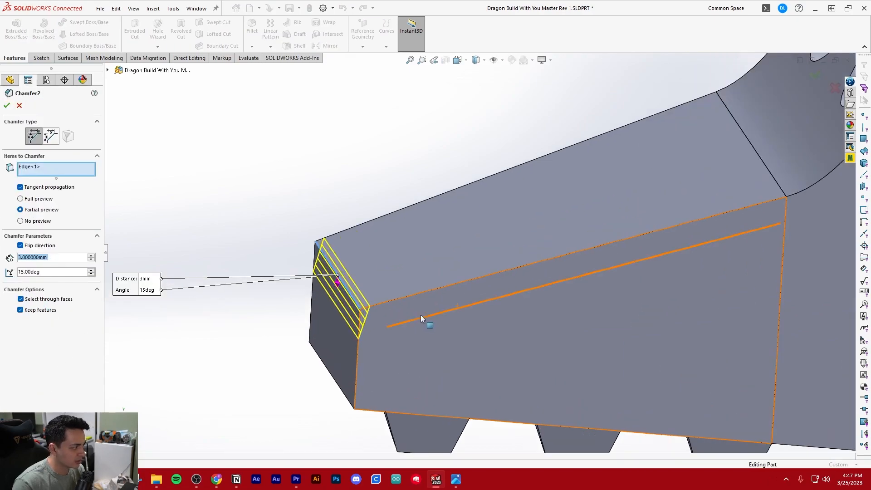
scroll(368, 340, "down", 4)
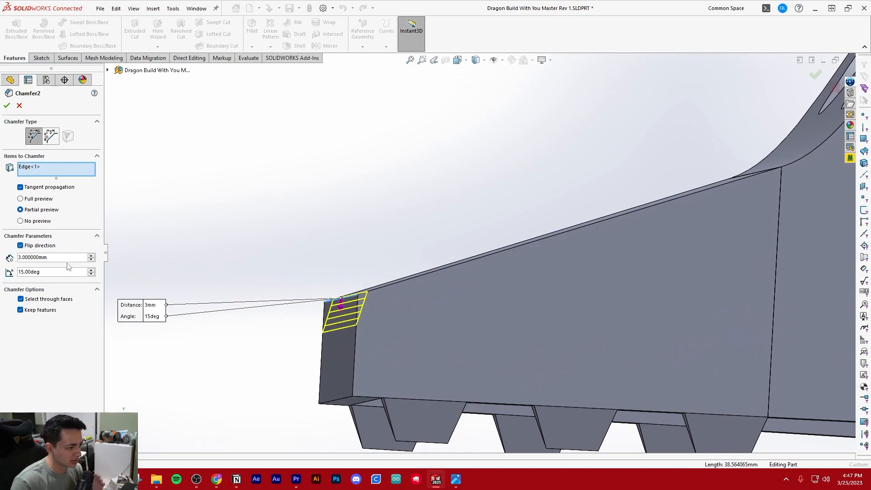
key("Return")
scroll(475, 278, "up", 6)
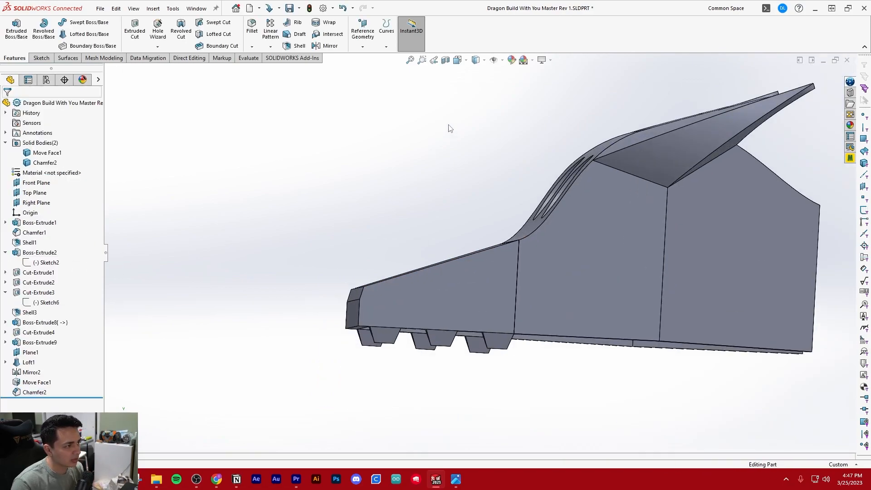
Section the head along the Right Plane and examine the wall thickness behind the nose chamfer.
left_click(445, 61)
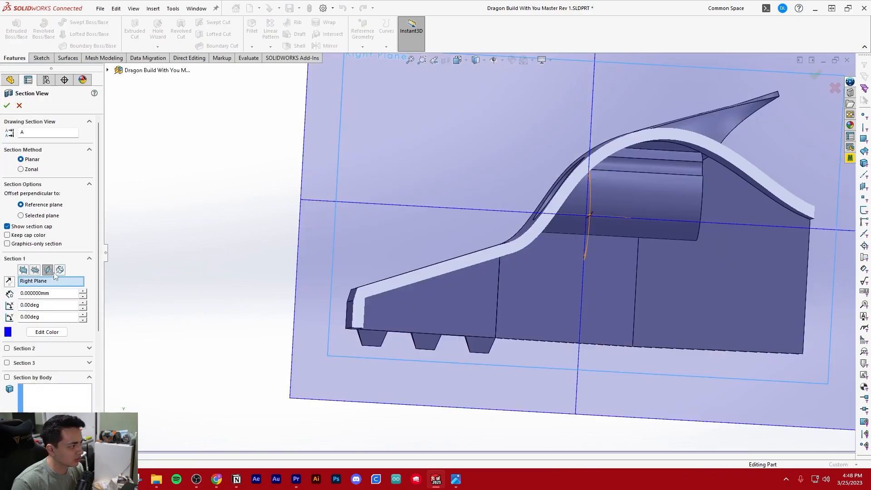
key("Return")
scroll(364, 299, "down", 5)
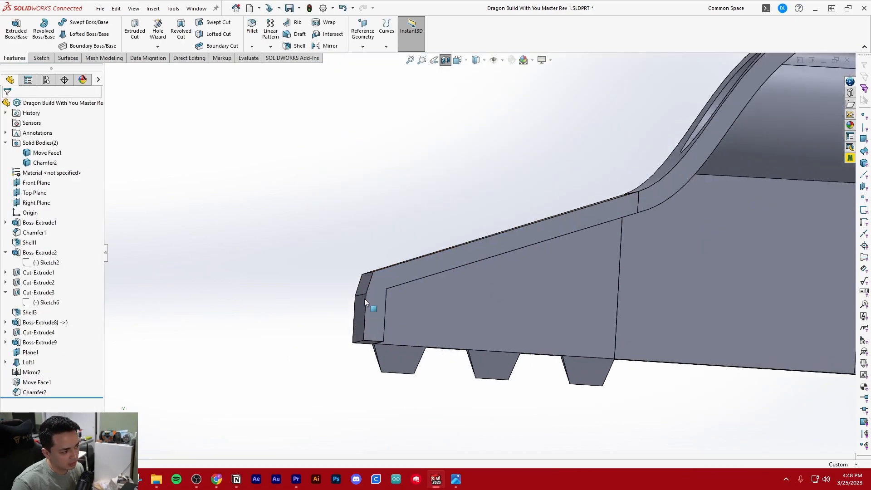
middle_click_drag(405, 303, 290, 308)
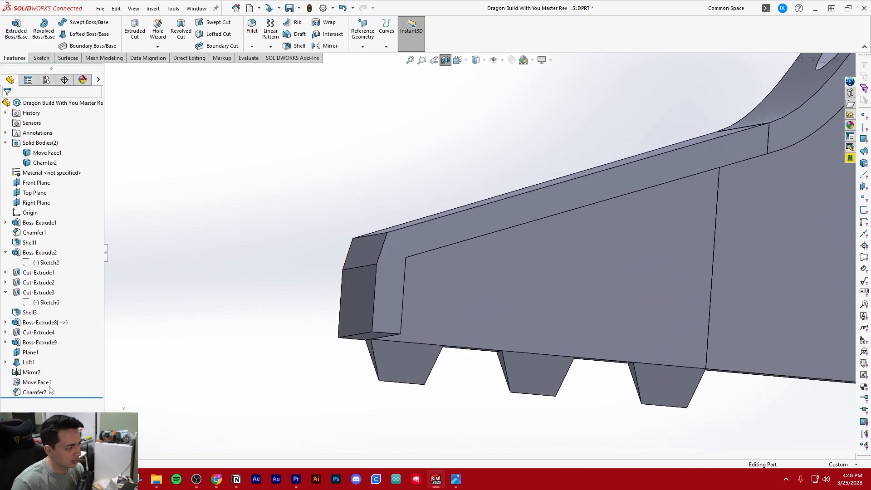
Add the snout's inner upper front edge to the existing nose chamfer.
left_click(45, 391)
left_click(45, 366)
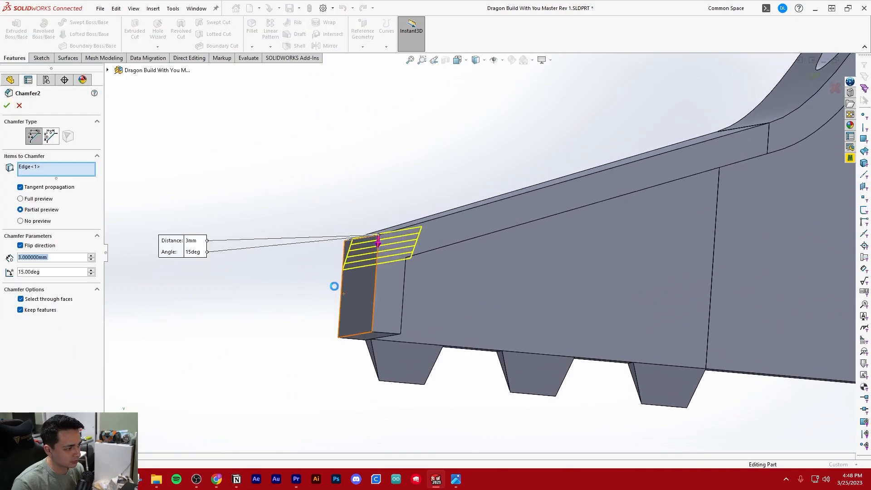
middle_click_drag(341, 295, 328, 281)
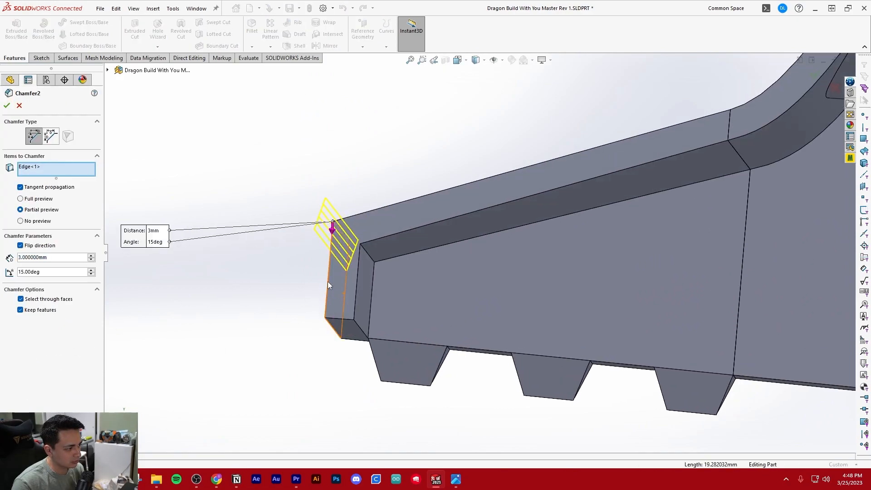
left_click(365, 251)
middle_click_drag(400, 282, 390, 308)
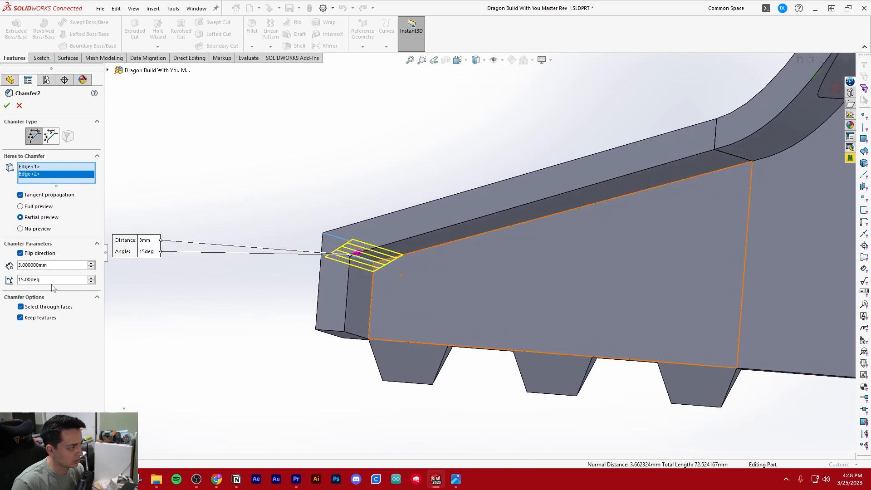
left_click(7, 106)
Measure the distance between the outer and inner chamfer faces at the tip of the snout.
middle_click_drag(181, 189, 313, 240)
key("m")
left_click(348, 262)
left_click(360, 283)
middle_click_drag(467, 290, 379, 253)
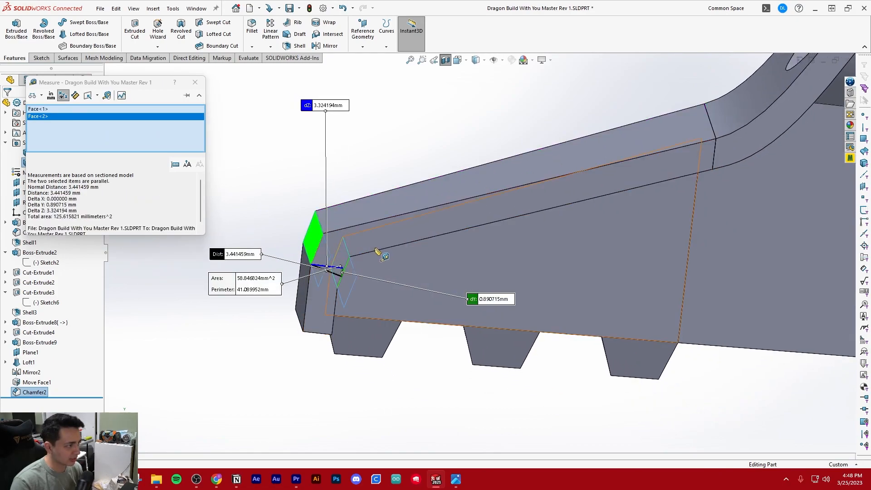
left_click(195, 82)
Turn off the section view and inspect the complete chamfered head from an angled front view.
middle_click_drag(245, 171, 443, 73)
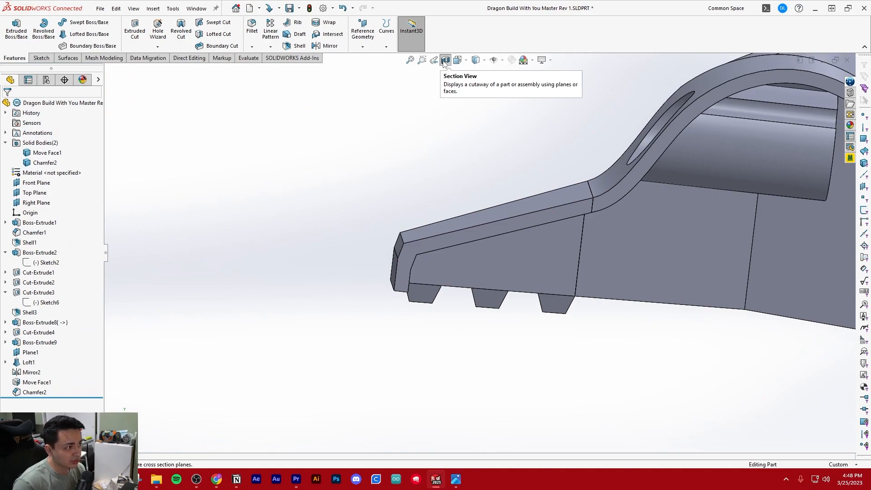
key("f")
middle_click_drag(336, 184, 401, 227)
scroll(348, 179, "up", 5)
scroll(499, 260, "down", 3)
middle_click_drag(494, 259, 510, 253)
scroll(588, 260, "up", 4)
scroll(587, 261, "down", 4)
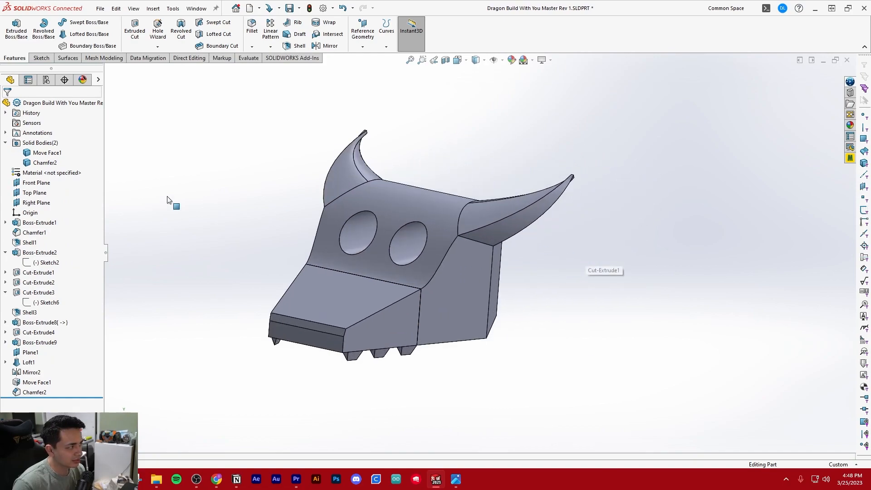
Highlight each of the two solid bodies to identify the rear head and the snout.
left_click(47, 154)
left_click(142, 178)
left_click(47, 155)
left_click(50, 162)
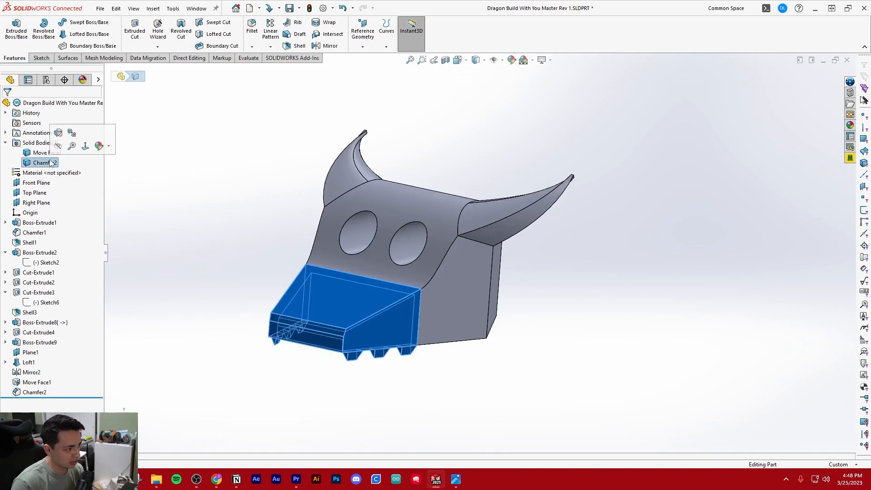
left_click(168, 196)
Combine the rear head and snout bodies into a single solid using the Add operation.
left_click(182, 58)
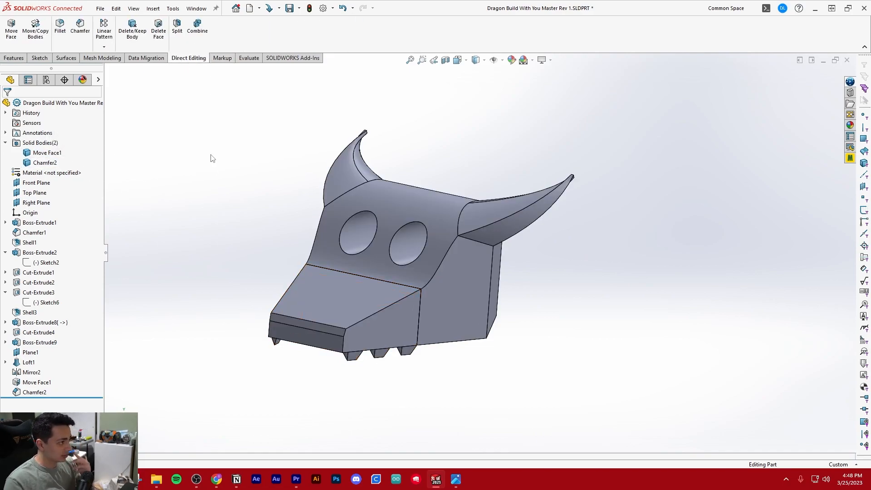
left_click(197, 28)
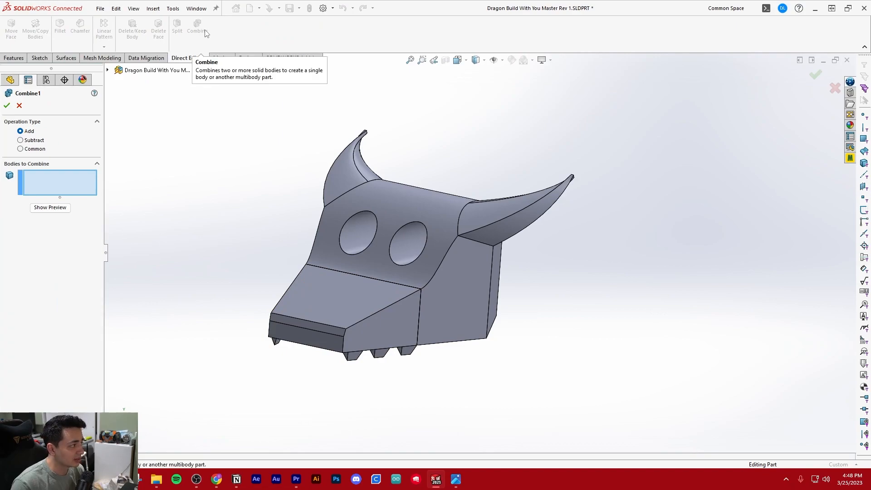
middle_click_drag(271, 219, 239, 226)
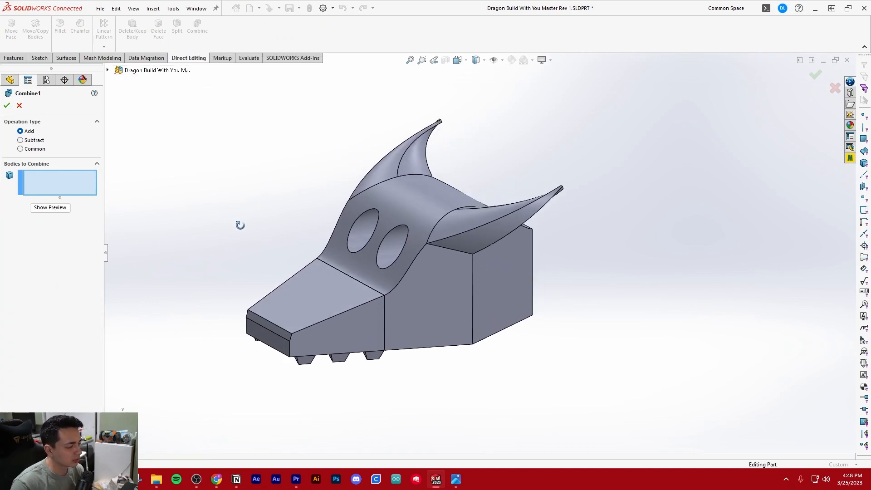
left_click(387, 200)
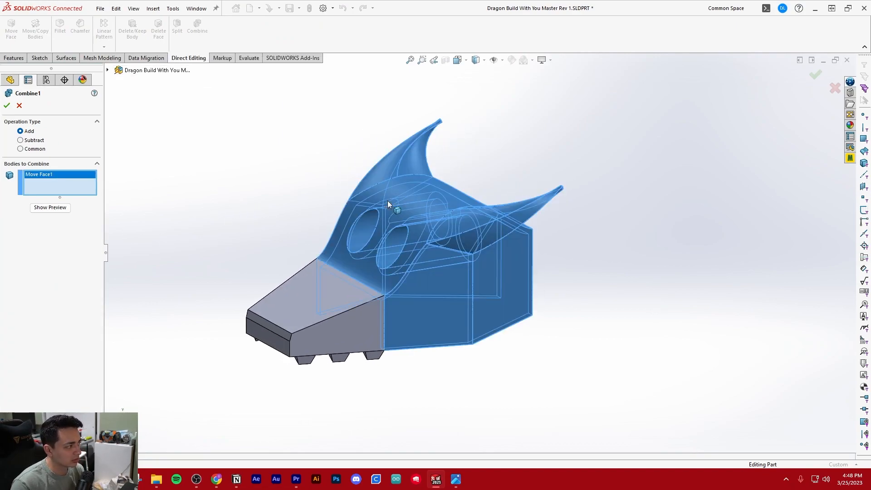
left_click(306, 287)
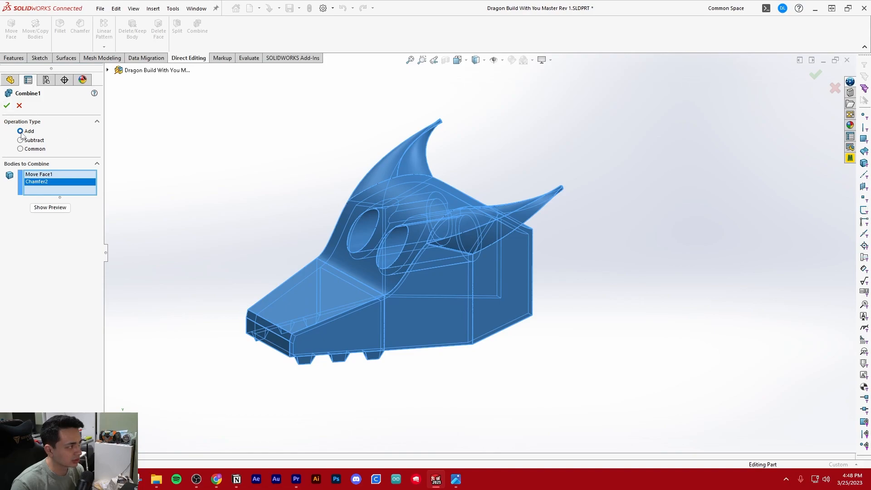
left_click(10, 107)
left_click(183, 175)
middle_click_drag(309, 235, 213, 232)
Rename the combined solid body as Skull.
left_click(46, 152)
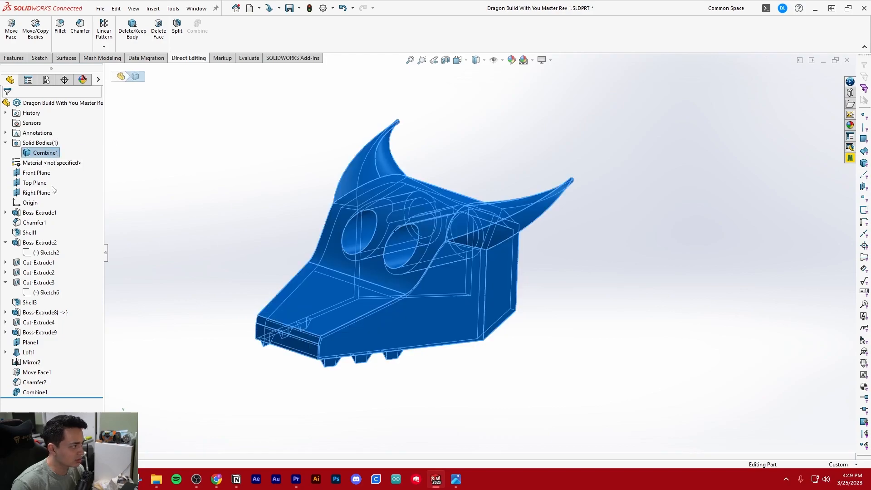
left_click(168, 206)
right_click(54, 156)
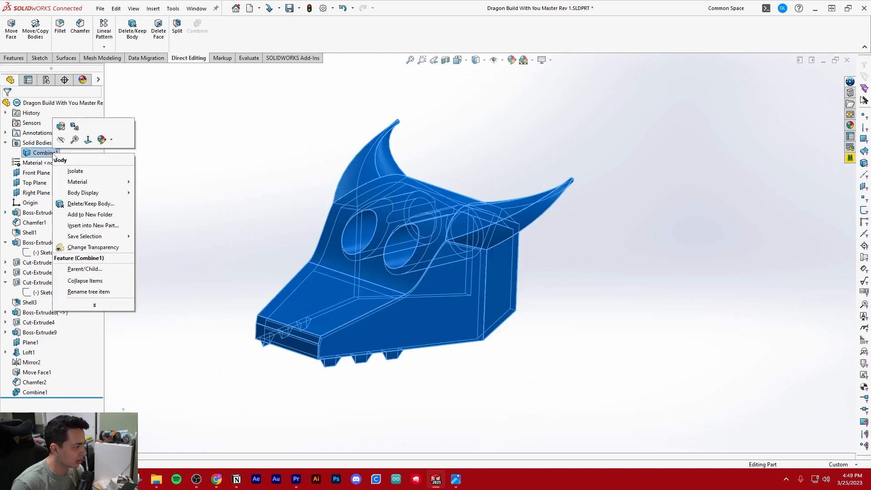
left_click(214, 189)
left_click(46, 153)
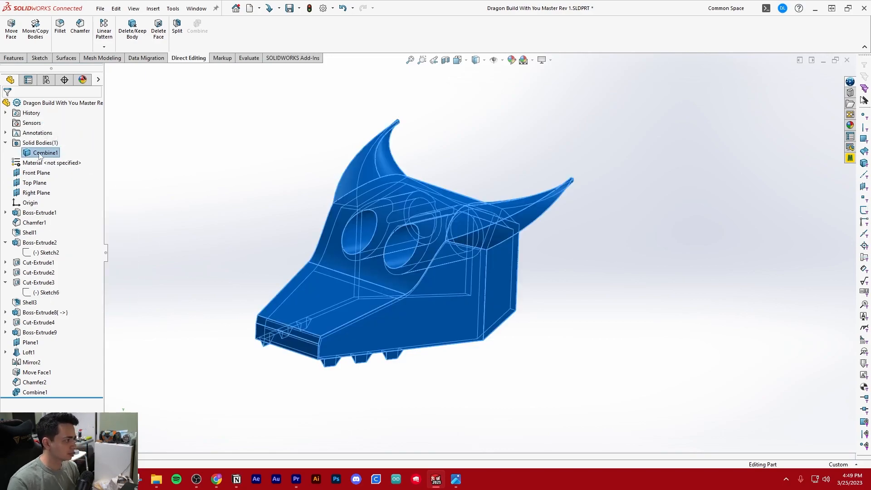
left_click(59, 154)
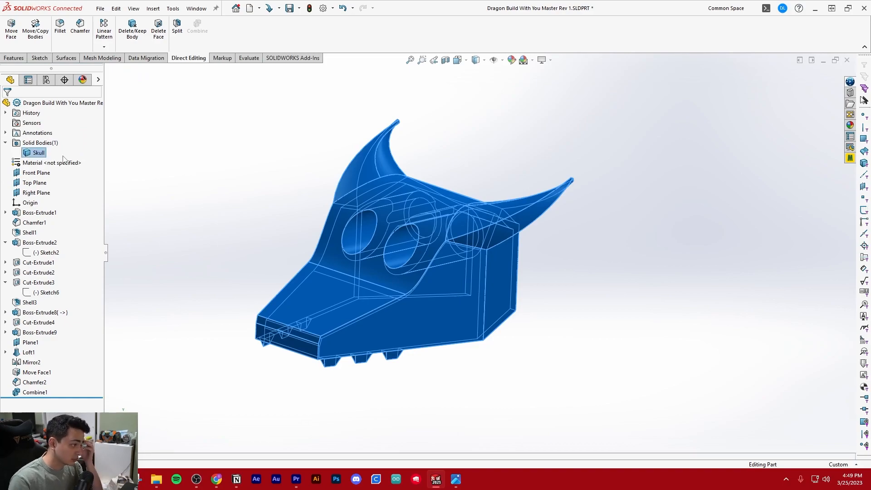
left_click(209, 191)
Examine the skull's interior with sections on the right, top and front planes, offset the front section to -53 mm, and discard the section.
middle_click_drag(299, 290, 410, 80)
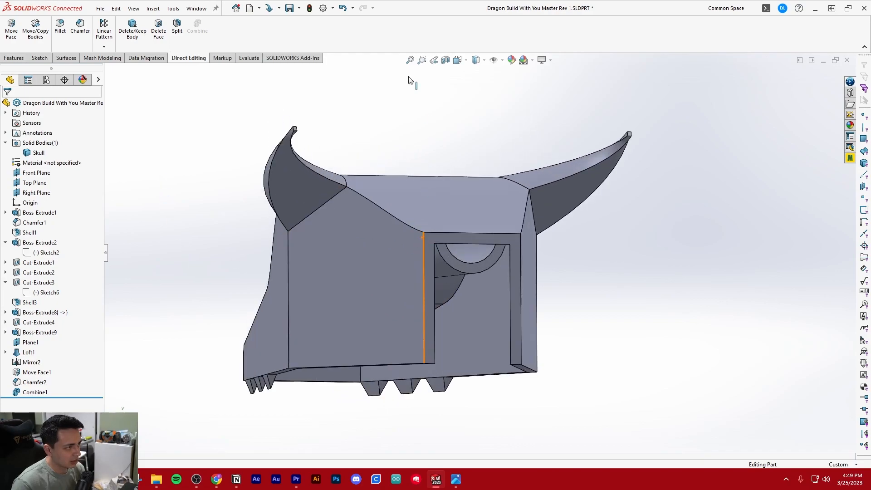
left_click(445, 60)
left_click(47, 270)
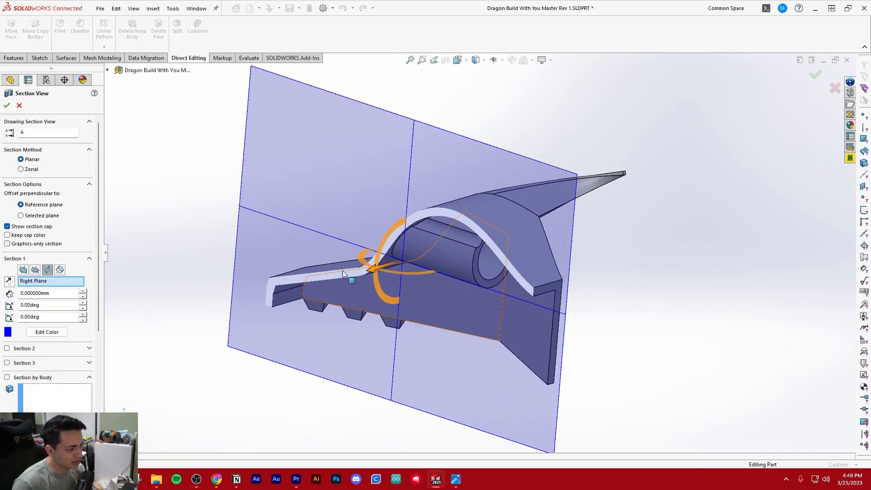
left_click(35, 269)
left_click(23, 269)
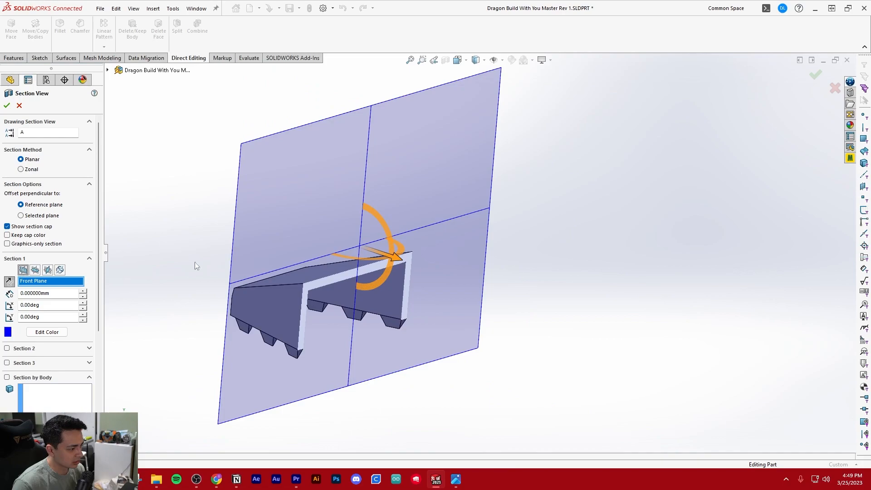
left_click_drag(396, 257, 512, 303)
middle_click_drag(513, 303, 494, 263)
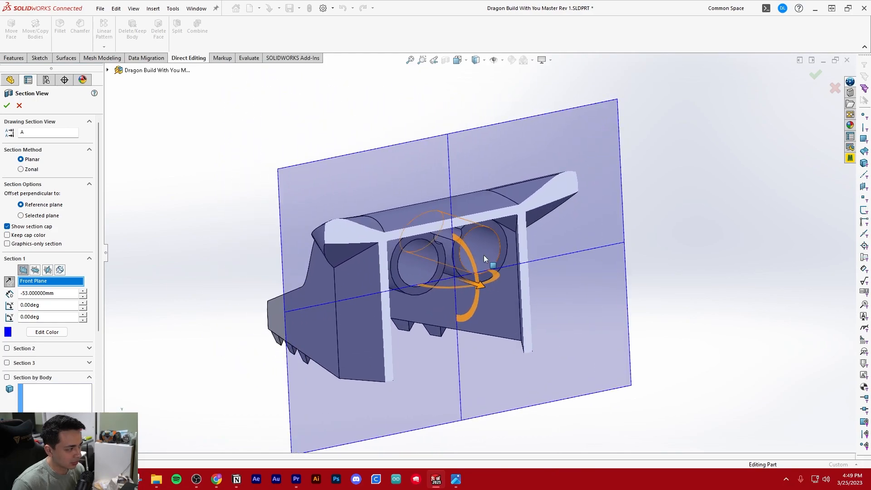
left_click(19, 105)
Use Move Face to offset the skull's rear face inward by 20 mm, with the direction flipped.
middle_click_drag(345, 235, 529, 281)
scroll(597, 259, "down", 3)
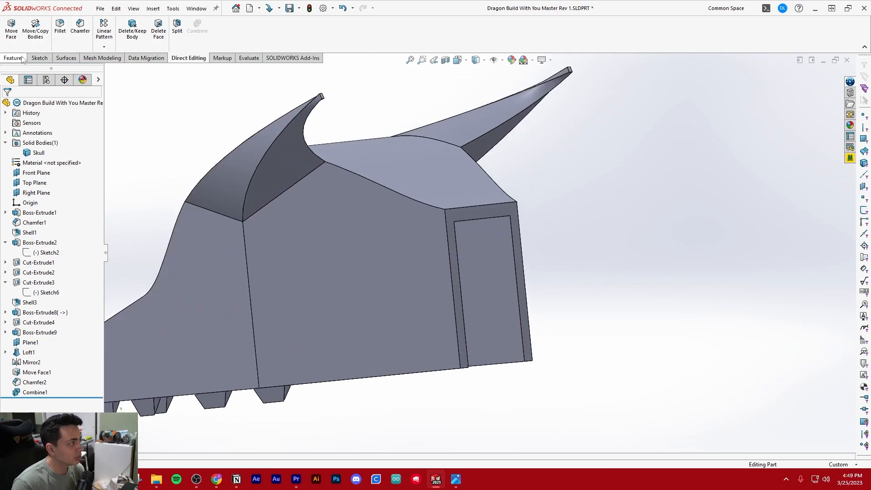
left_click(461, 216)
middle_click_drag(440, 227, 434, 280)
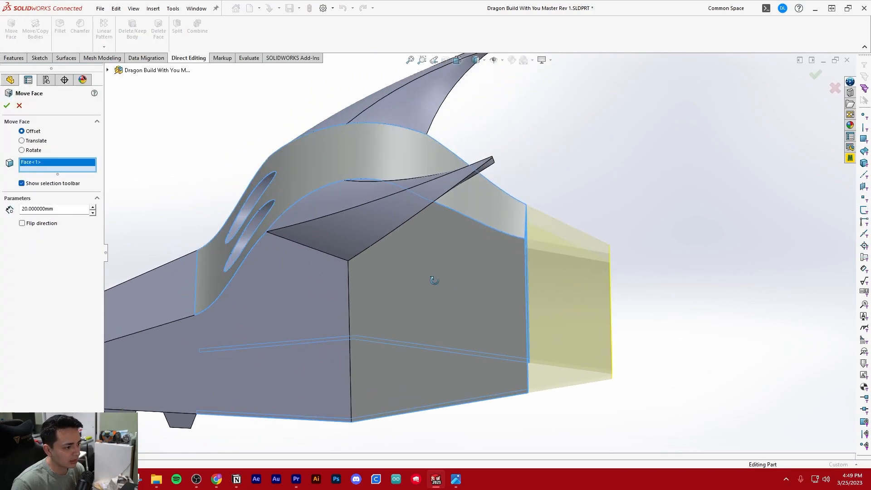
left_click(22, 223)
middle_click_drag(222, 243, 416, 264)
key("Return")
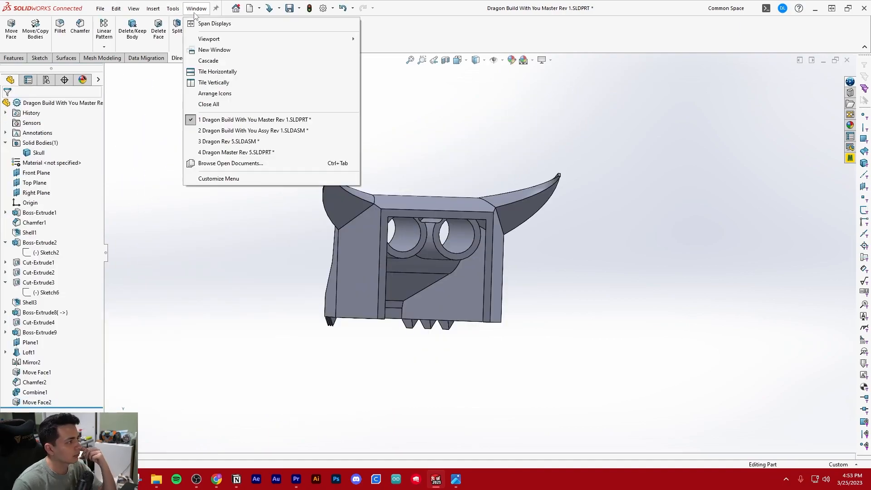
Switch to the Dragon Build With You Assy Rev 1 assembly and examine the skull around the ultrasonic sensor.
left_click(243, 131)
middle_click_drag(427, 276, 453, 163)
scroll(412, 233, "down", 2)
middle_click_drag(428, 281, 459, 206)
scroll(391, 243, "up", 4)
scroll(475, 238, "down", 5)
scroll(426, 249, "up", 4)
scroll(434, 254, "down", 3)
scroll(434, 254, "up", 5)
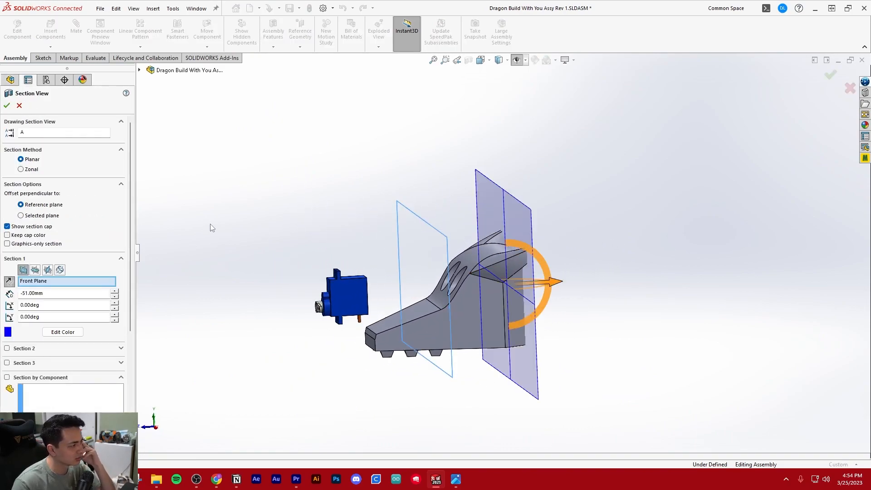
Section the assembly along the Right Plane and view the cut skull straight from the side.
left_click(35, 270)
left_click(48, 270)
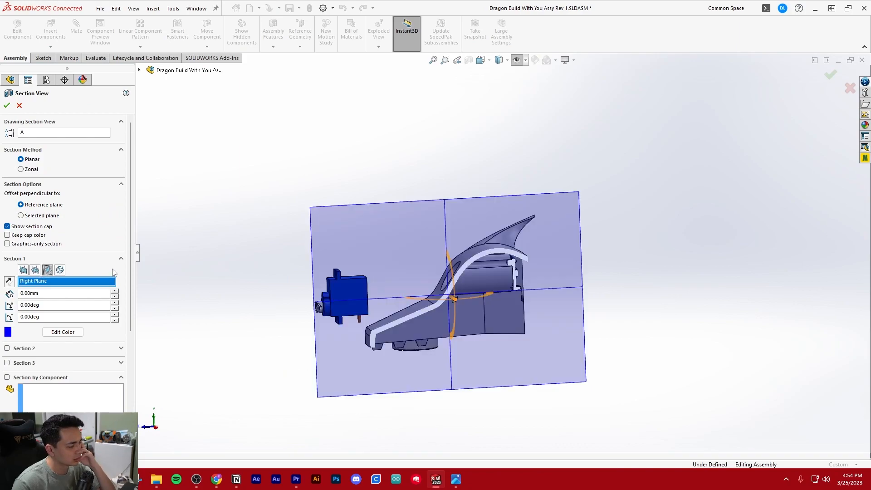
key("Return")
scroll(598, 266, "down", 3)
middle_click_drag(305, 294, 292, 303)
key("ctrl+4")
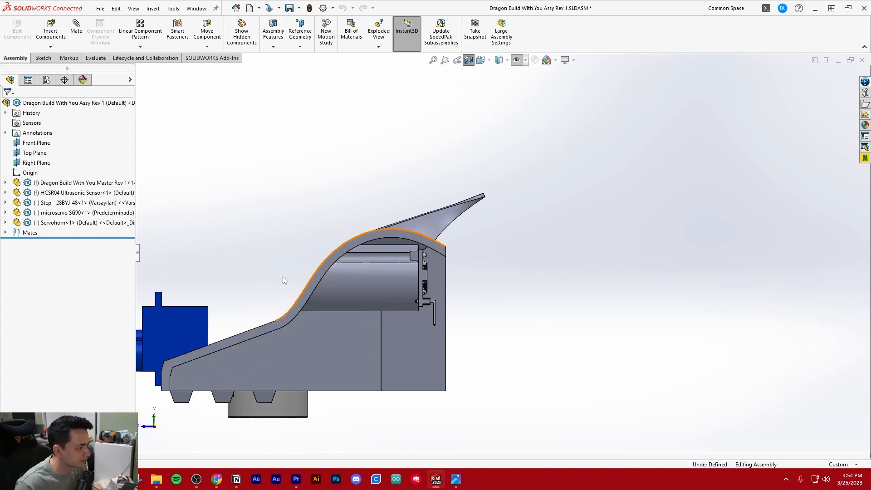
Float the HCSR04 Ultrasonic Sensor, lower it slightly along the Y axis inside the skull, and rebuild the assembly.
right_click(49, 193)
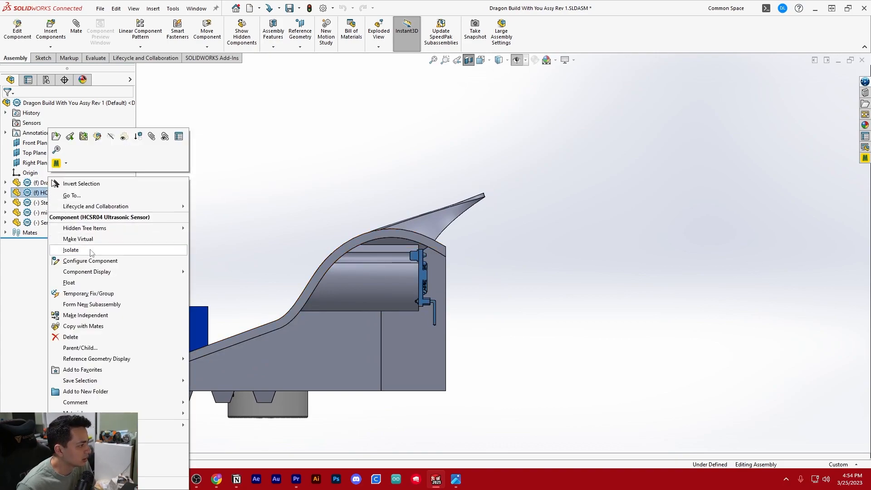
left_click(83, 287)
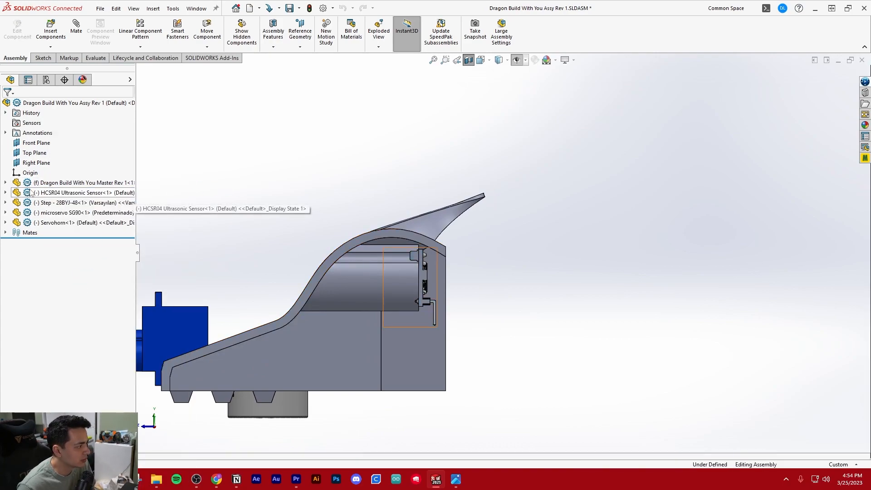
left_click(50, 195)
right_click(50, 194)
left_click(49, 196)
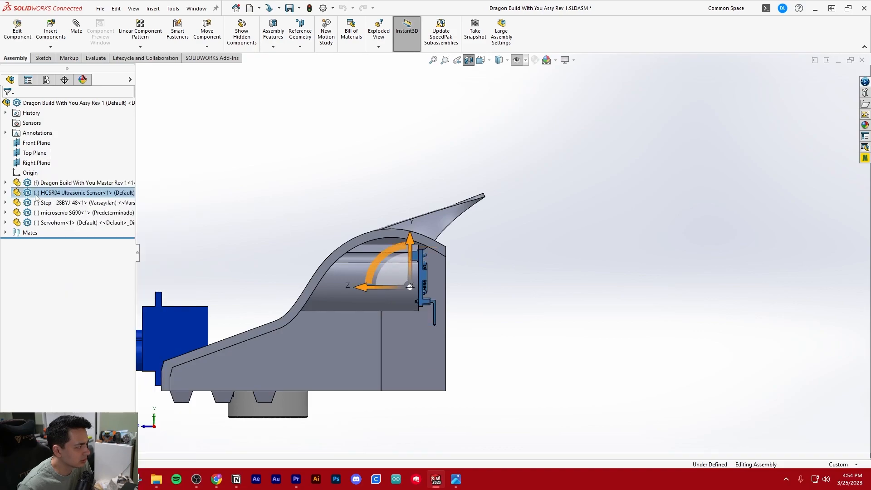
scroll(266, 261, "down", 1)
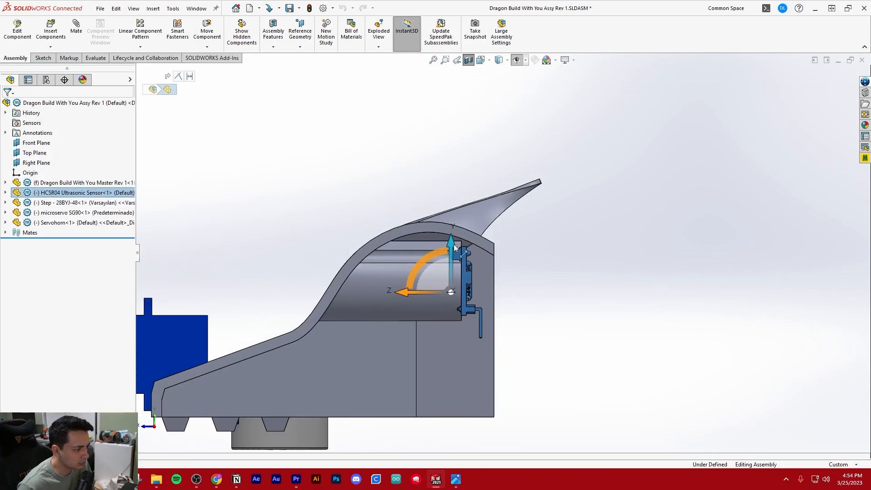
left_click_drag(453, 245, 451, 254)
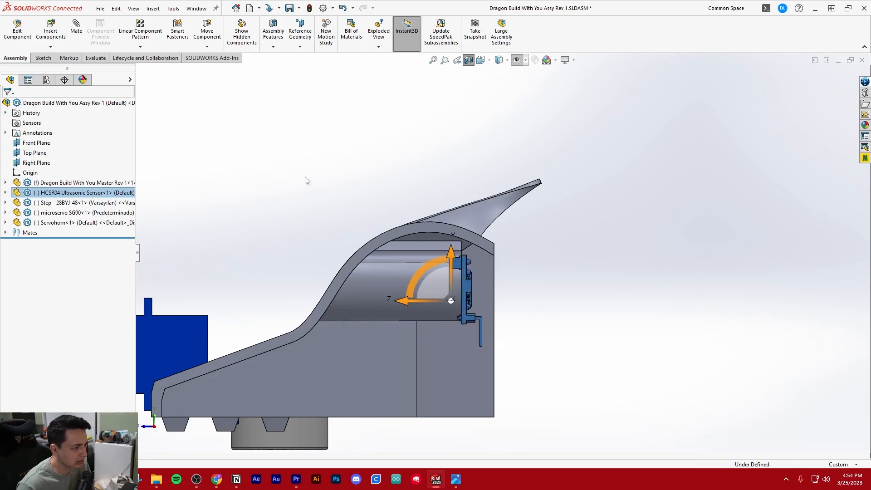
left_click(253, 160)
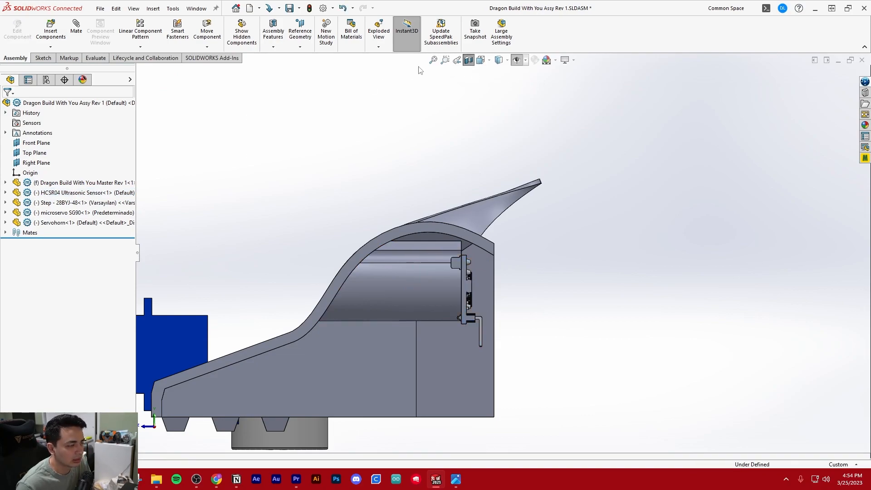
left_click(309, 9)
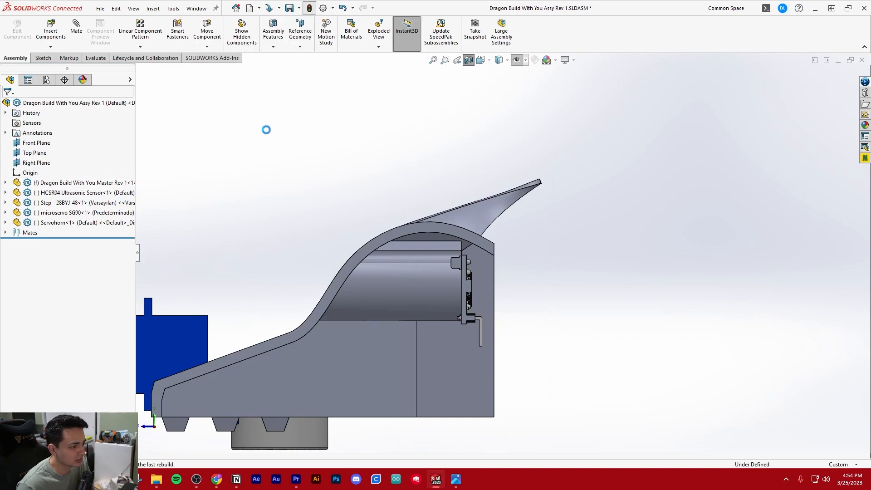
Examine the sensor's fit in the eye tube from front and back, and turn off the section view.
middle_click_drag(300, 192, 373, 268)
middle_click_drag(417, 295, 278, 244)
scroll(443, 257, "up", 2)
middle_click_drag(443, 258, 634, 321)
scroll(555, 315, "down", 2)
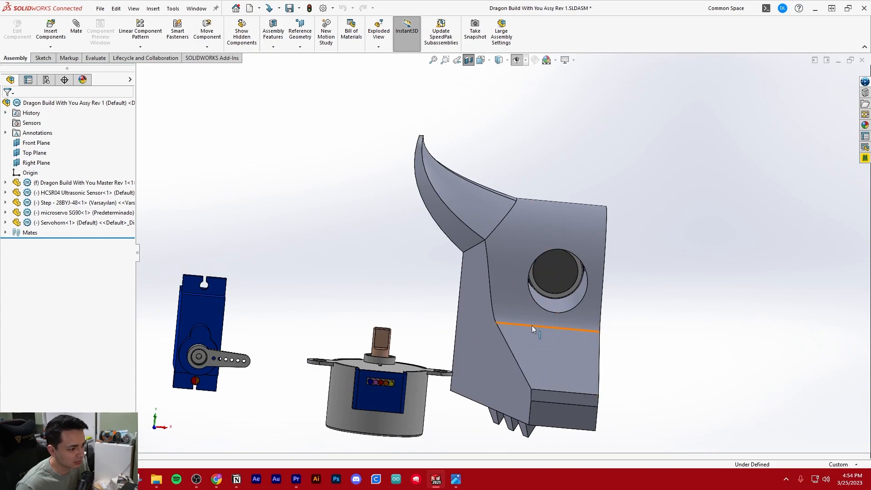
middle_click_drag(535, 326, 502, 105)
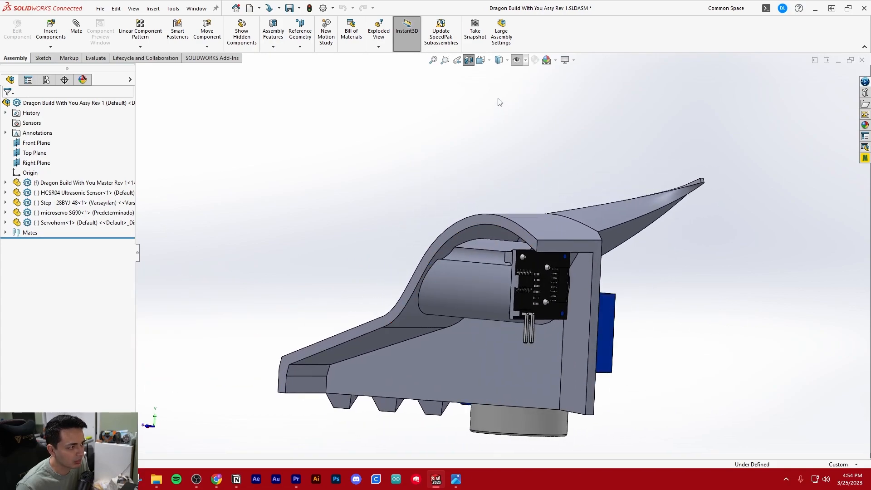
middle_click_drag(471, 59, 476, 229)
scroll(476, 229, "down", 2)
Start editing the Dragon Build With You Master Rev 1 part in the assembly and highlight its Move Face2 feature.
left_click(55, 182)
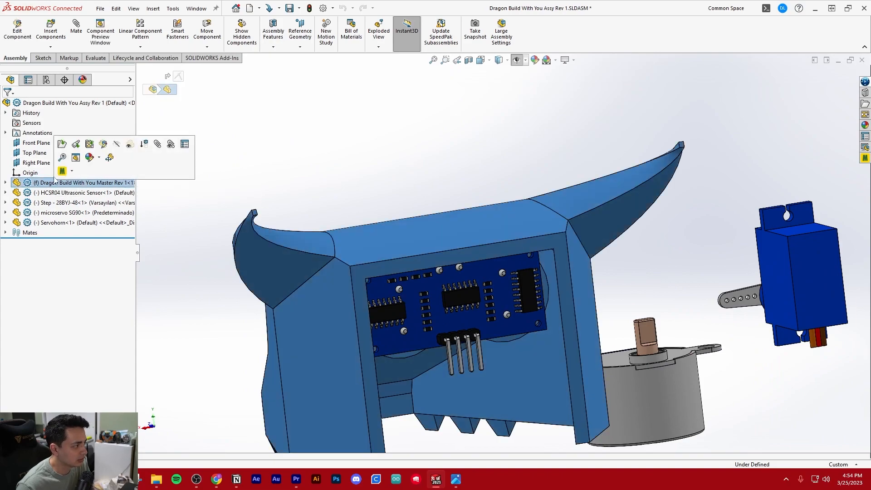
left_click(63, 144)
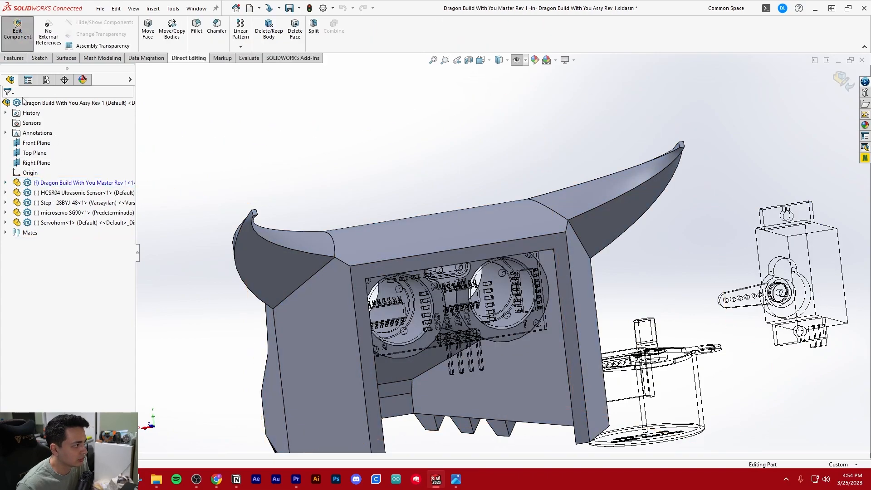
left_click(6, 182)
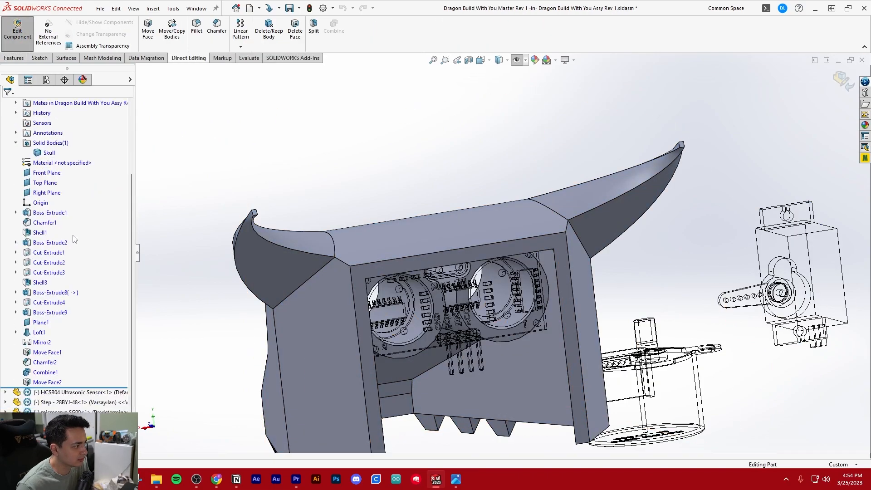
left_click(55, 383)
scroll(403, 290, "up", 3)
middle_click_drag(410, 294, 519, 313)
scroll(521, 317, "down", 3)
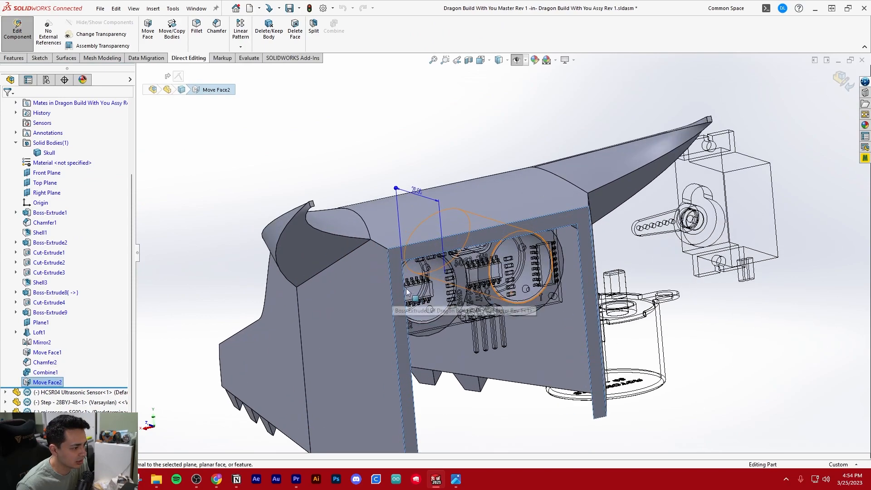
Set the Move Face2 offset of the skull's rear face to 24 mm and return to editing the assembly.
left_click(54, 383)
left_click(66, 359)
middle_click_drag(493, 284, 252, 277)
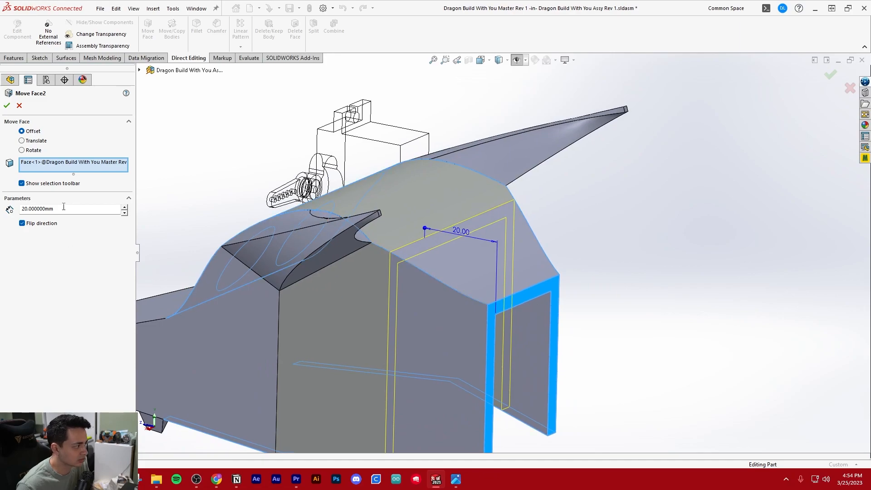
key("Return")
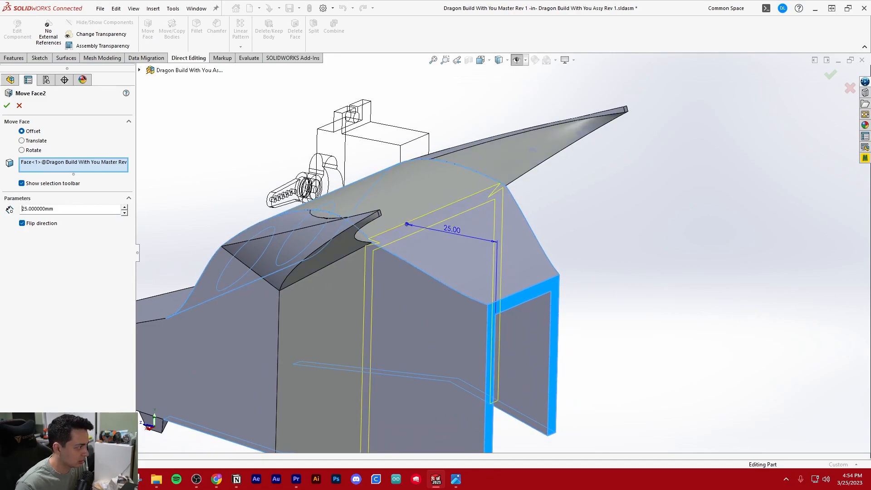
key("Return")
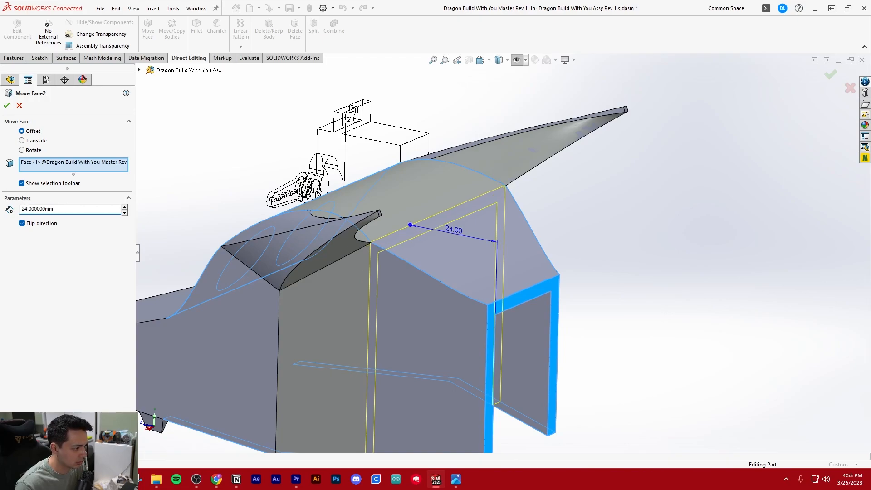
key("Return")
mouse_move(498, 307)
middle_mouse_down()
mouse_move(463, 265)
mouse_move(426, 257)
middle_mouse_up()
key("Escape")
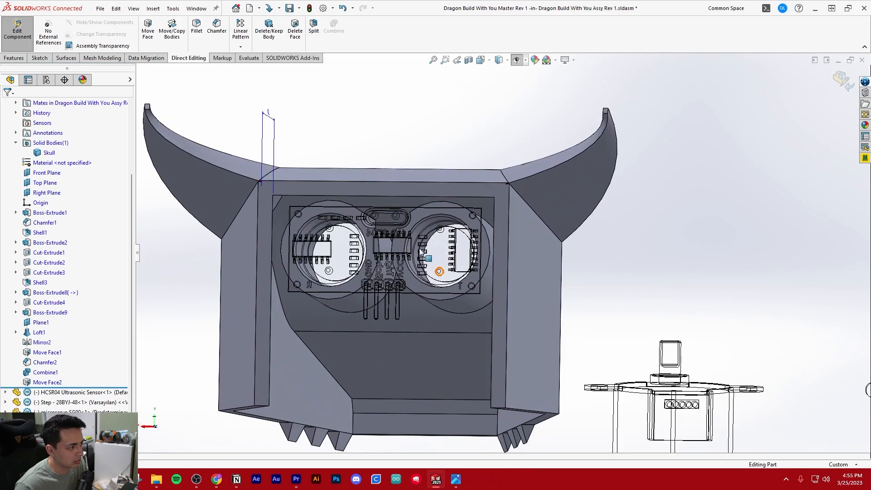
left_click(23, 38)
middle_click_drag(272, 210, 400, 213)
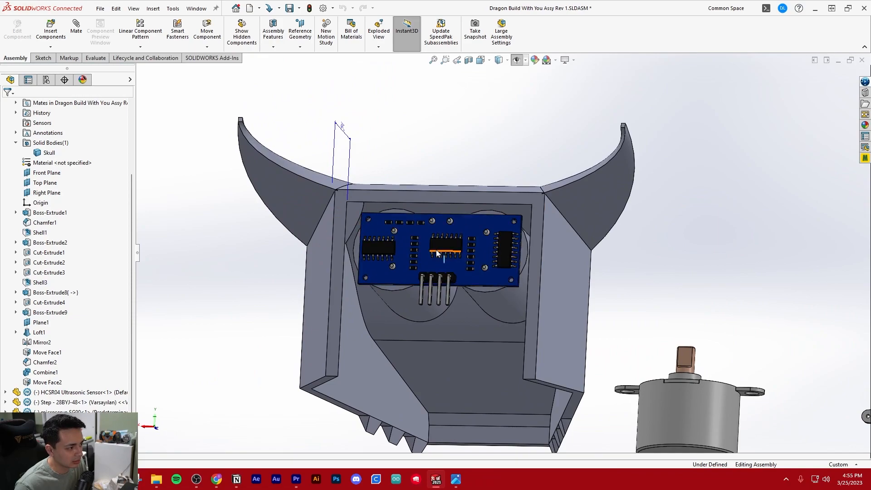
Examine the sensor board's position relative to the skull's rear opening from the back and the side.
middle_click_drag(451, 243, 430, 267)
scroll(485, 229, "down", 2)
scroll(456, 230, "up", 4)
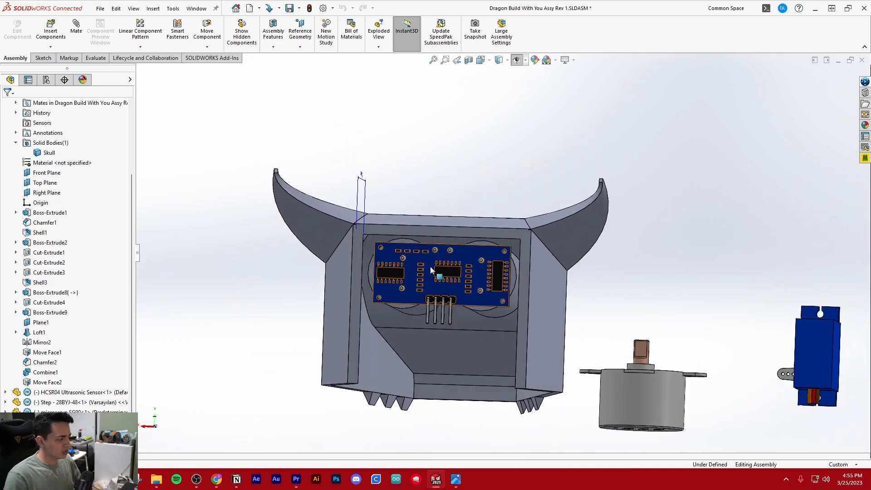
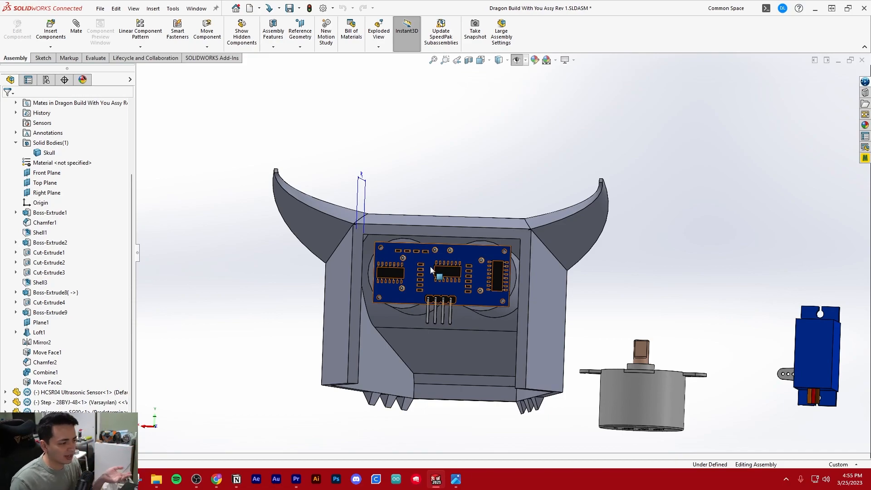
scroll(439, 268, "up", 2)
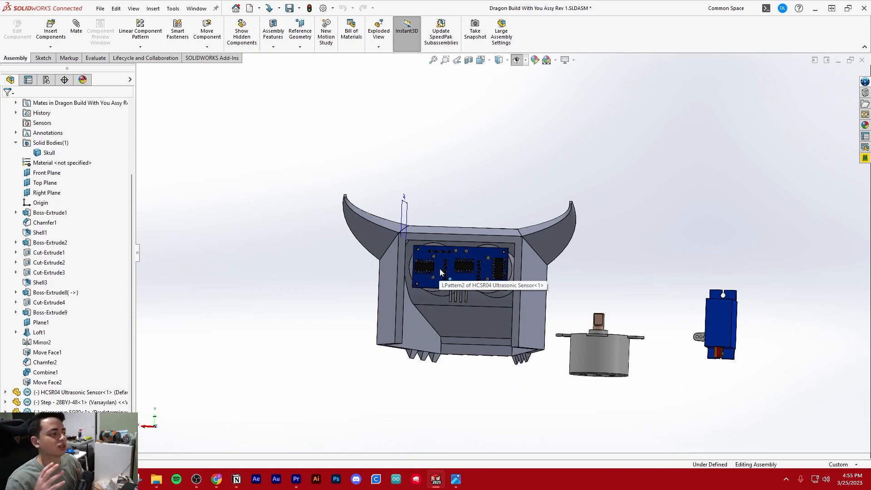
scroll(497, 255, "down", 3)
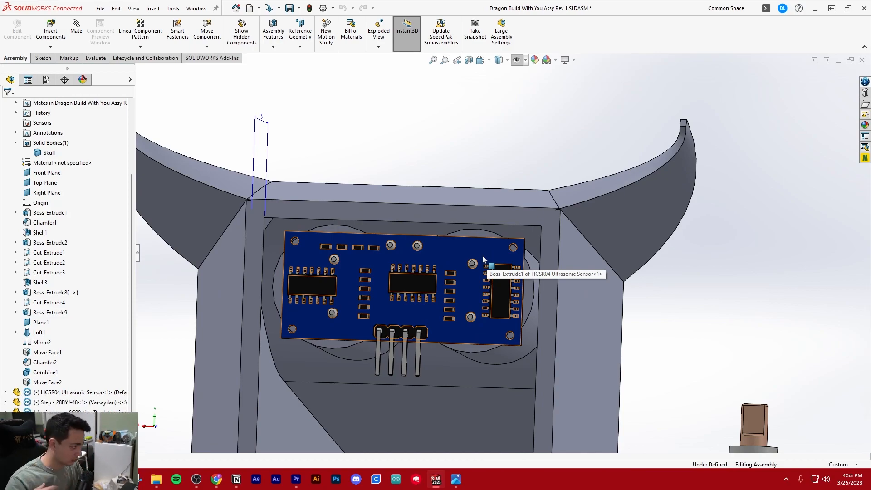
scroll(481, 259, "up", 2)
middle_click_drag(469, 266, 575, 276)
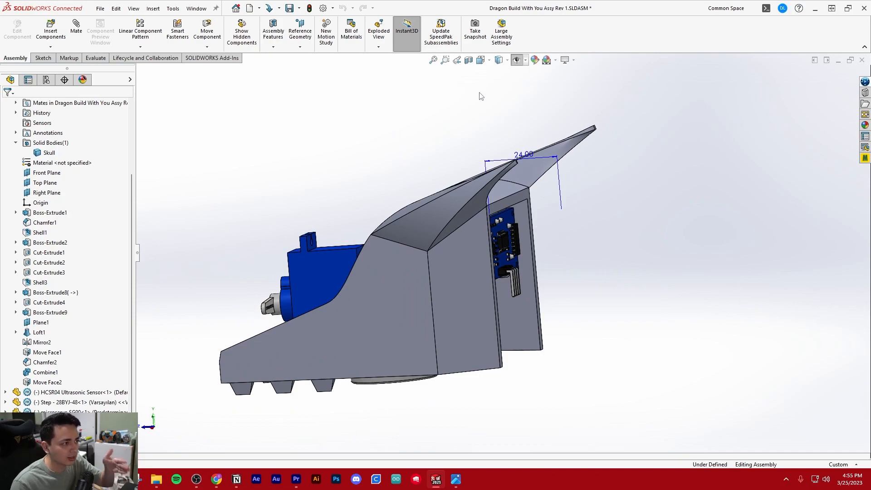
middle_click_drag(481, 153, 474, 229)
Switch to the Dragon Build With You Master Rev 1 part and compare the skull with Move Face2 rolled back and restored.
left_click(46, 382)
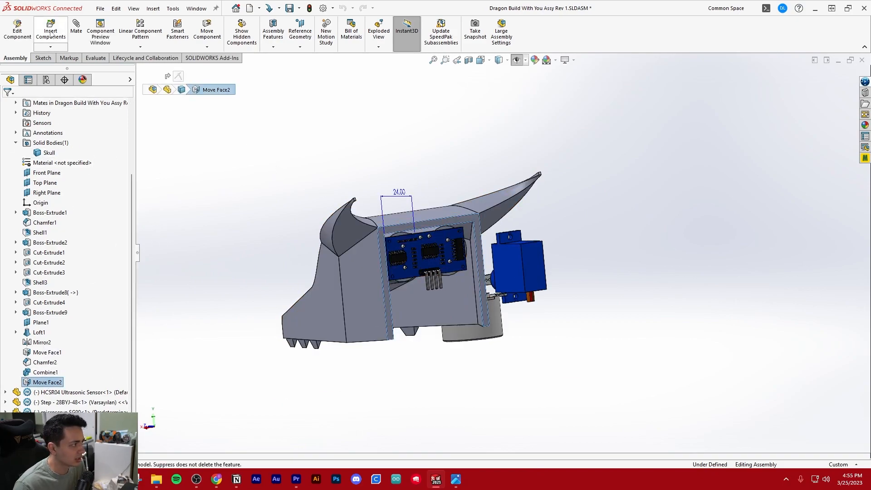
left_click(197, 8)
left_click(229, 119)
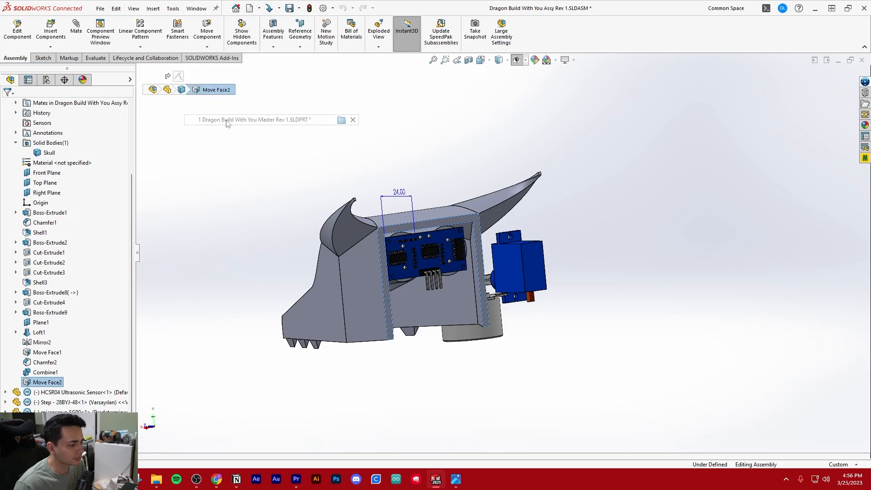
scroll(458, 248, "down", 3)
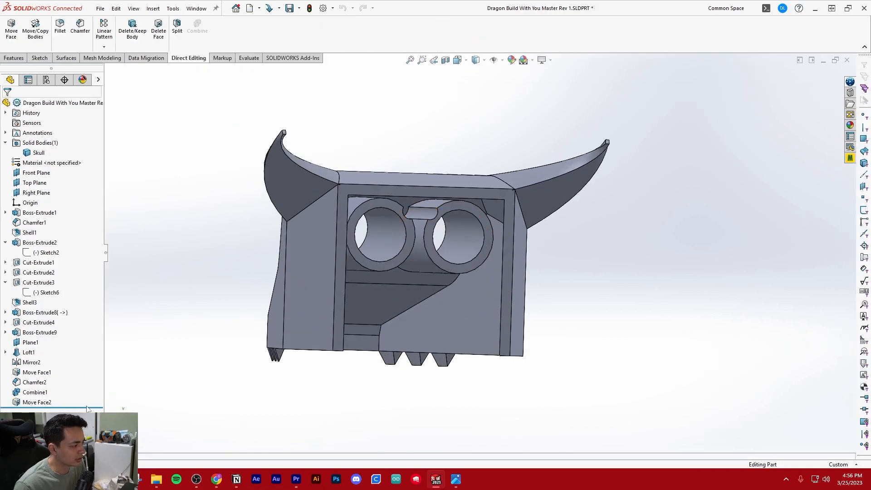
left_click_drag(86, 407, 87, 398)
middle_click_drag(304, 339, 351, 381)
left_click_drag(84, 397, 84, 408)
Examine the skull's rear opening, eye tubes and outer shape from the back and the front.
middle_click_drag(390, 336, 322, 318)
scroll(519, 309, "up", 3)
scroll(455, 250, "down", 3)
middle_click_drag(455, 250, 399, 227)
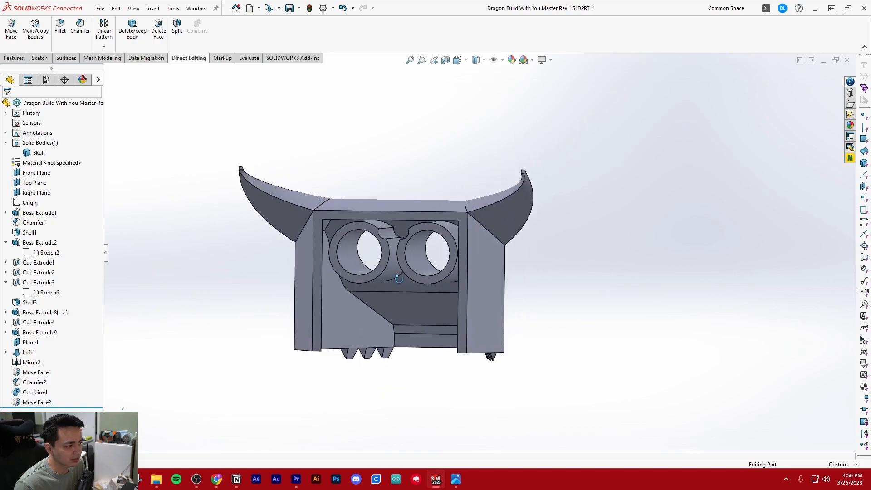
scroll(398, 227, "down", 3)
scroll(380, 286, "down", 1)
middle_click_drag(380, 286, 388, 217)
scroll(388, 216, "up", 5)
middle_click_drag(390, 272, 559, 352)
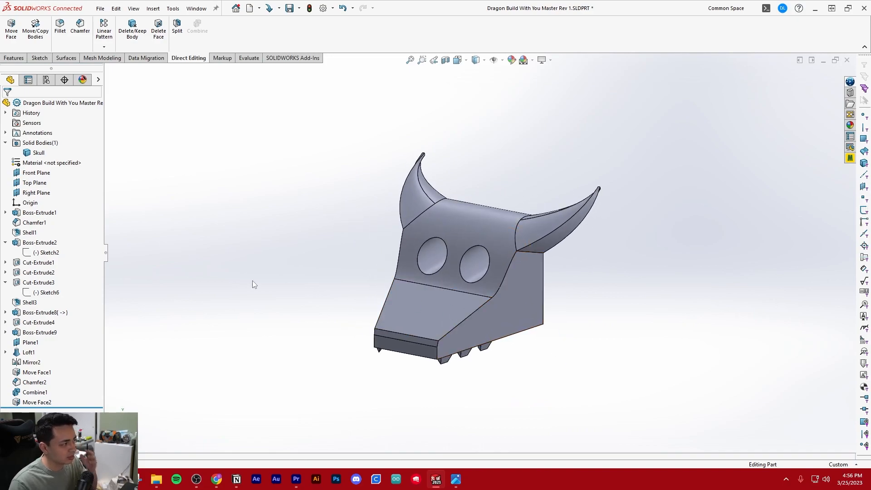
Try to group the features from Boss-Extrude1 through Move Face2 in a new folder, and undo the grouping.
left_click(6, 242)
left_click(39, 212)
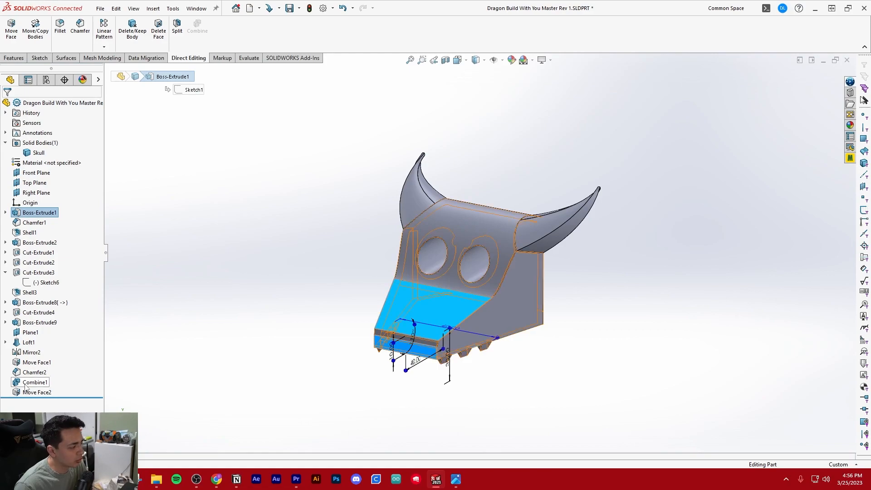
left_click(36, 392, "shift")
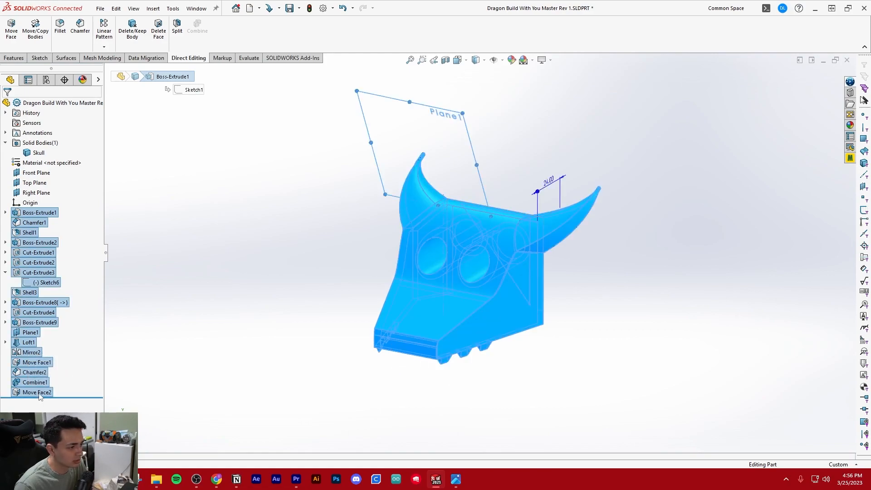
right_click(41, 395)
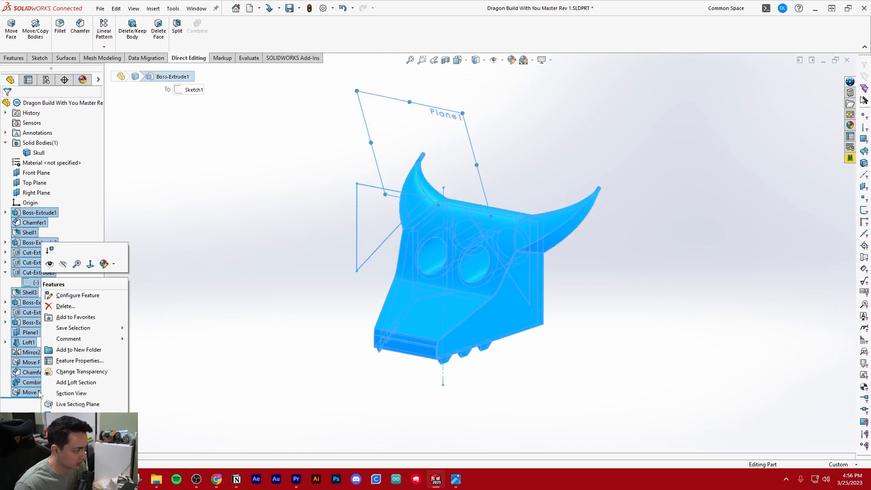
left_click(69, 355)
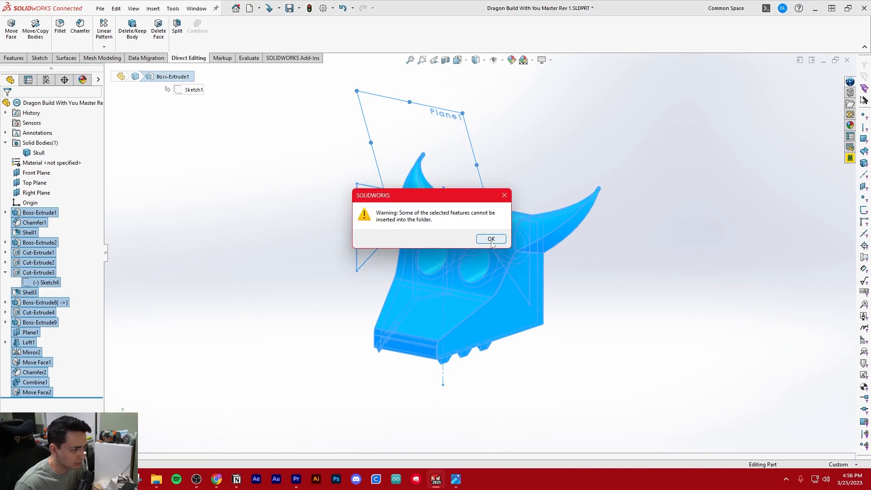
left_click(491, 239)
left_click(151, 215)
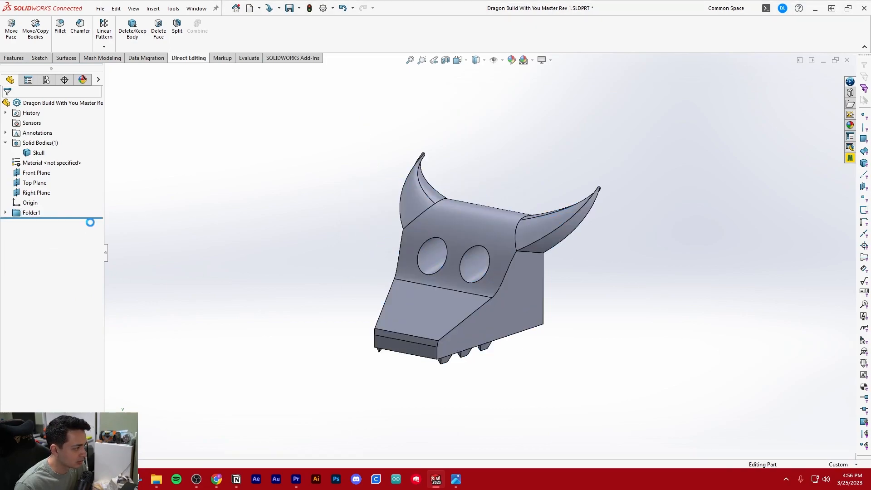
key("ctrl+z")
Group all features from Boss-Extrude1 through Move Face2 in a new feature folder named Skull.
left_click(36, 214)
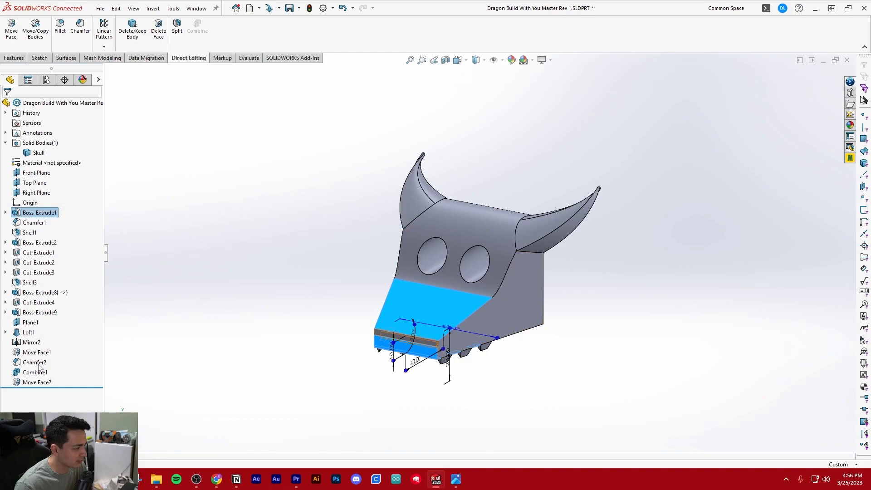
left_click(30, 384, "shift")
right_click(30, 385)
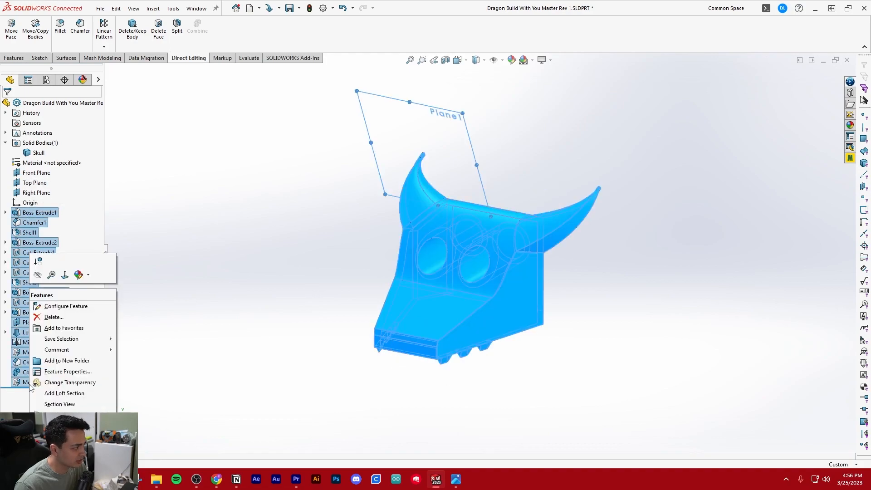
left_click(67, 360)
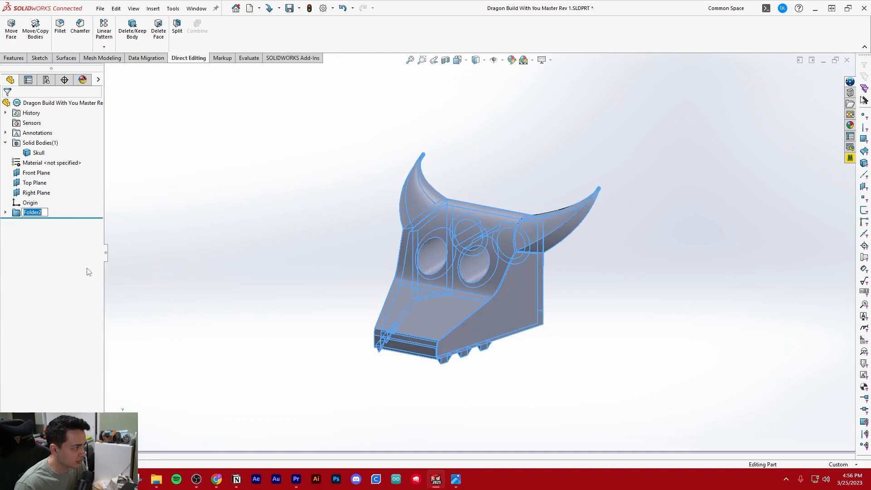
key("Return")
left_click(229, 224)
scroll(343, 207, "up", 4)
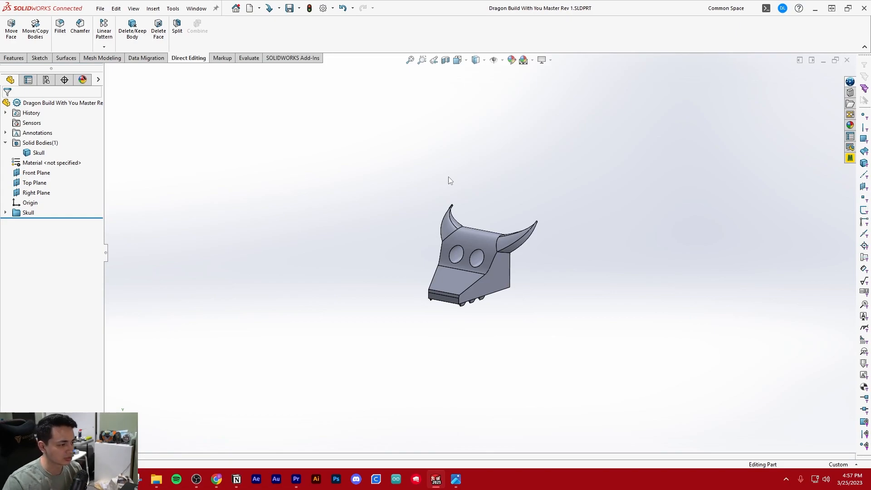
middle_click_drag(451, 186, 494, 264)
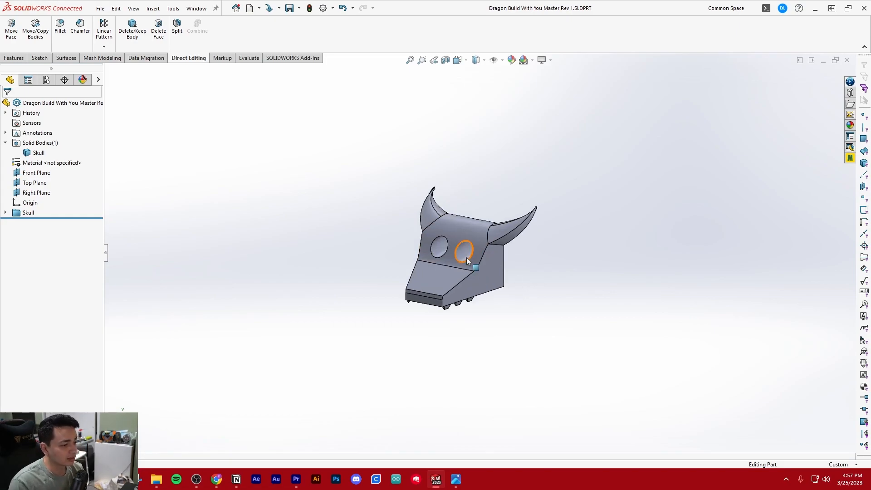